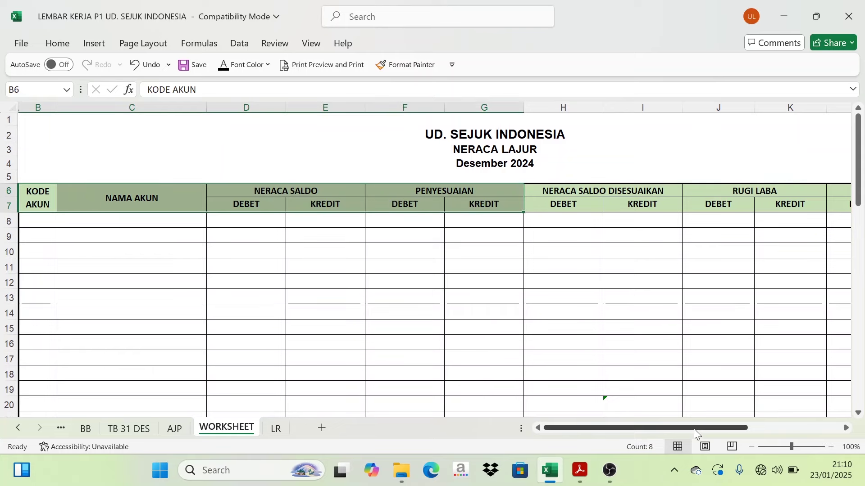
Review the WORKSHEET column headings from KODE AKUN through NERACA, including the DEBET and KREDIT subheadings under NERACA SALDO and PENYESUAIAN
mouse_move(694, 428)
left_mouse_down()
mouse_move(737, 423)
mouse_move(695, 428)
left_mouse_up()
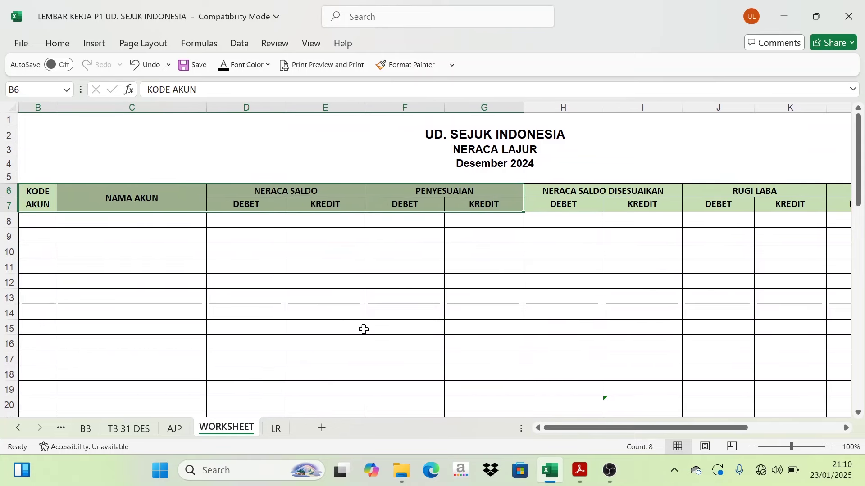
left_click(31, 201)
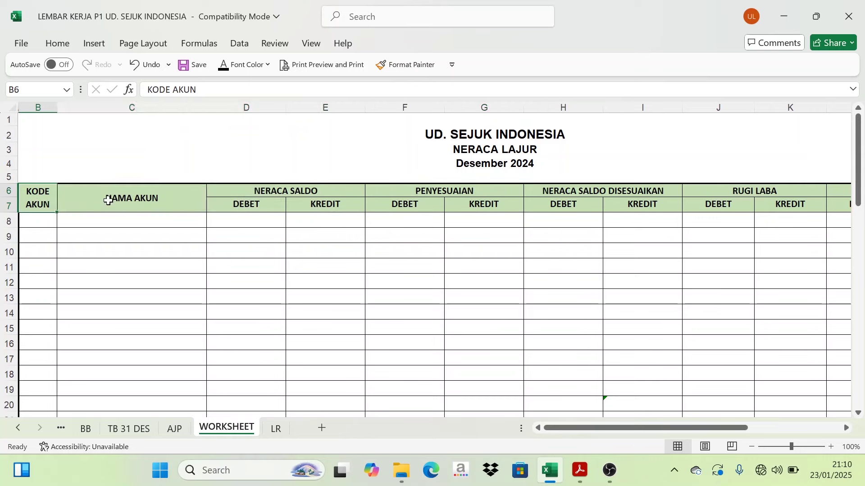
left_click(113, 192)
left_click(321, 189)
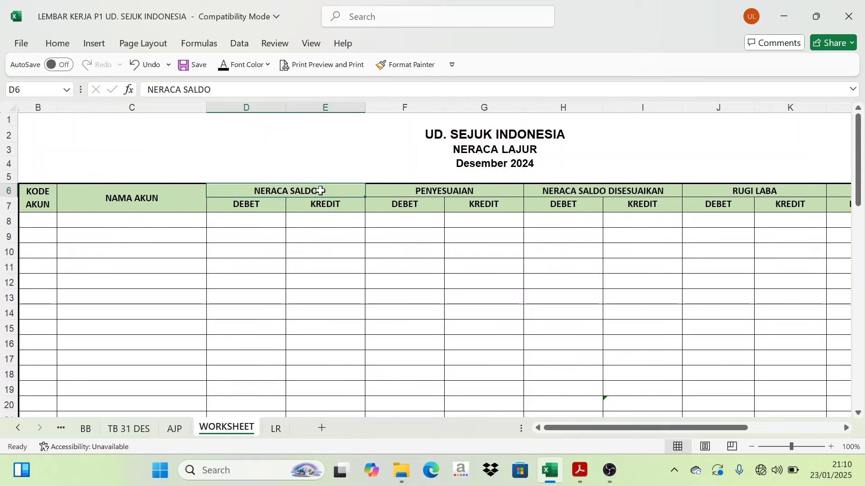
left_click(452, 192)
left_click(572, 191)
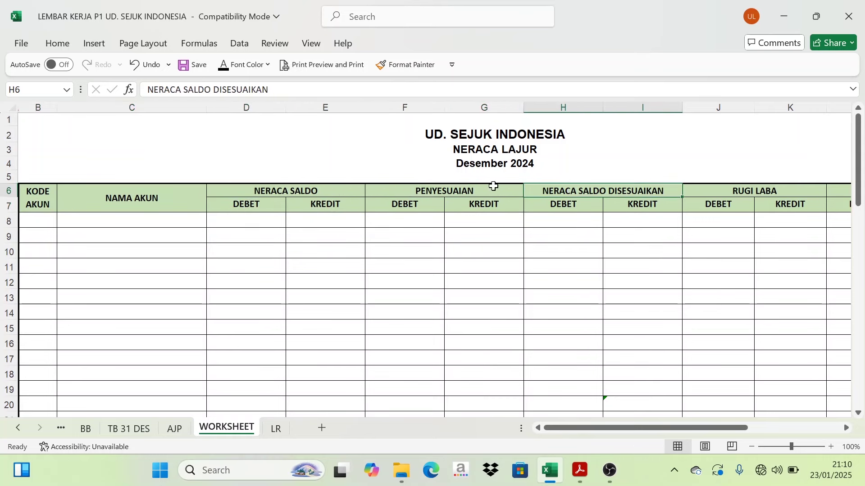
left_click(722, 193)
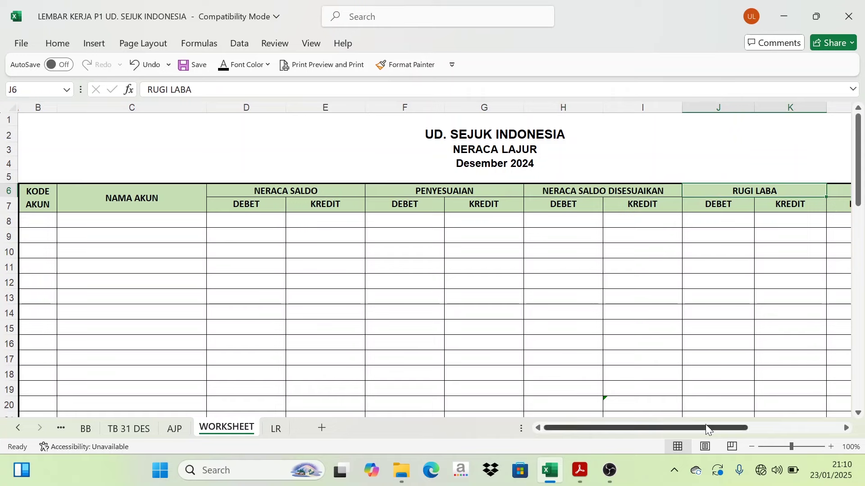
left_click_drag(705, 424, 762, 422)
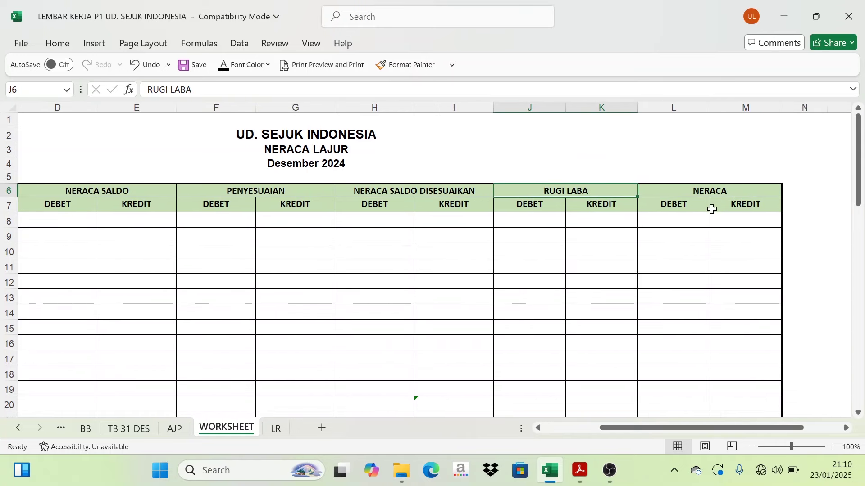
left_click(714, 193)
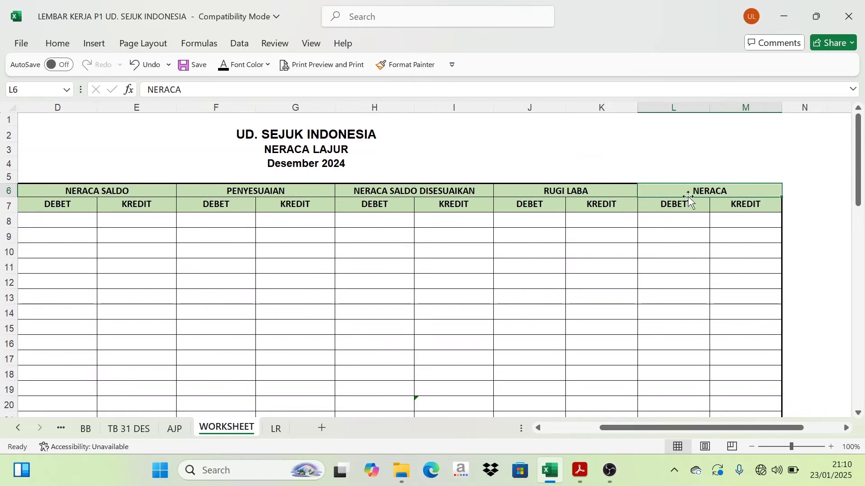
left_click_drag(669, 427, 650, 427)
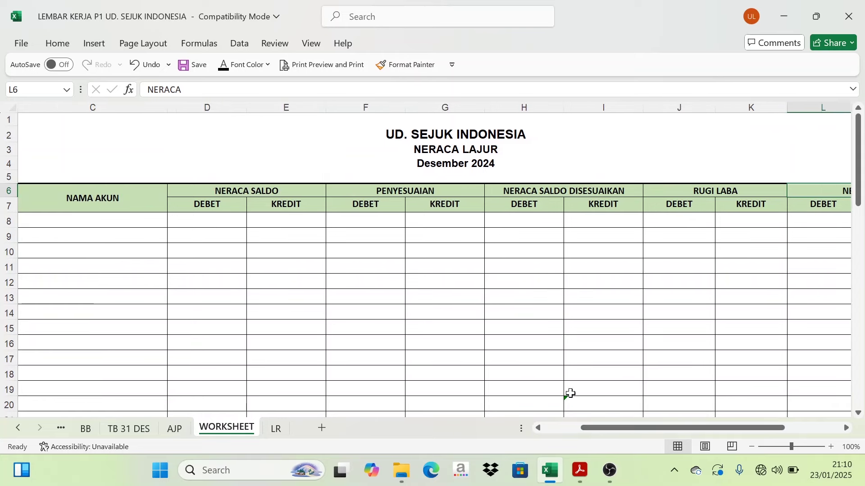
left_click(255, 181)
left_click_drag(234, 205, 421, 206)
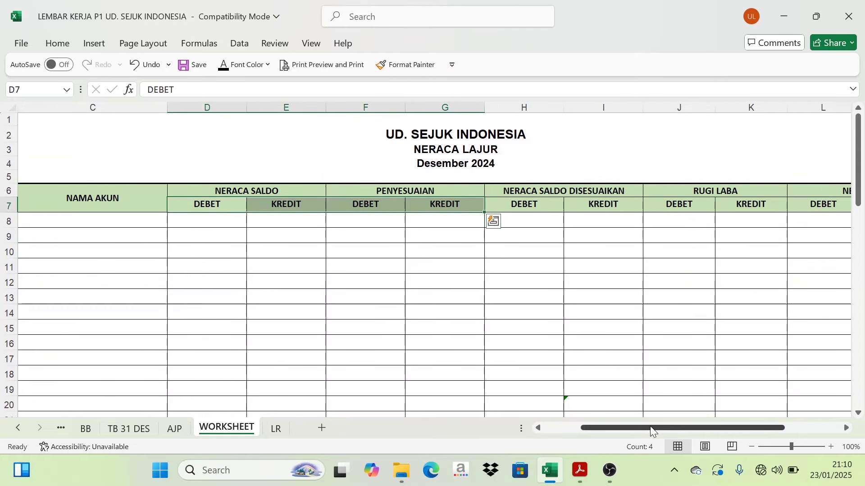
left_click_drag(649, 426, 580, 420)
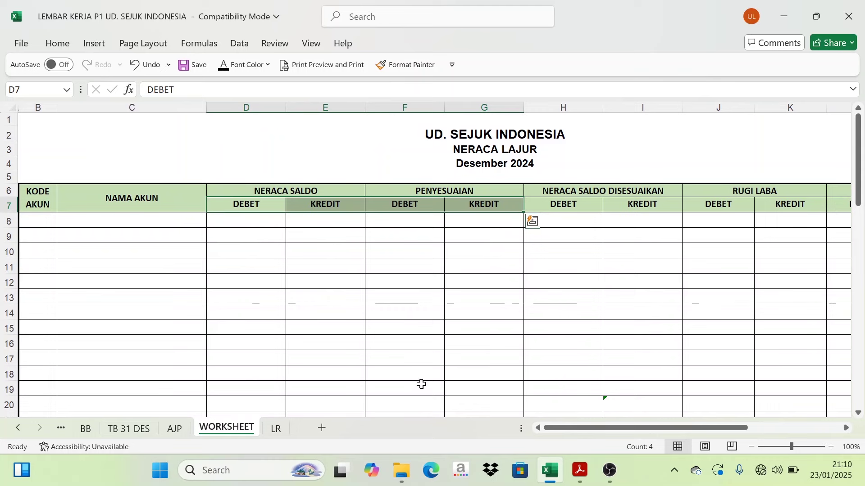
left_click(363, 287)
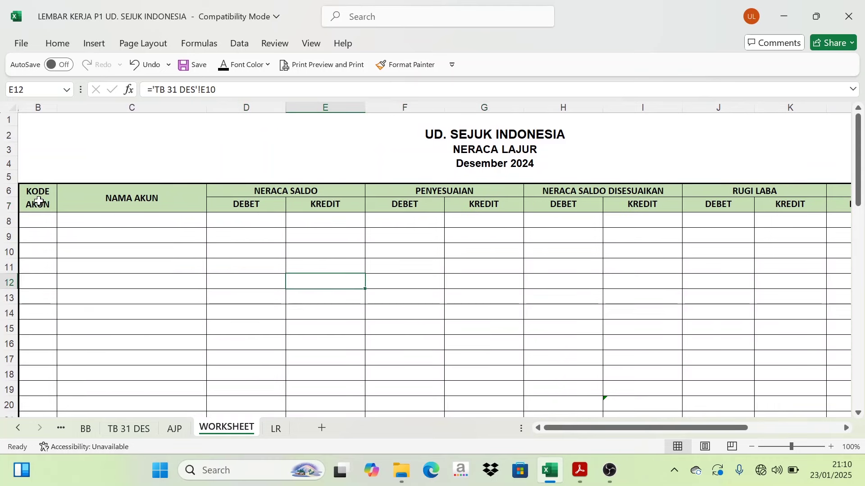
Compare the worksheet's KODE AKUN, NAMA AKUN and NERACA SALDO headings with the matching columns on the TB 31 DES sheet
left_click_drag(42, 207, 90, 201)
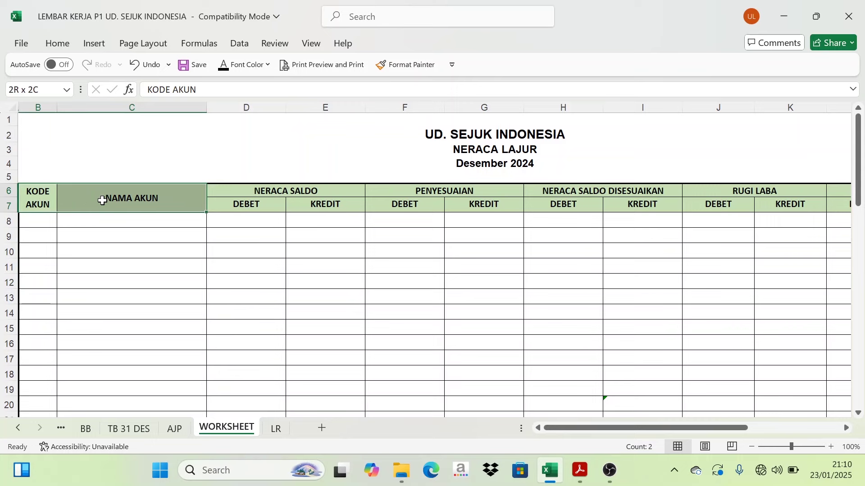
left_click(45, 198)
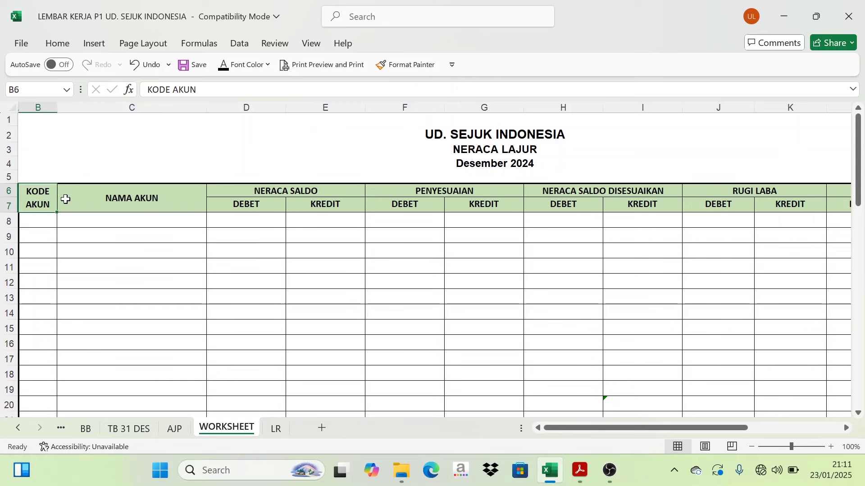
left_click(112, 199)
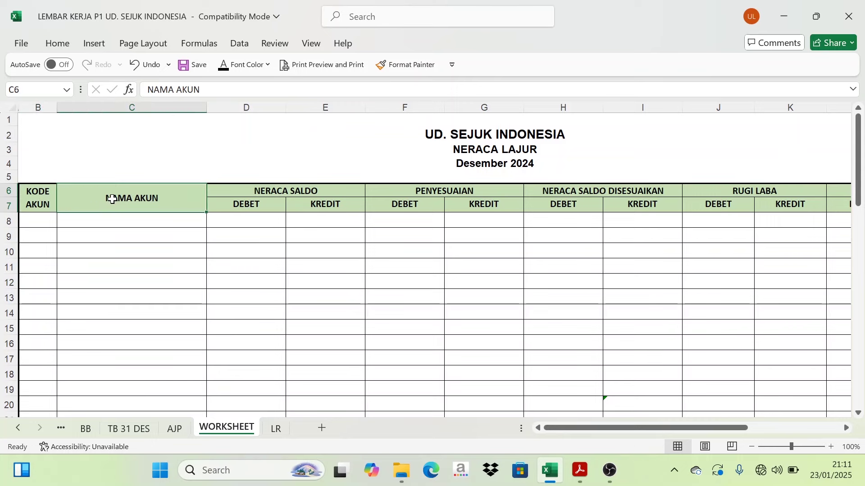
left_click(275, 194)
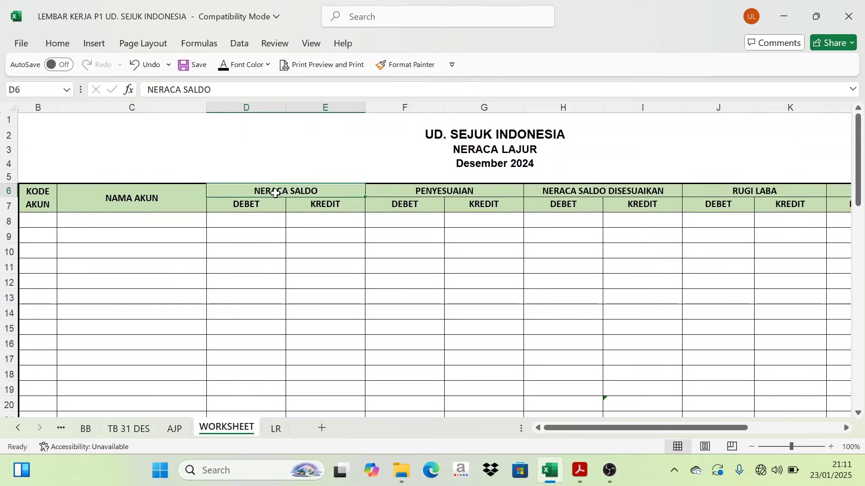
left_click(141, 430)
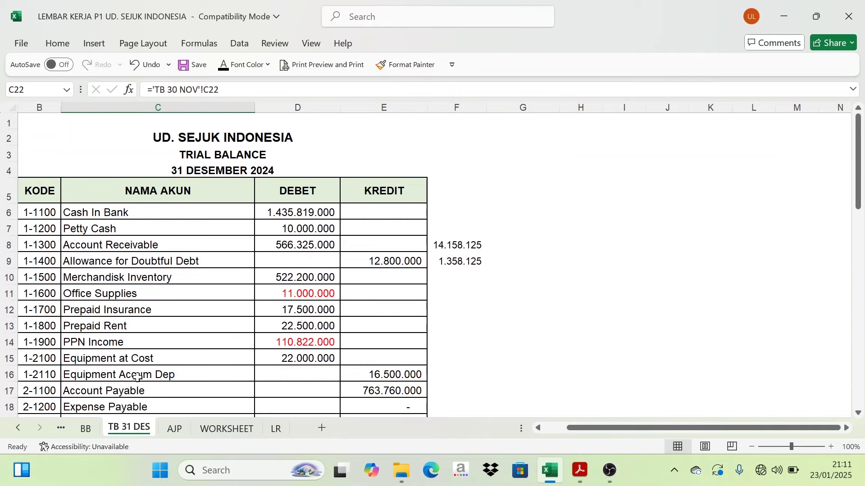
left_click_drag(591, 428, 569, 431)
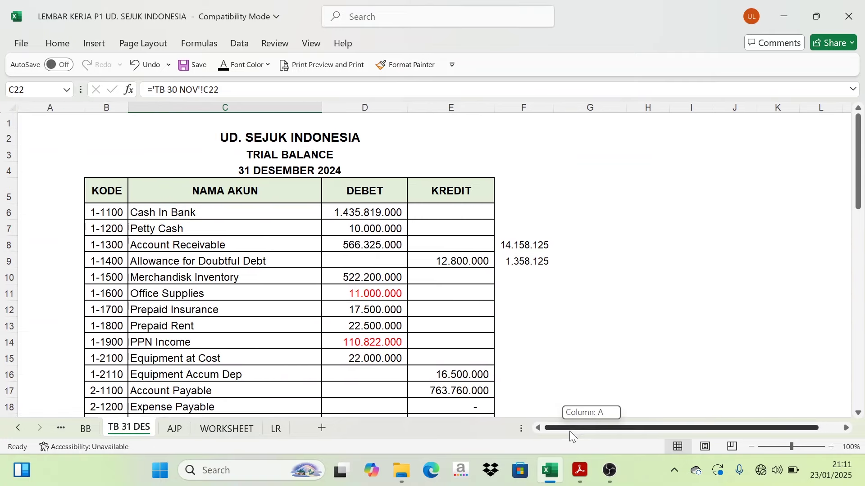
left_click(122, 193)
left_click(240, 193)
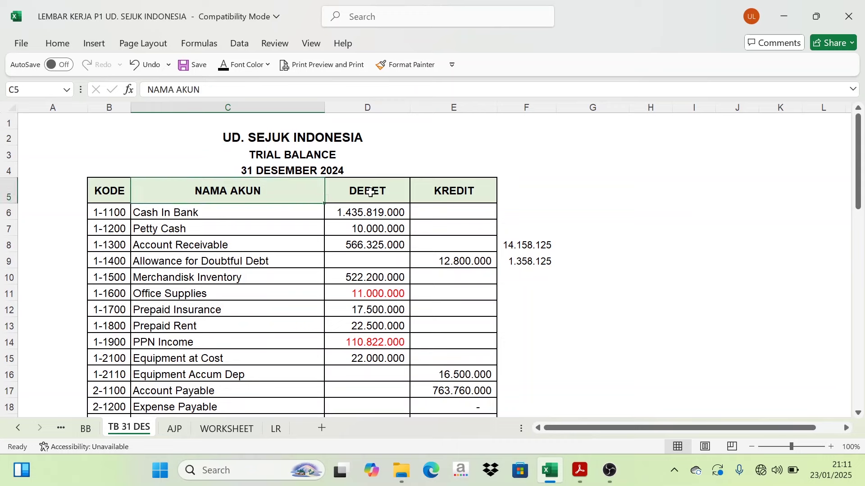
left_click(370, 193)
key("Right")
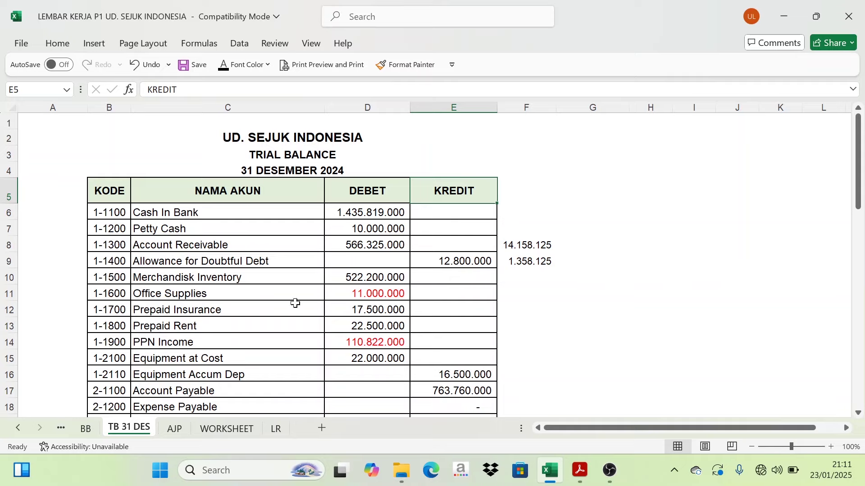
Apply the black font color to the account codes, names and NERACA SALDO amounts in B8:E51 of the WORKSHEET sheet
left_click(241, 429)
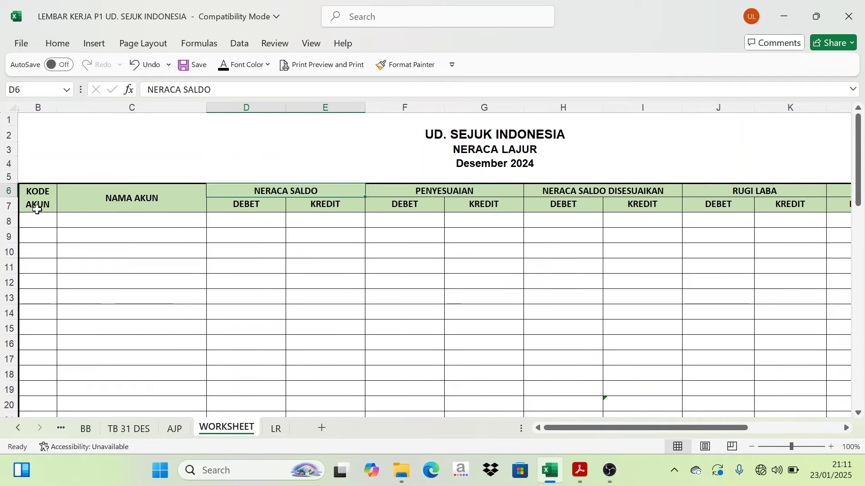
left_click_drag(42, 226, 293, 372)
scroll(278, 338, "up", 5)
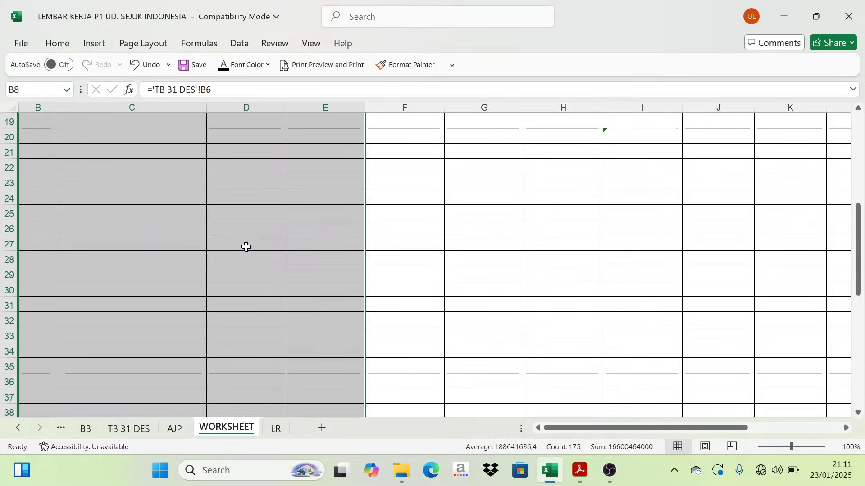
left_click(220, 68)
scroll(218, 151, "up", 6)
left_click(220, 234)
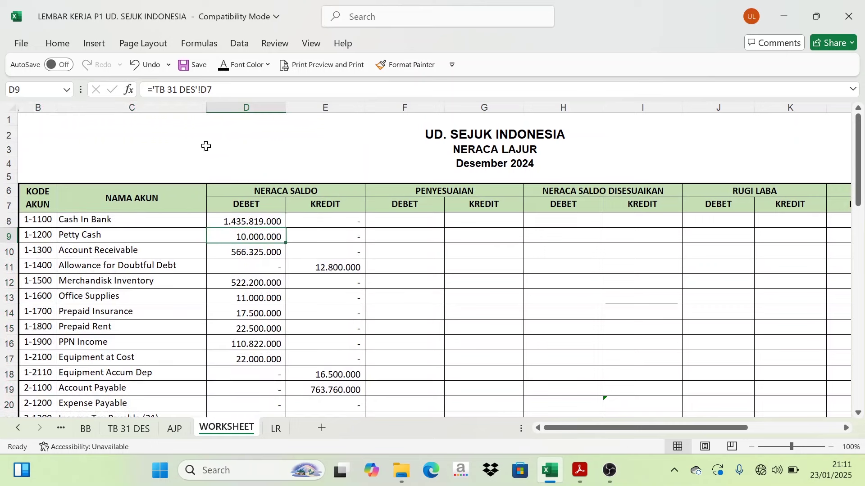
Check the worksheet's account codes, names and NERACA SALDO amounts against the TB 31 DES trial balance, down to both total rows
left_click(36, 201)
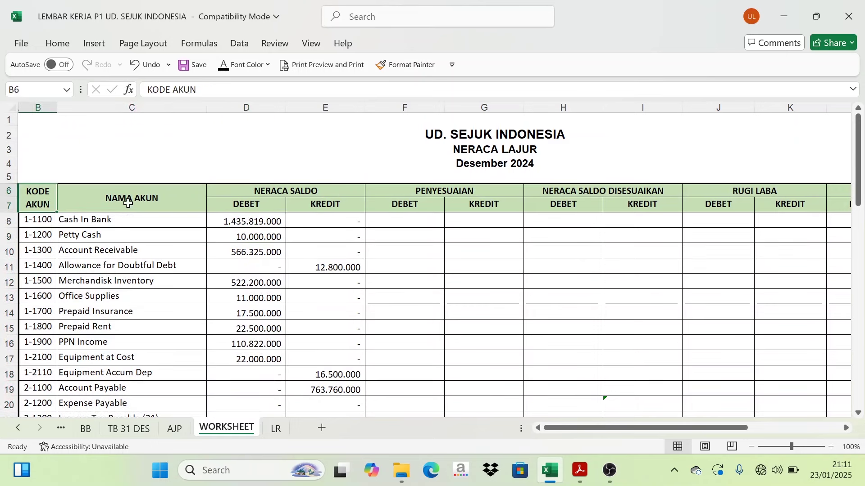
left_click(151, 200)
left_click(272, 191)
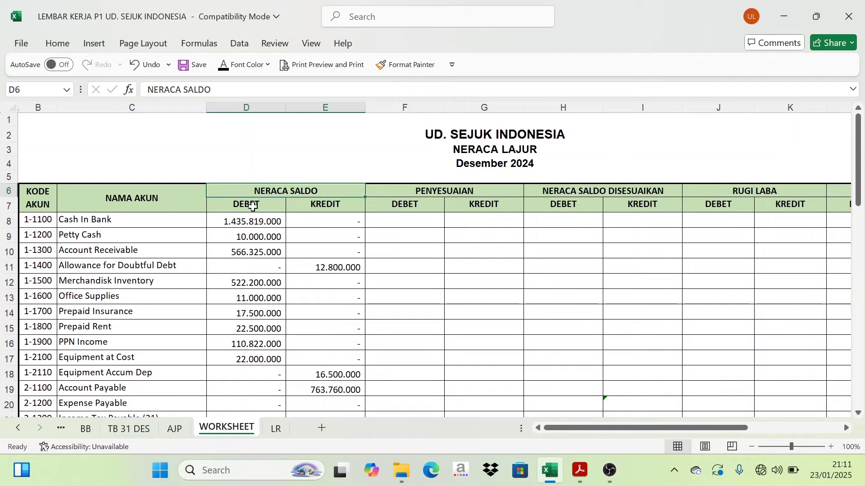
left_click(252, 205)
left_click(317, 206)
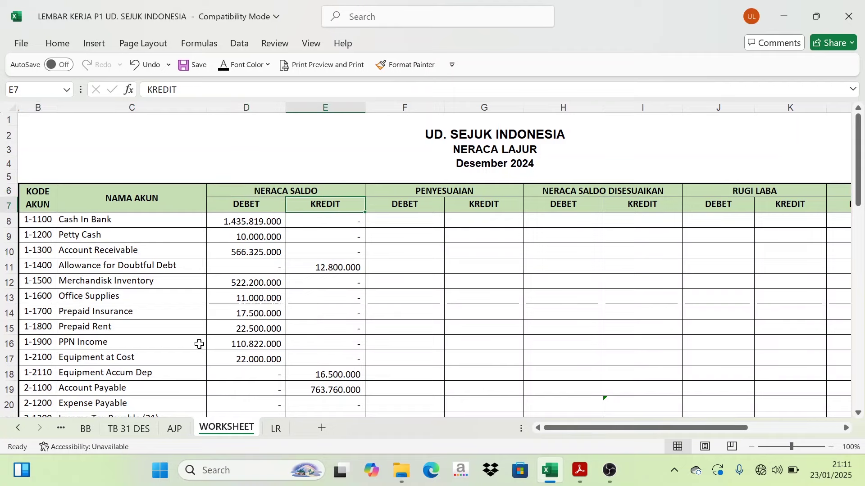
left_click(129, 431)
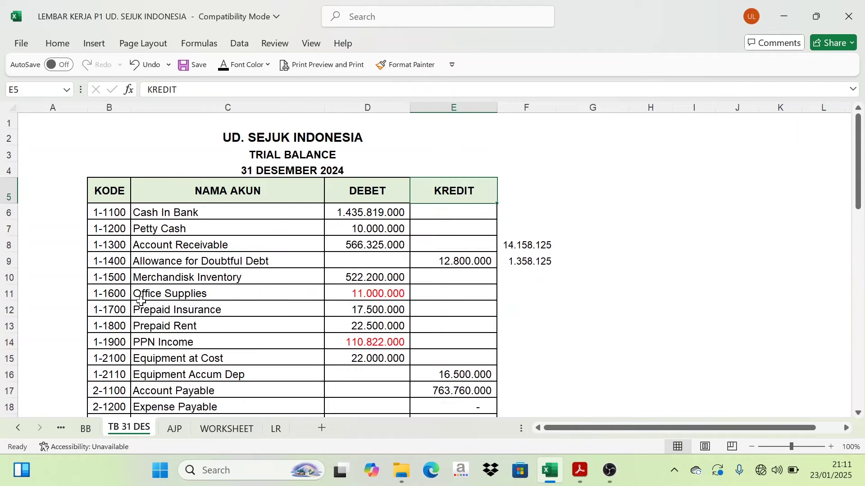
left_click_drag(118, 197, 421, 260)
scroll(280, 300, "down", 12)
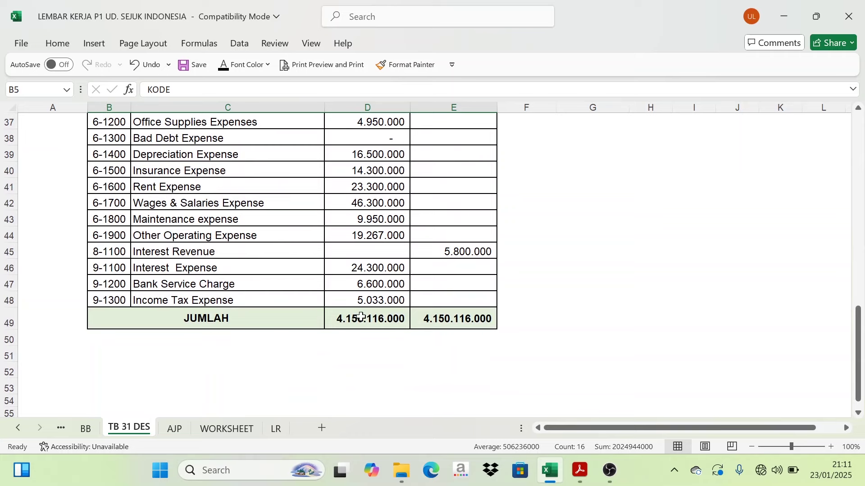
left_click_drag(361, 316, 457, 328)
left_click(227, 429)
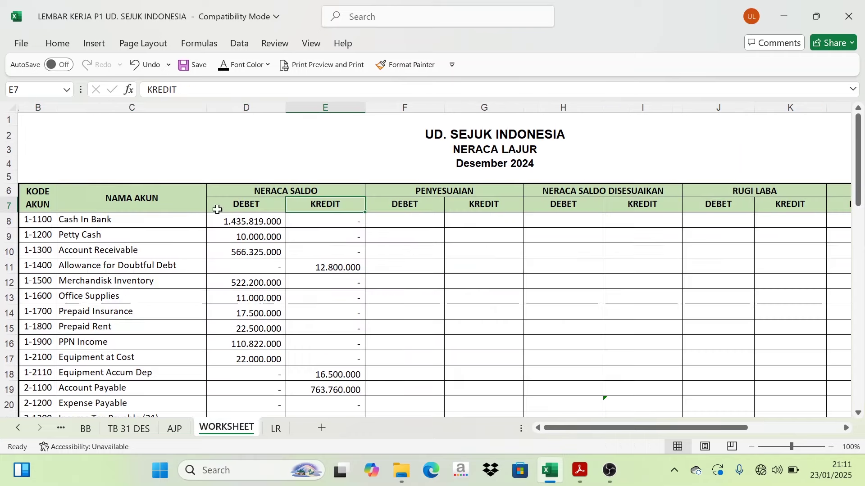
left_click_drag(39, 203, 276, 342)
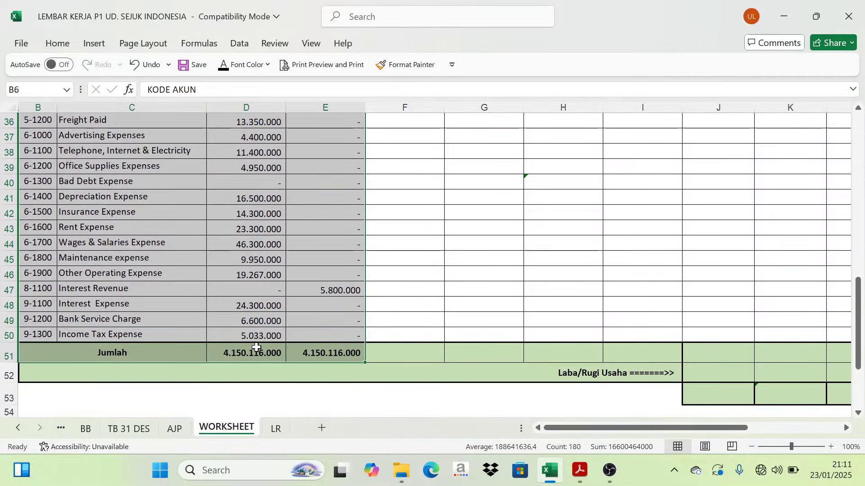
left_click(298, 353)
scroll(266, 322, "up", 12)
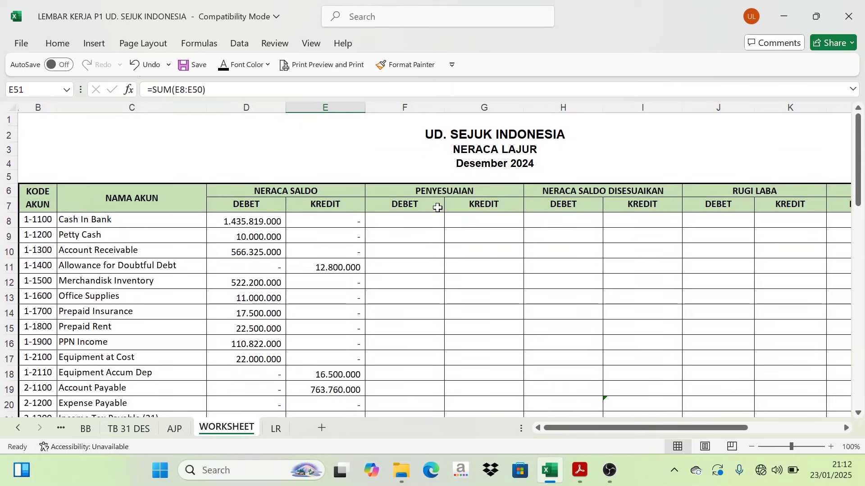
Examine the worksheet's PENYESUAIAN columns and their source, the adjusting journal and recapitulation on the AJP sheet
left_click(460, 188)
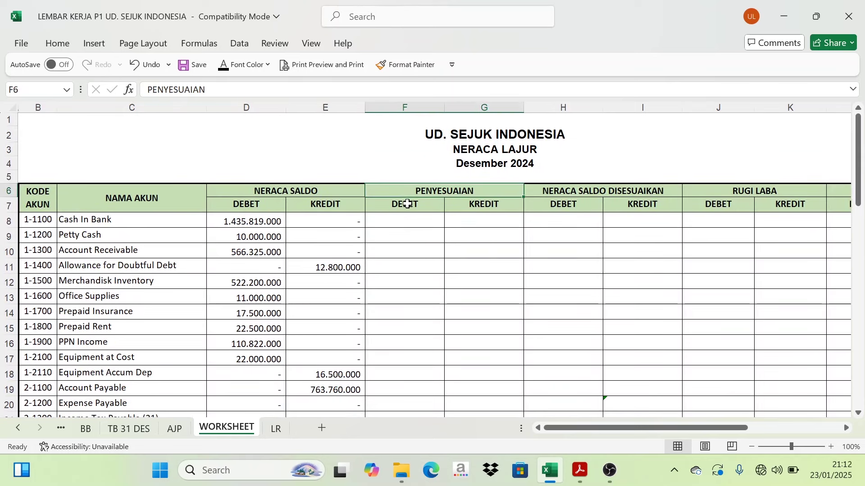
left_click(473, 204)
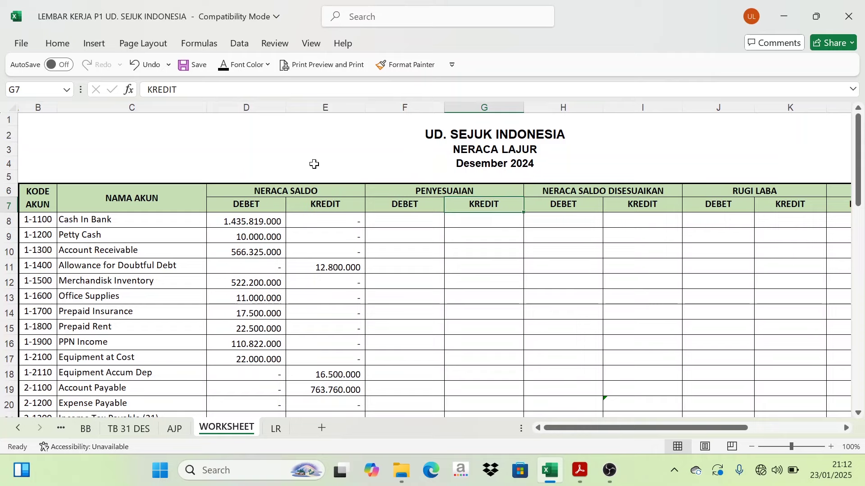
left_click(176, 428)
left_click(299, 153)
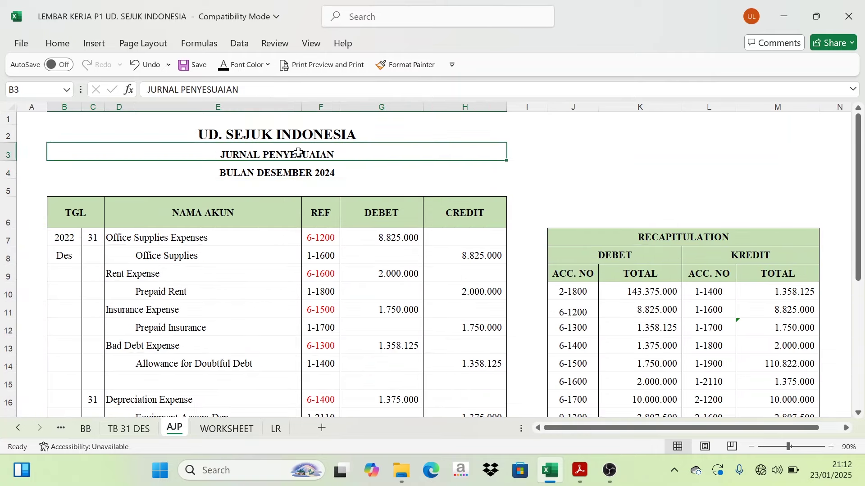
scroll(538, 353, "down", 2)
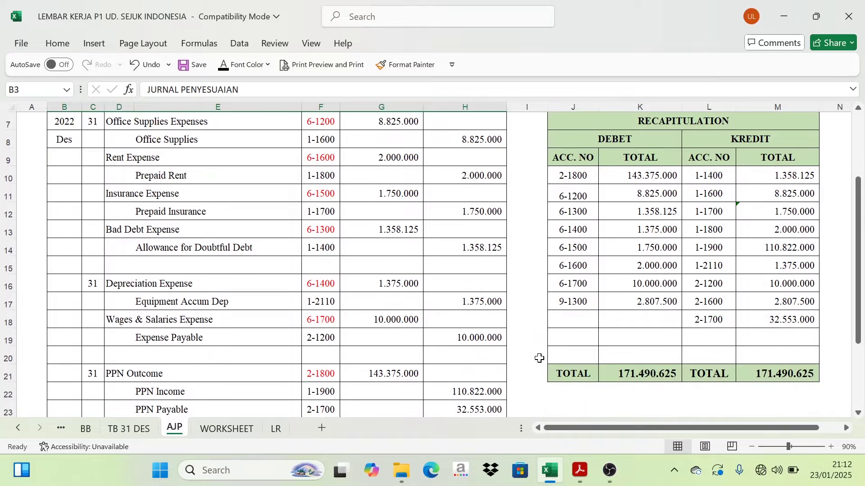
scroll(639, 353, "up", 2)
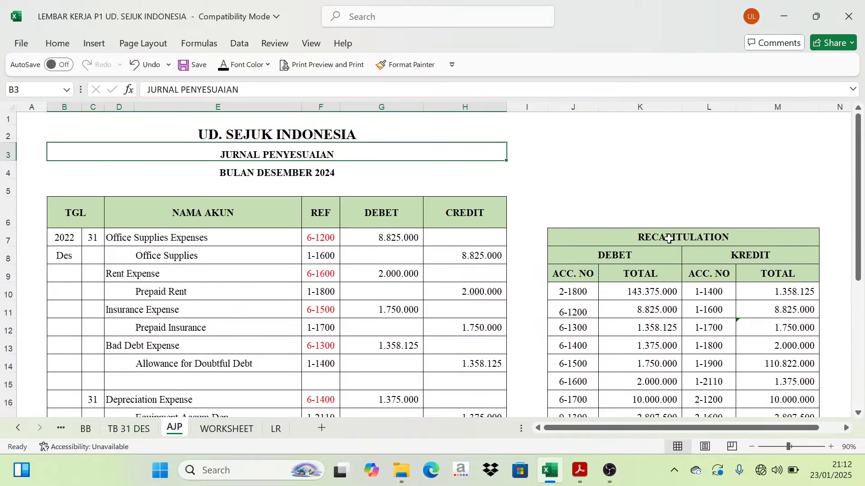
Examine the RECAPITULATION table's account numbers and debit and credit totals on the AJP sheet as the source for the worksheet's PENYESUAIAN columns
left_click(666, 239)
left_click_drag(861, 272, 862, 317)
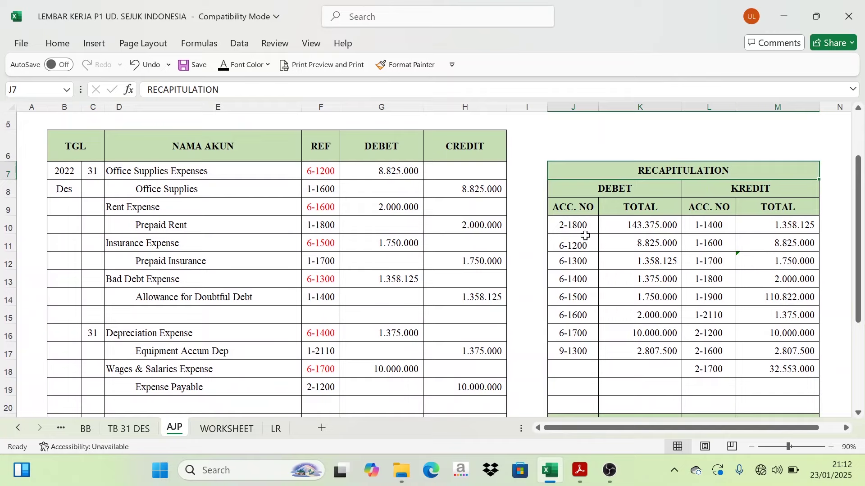
left_click_drag(587, 226, 779, 295)
scroll(265, 175, "up", 2)
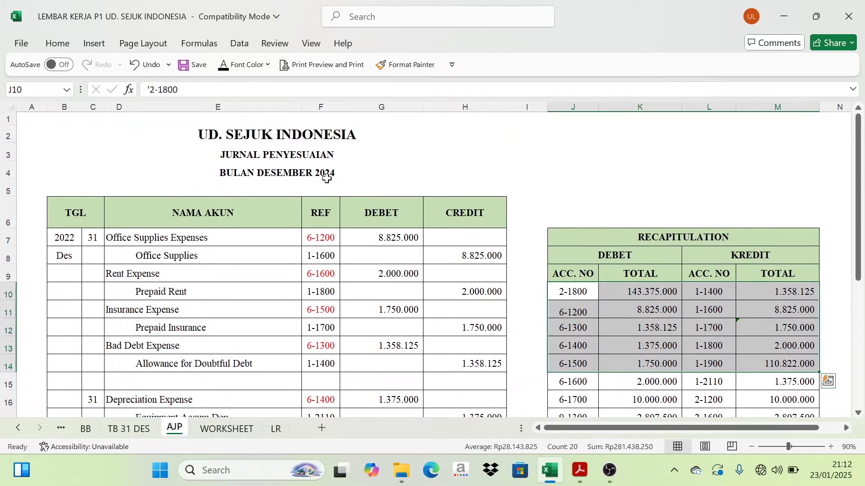
scroll(599, 305, "down", 1)
left_click(240, 428)
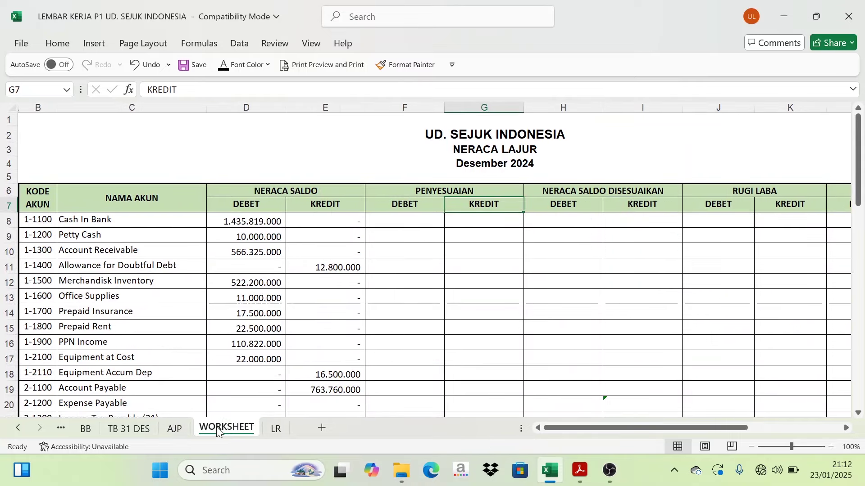
left_click(186, 432)
left_click(701, 190)
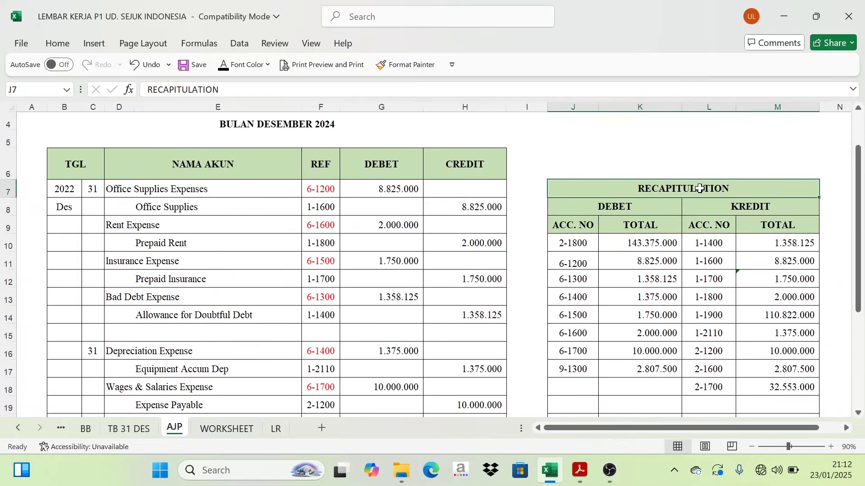
left_click(606, 209)
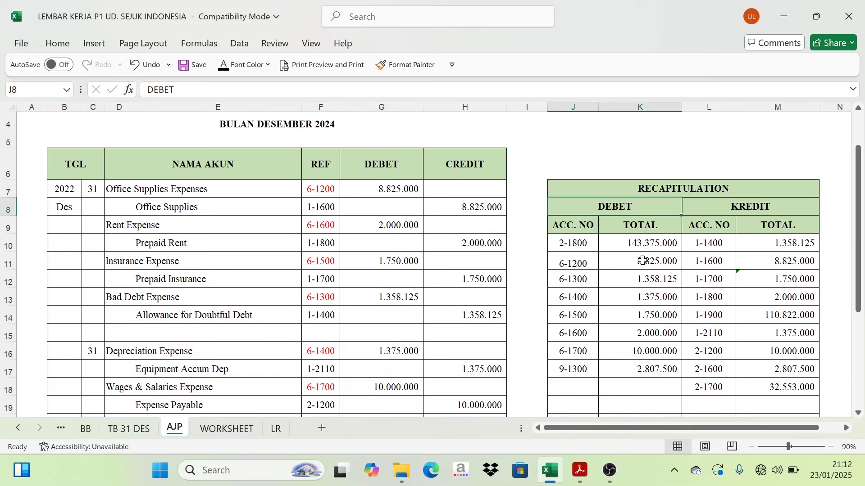
left_click_drag(642, 246, 640, 367)
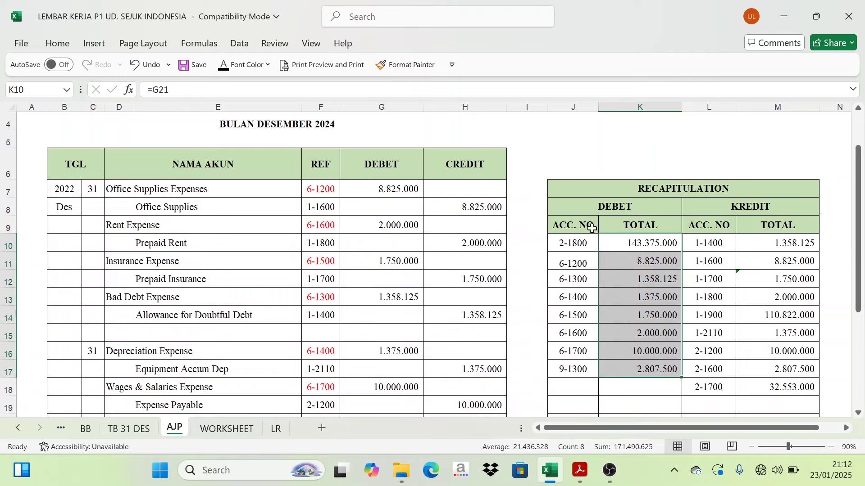
scroll(305, 164, "up", 1)
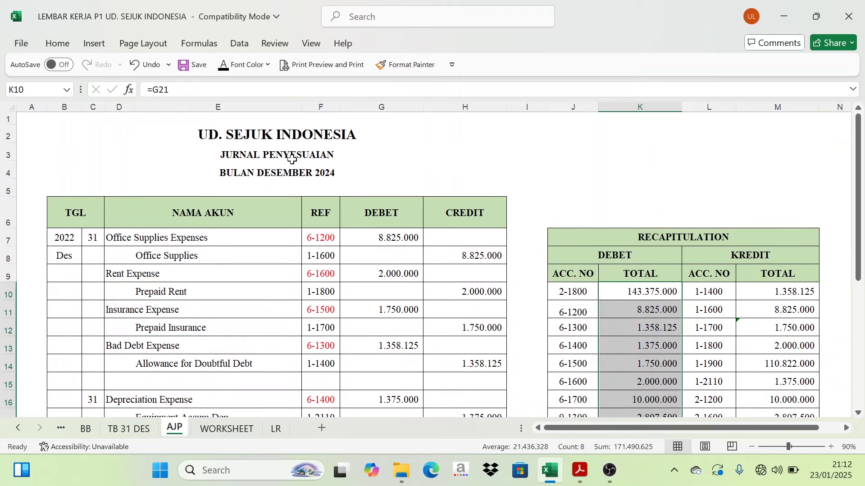
scroll(527, 259, "down", 1)
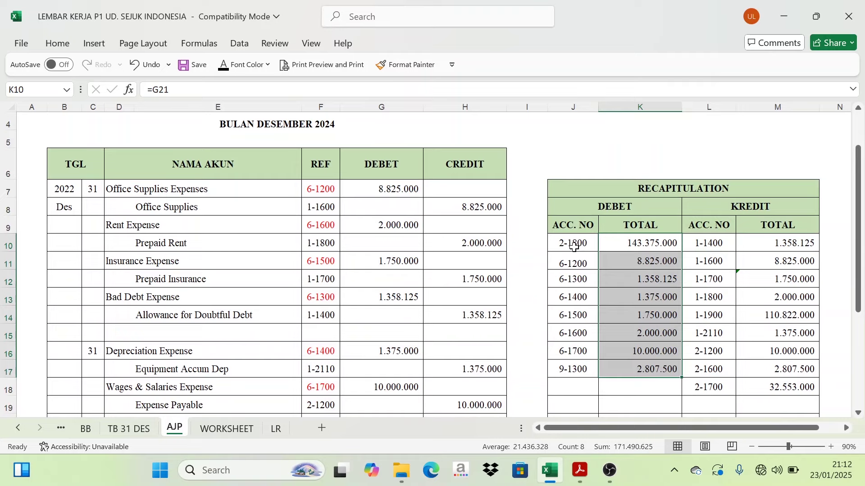
Match recapitulation account 2-1800 to PPN Outcome on the WORKSHEET sheet and apply the black font color to its PENYESUAIAN debit in F26
left_click(574, 247)
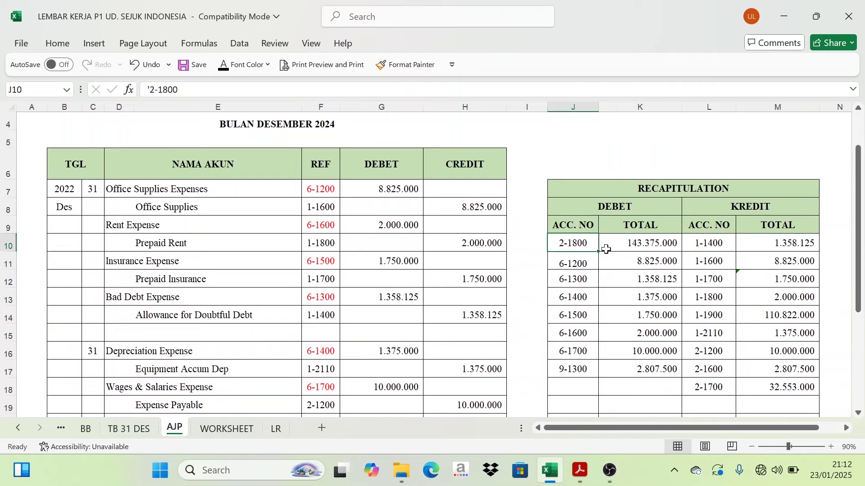
left_click(240, 429)
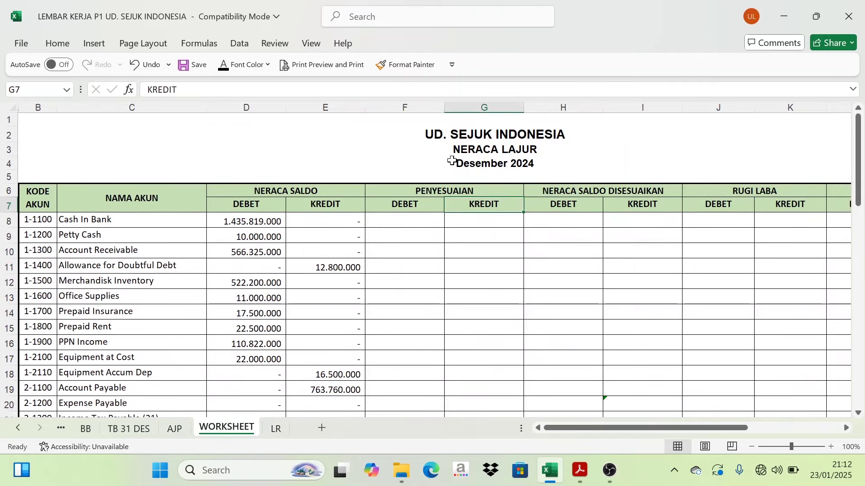
left_click(449, 190)
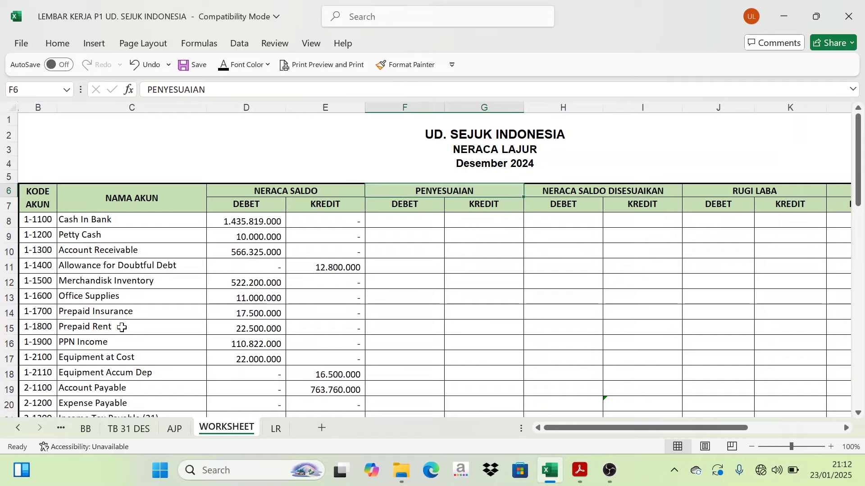
scroll(45, 342, "down", 3)
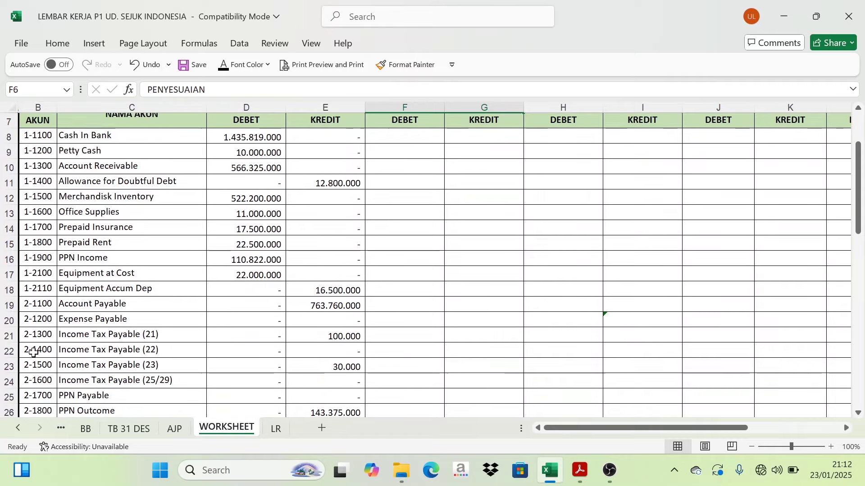
left_click(33, 365)
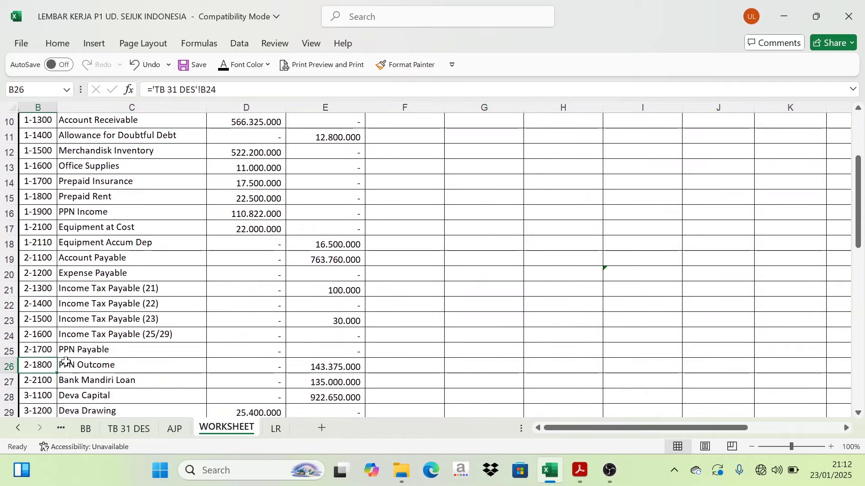
left_click(386, 366)
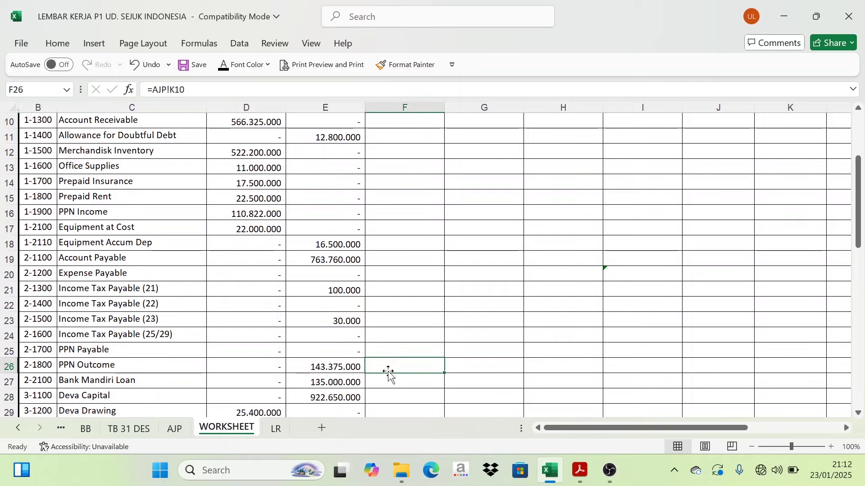
left_click(174, 428)
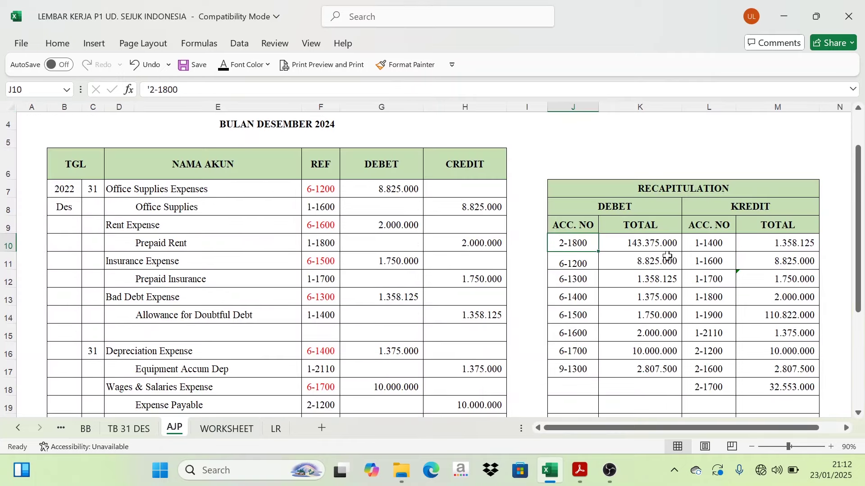
left_click(242, 430)
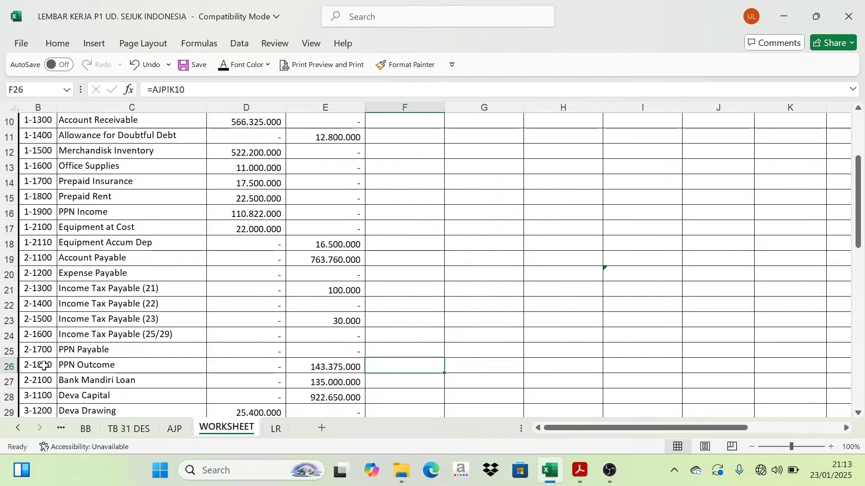
scroll(406, 370, "up", 3)
scroll(396, 346, "down", 3)
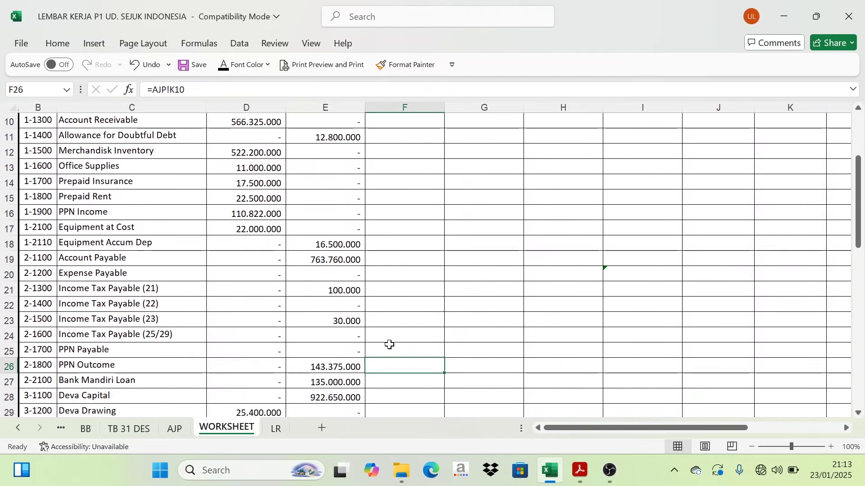
left_click(227, 70)
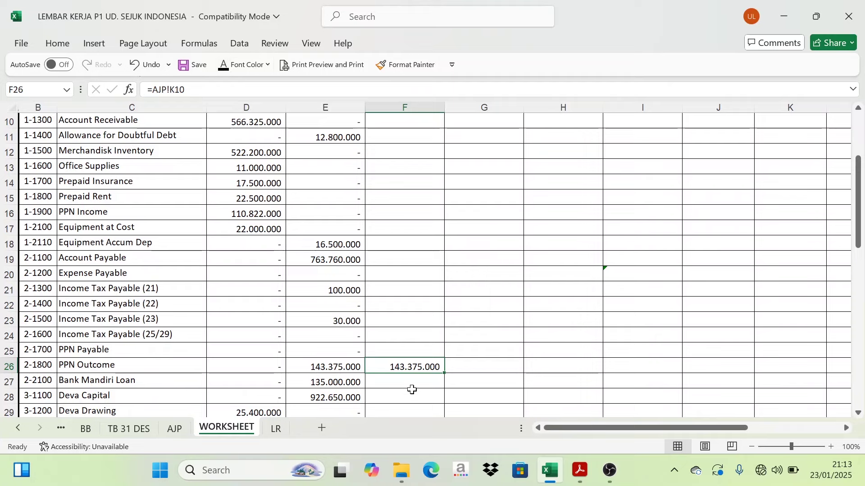
Match recapitulation account 6-1200 to Office Supplies Expenses on the WORKSHEET sheet and apply the black font color to its PENYESUAIAN debit in F39
left_click(173, 429)
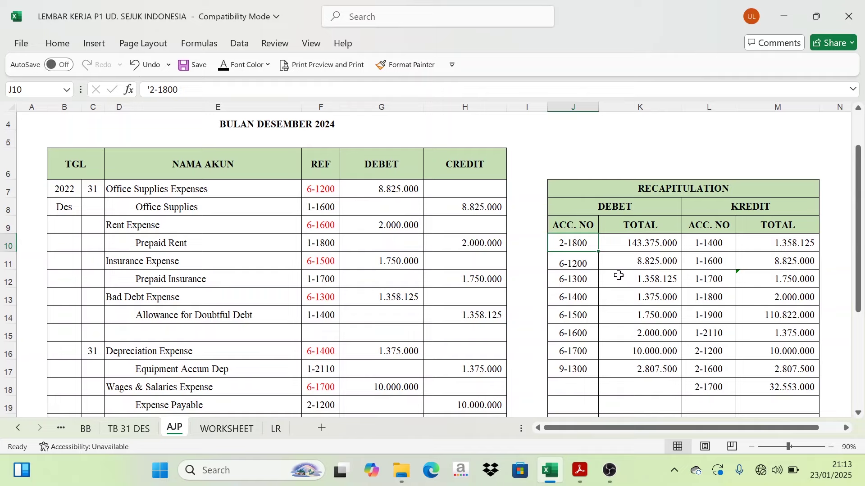
left_click(237, 428)
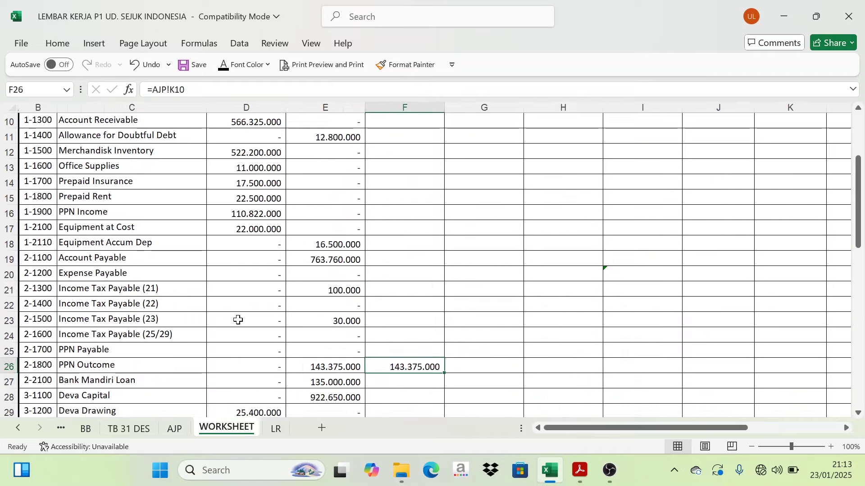
scroll(237, 321, "up", 2)
scroll(247, 309, "up", 1)
scroll(248, 308, "down", 3)
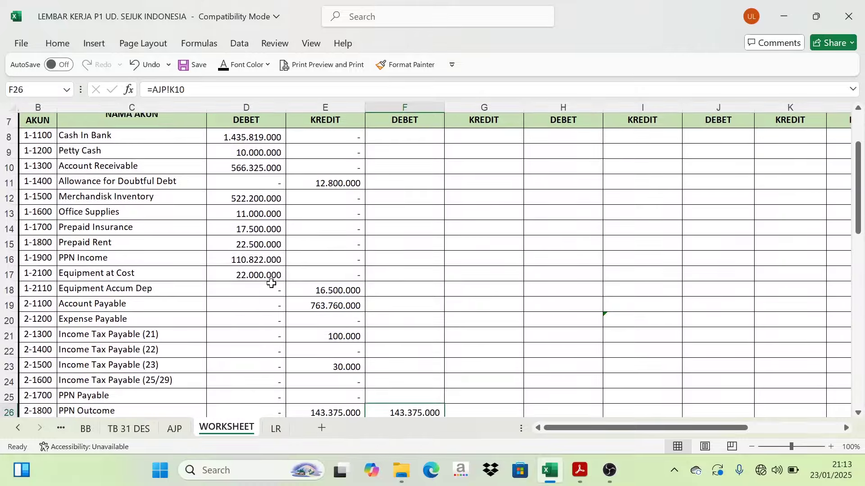
scroll(250, 308, "down", 5)
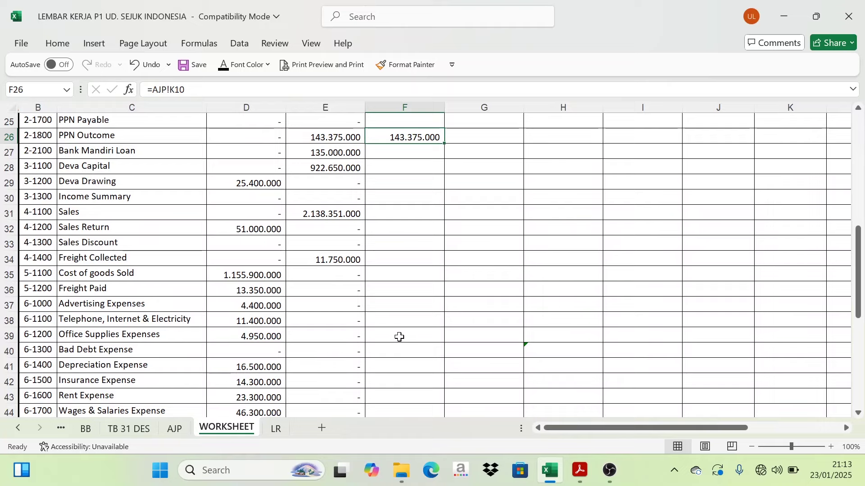
left_click(400, 338)
left_click(175, 429)
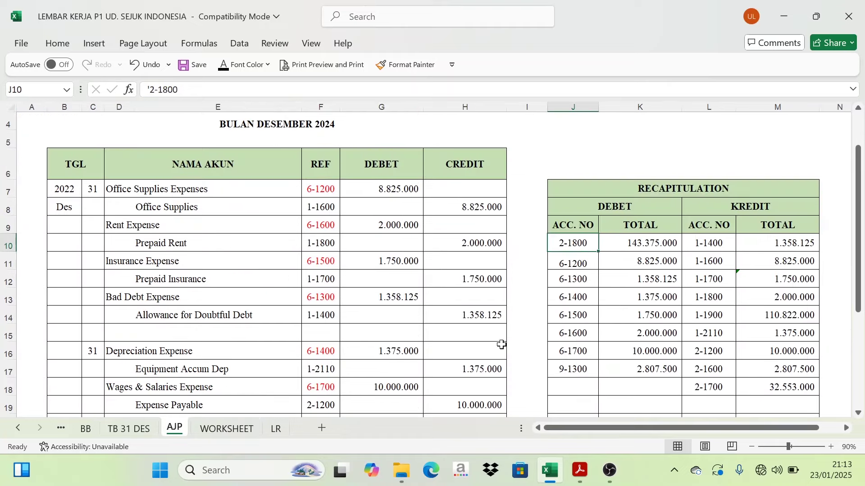
left_click(228, 429)
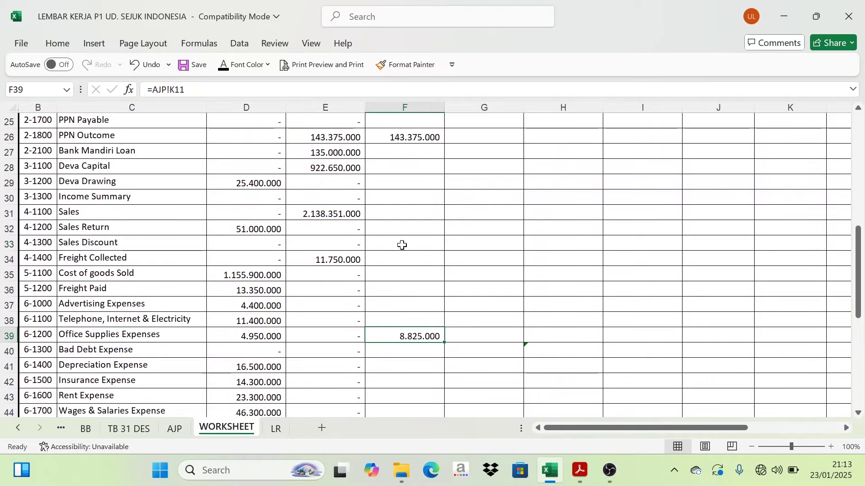
Review accounts 6-1300 to 6-1700 and their debit totals in the AJP recapitulation alongside the worksheet's PENYESUAIAN columns
left_click(177, 429)
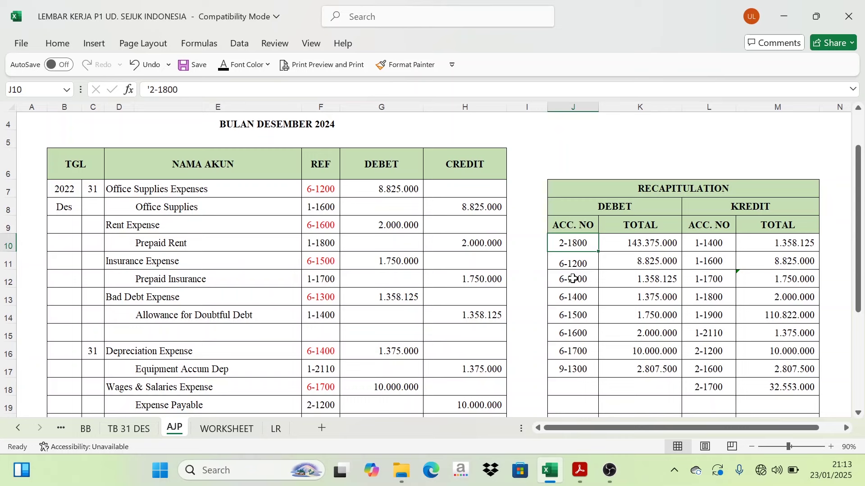
left_click_drag(572, 279, 575, 356)
left_click(641, 286)
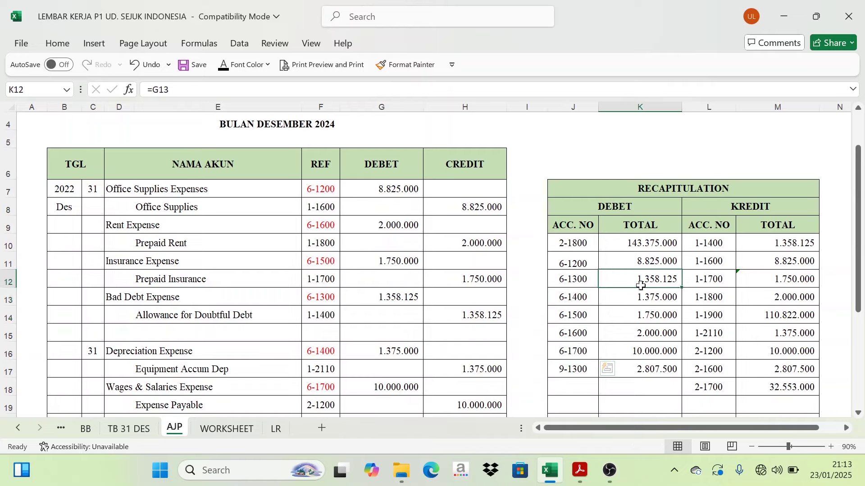
left_click_drag(641, 286, 630, 354)
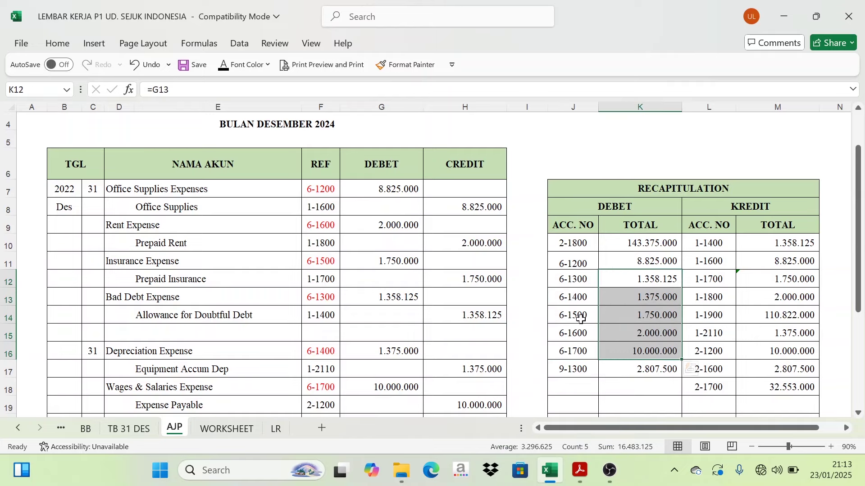
left_click(242, 432)
scroll(405, 181, "up", 7)
scroll(385, 160, "up", 2)
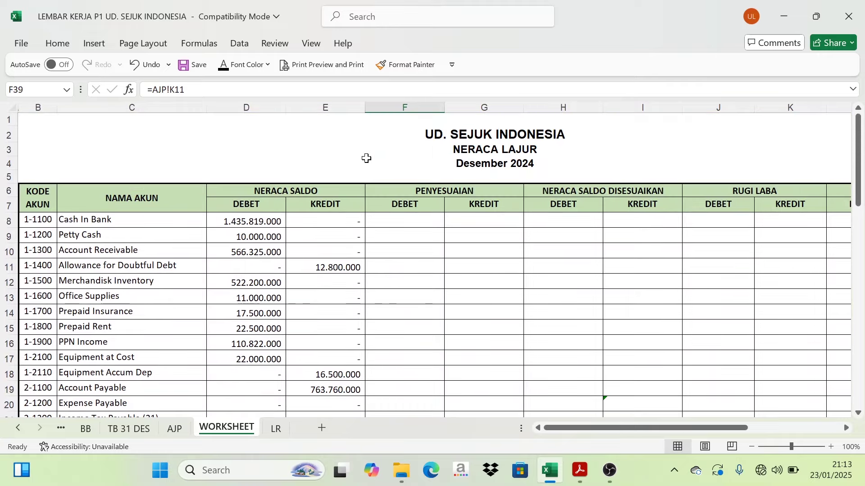
left_click(419, 189)
scroll(399, 321, "down", 2)
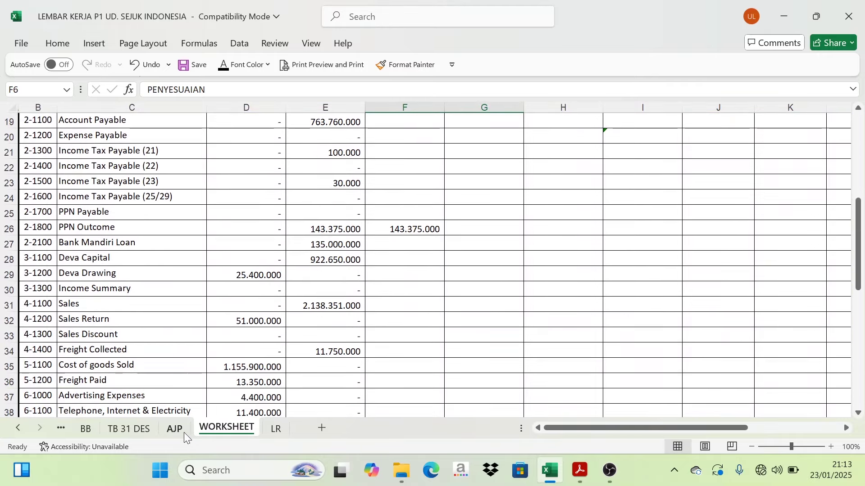
left_click(184, 432)
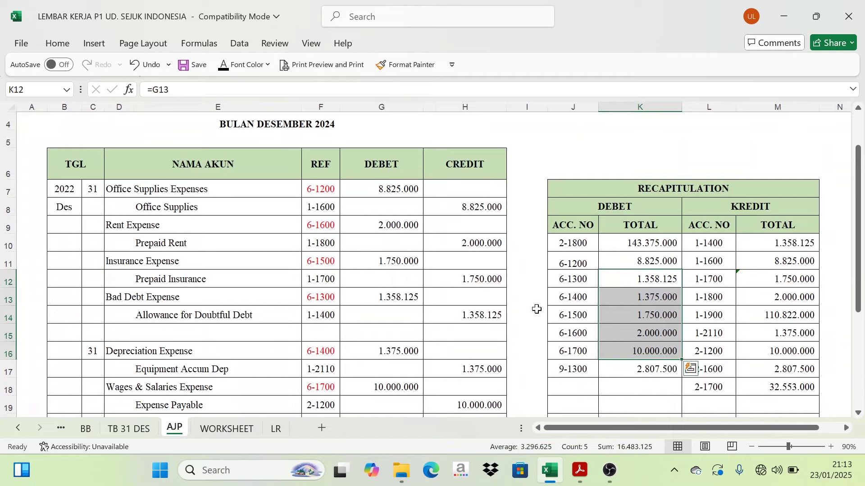
left_click(259, 430)
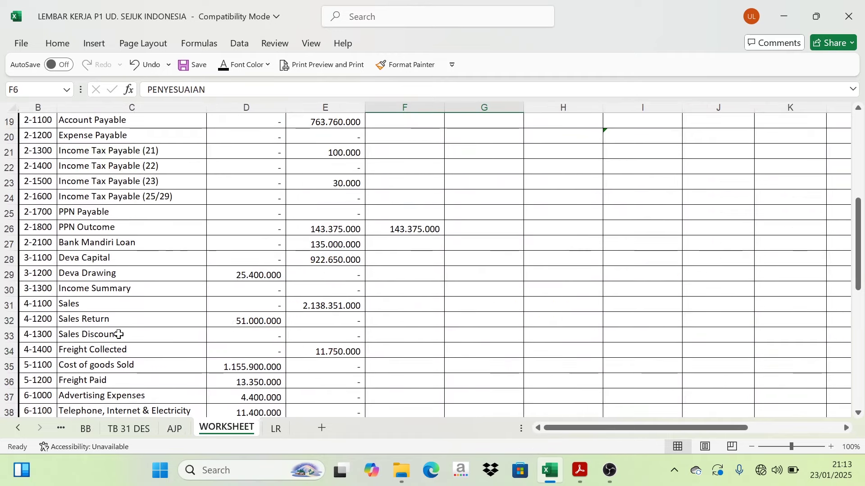
Apply the black font color to the PENYESUAIAN debits of accounts 6-1300 to 6-1700 in F40:F44 on the WORKSHEET sheet, checking them against the AJP recapitulation
scroll(54, 369, "down", 3)
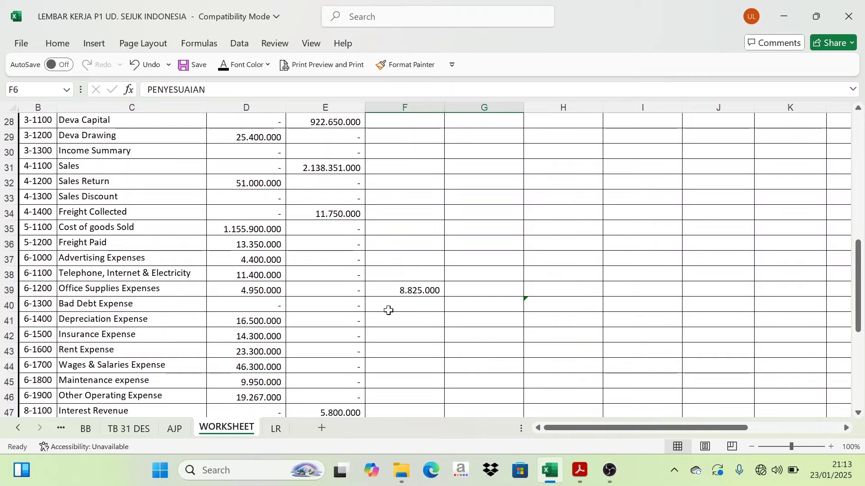
left_click_drag(396, 306, 400, 393)
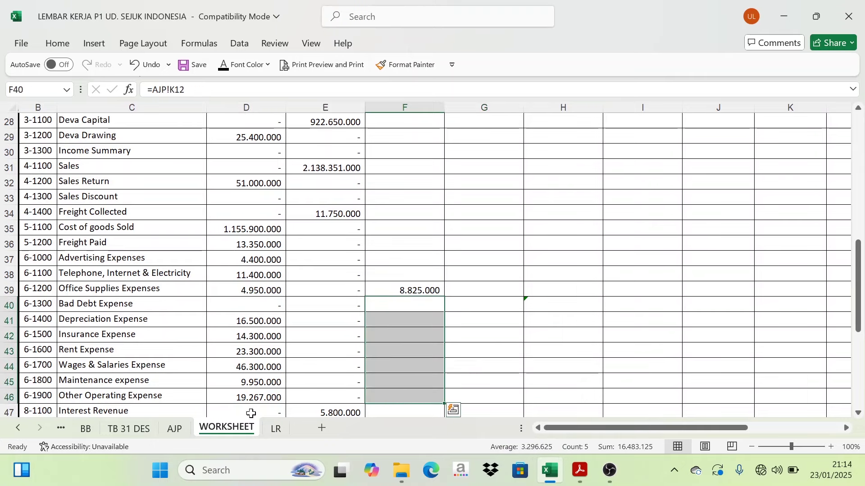
left_click(177, 429)
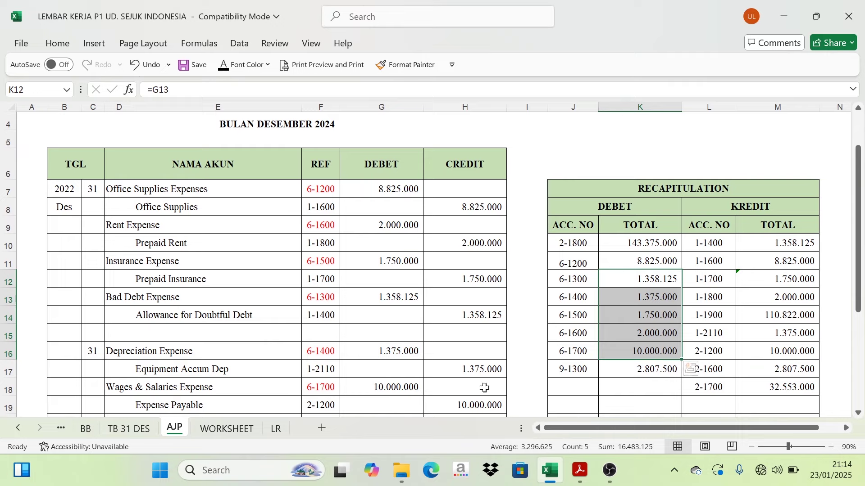
left_click(230, 429)
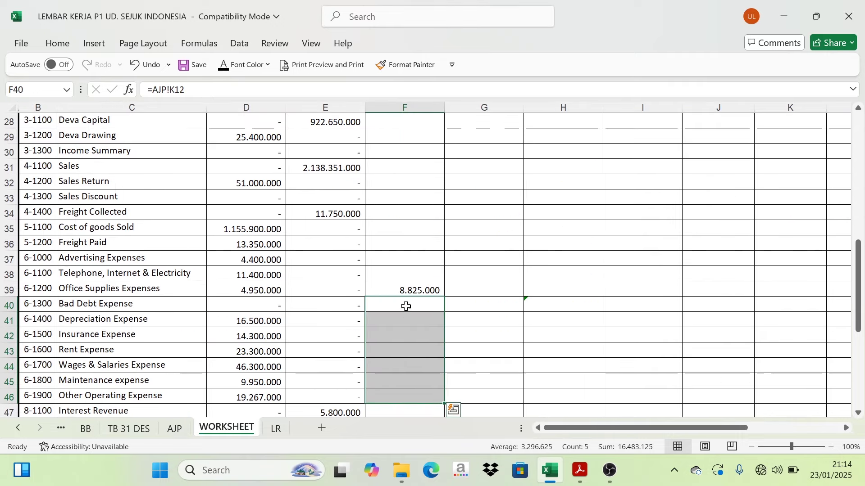
left_click_drag(406, 306, 402, 363)
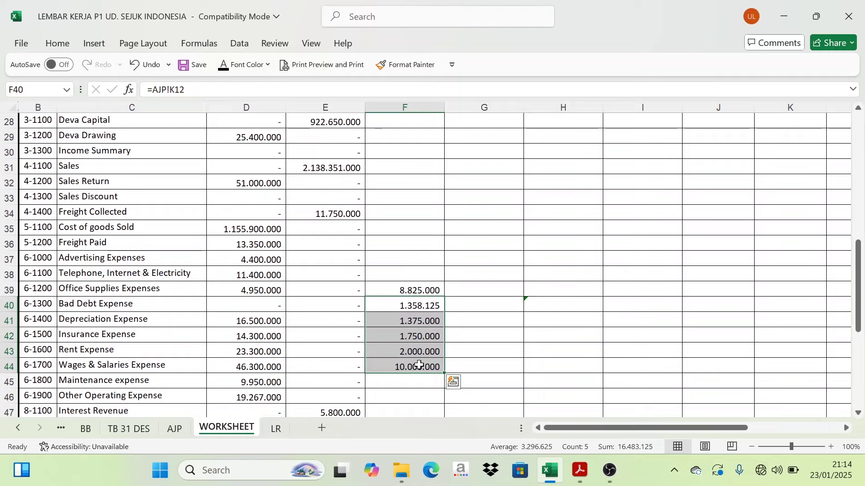
Match recapitulation account 9-1300 on the AJP sheet to Income Tax Expense on the WORKSHEET sheet and select its PENYESUAIAN debit in F50
left_click(186, 430)
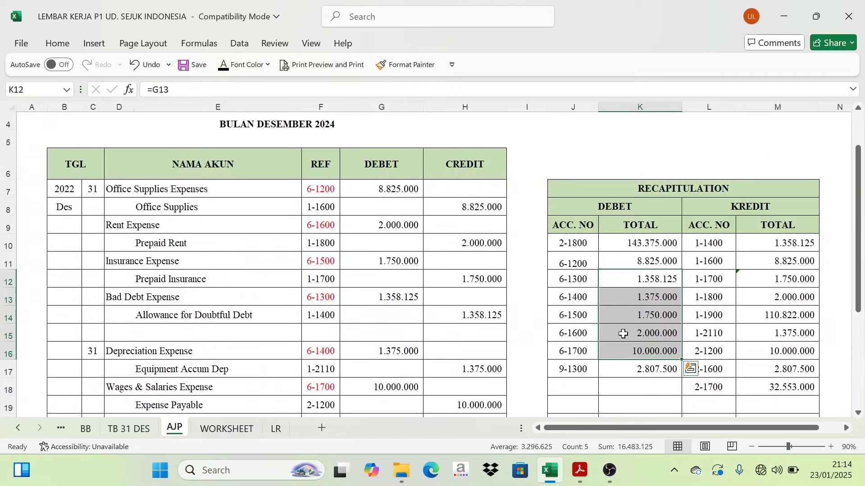
scroll(617, 224, "down", 1)
left_click(645, 372)
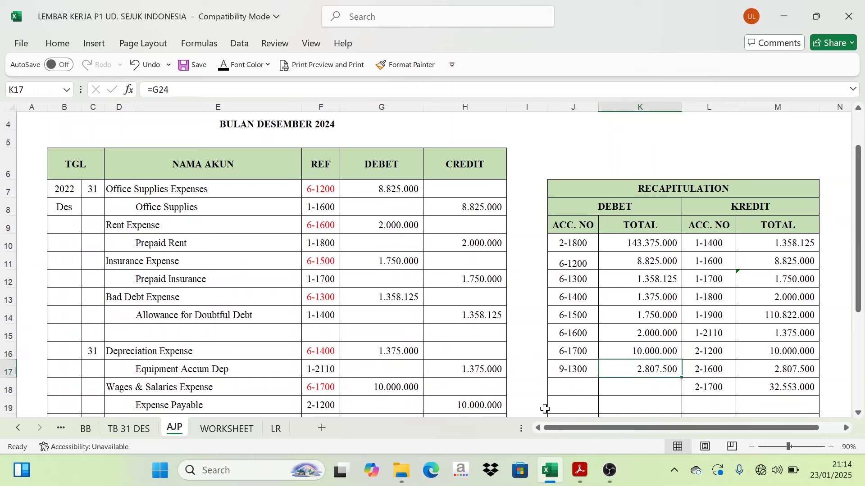
left_click(216, 430)
scroll(180, 397, "down", 3)
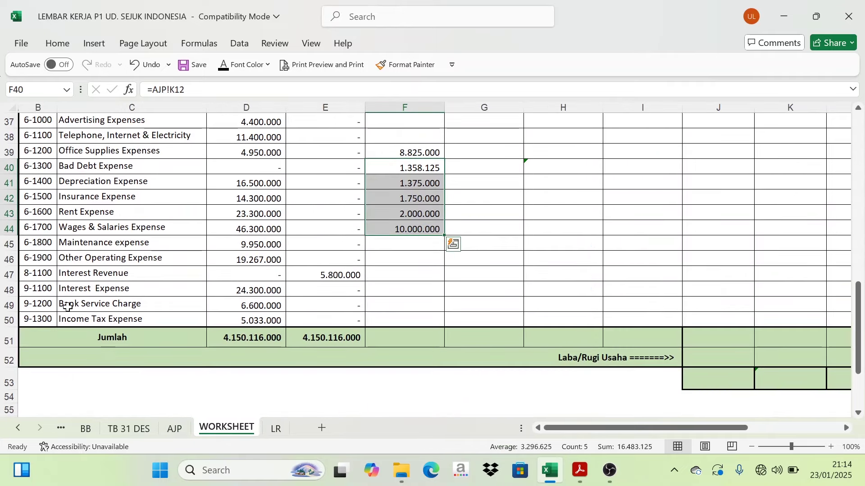
left_click(37, 316)
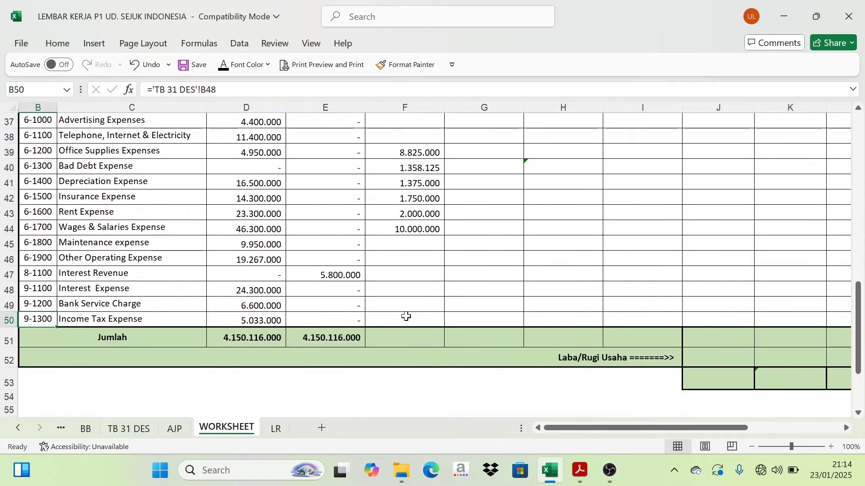
left_click(405, 317)
Examine the KREDIT account numbers and totals in the AJP recapitulation as the source for the worksheet's PENYESUAIAN KREDIT column
scroll(298, 198, "up", 3)
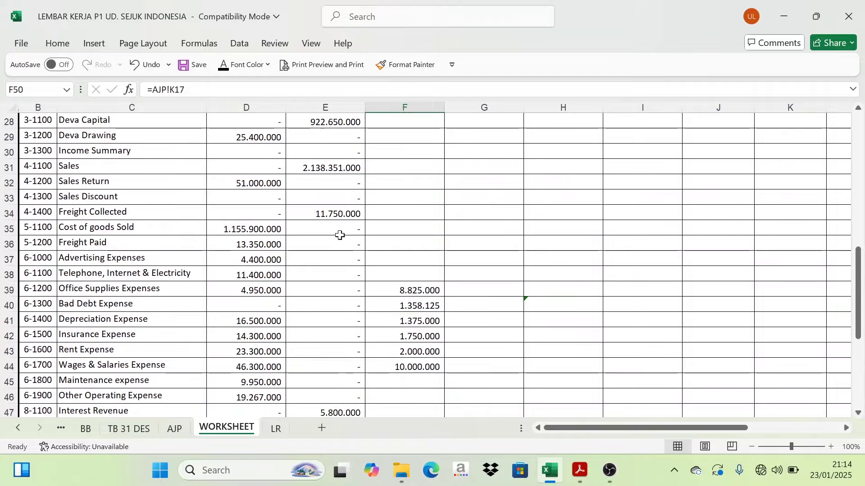
scroll(450, 270, "down", 1)
left_click(174, 428)
scroll(450, 343, "up", 1)
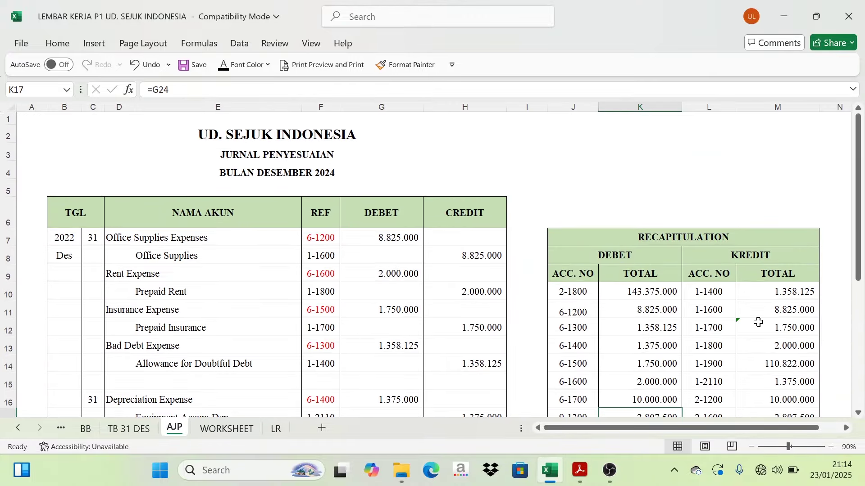
scroll(724, 322, "down", 1)
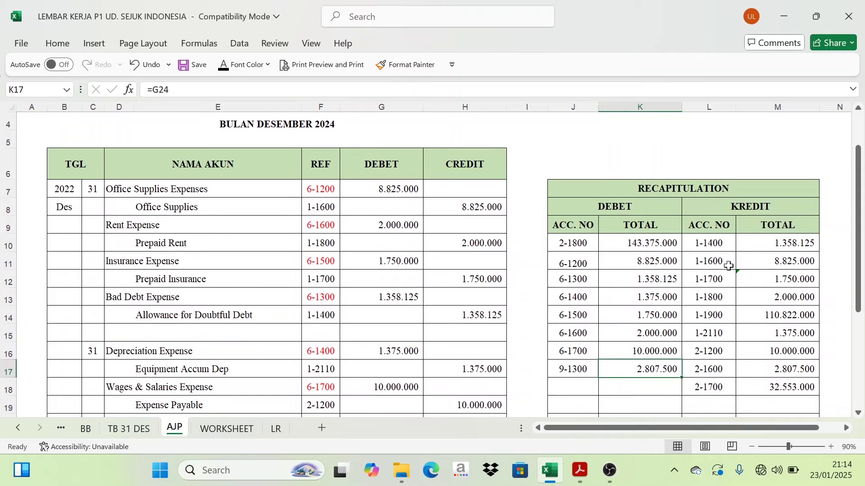
scroll(705, 323, "down", 2)
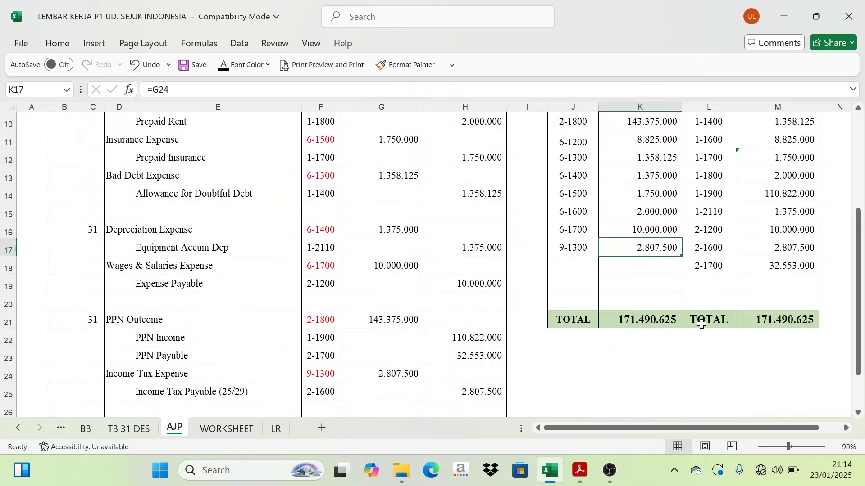
left_click(228, 430)
scroll(315, 372, "up", 10)
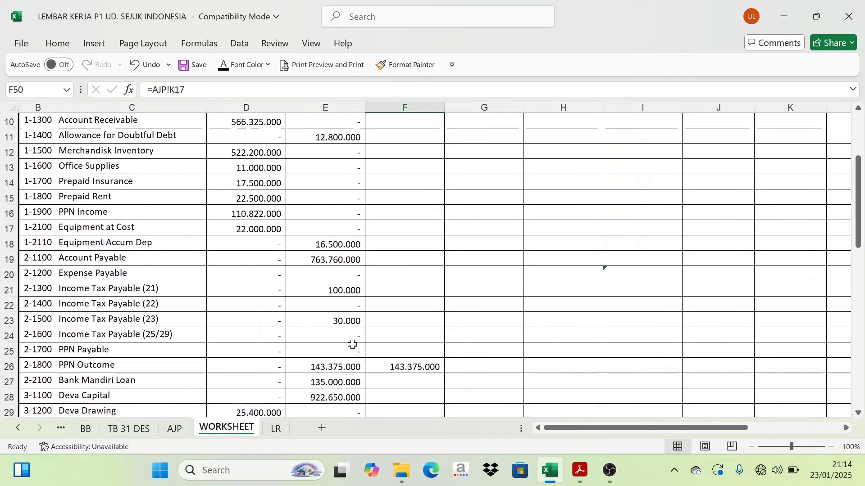
scroll(353, 345, "up", 3)
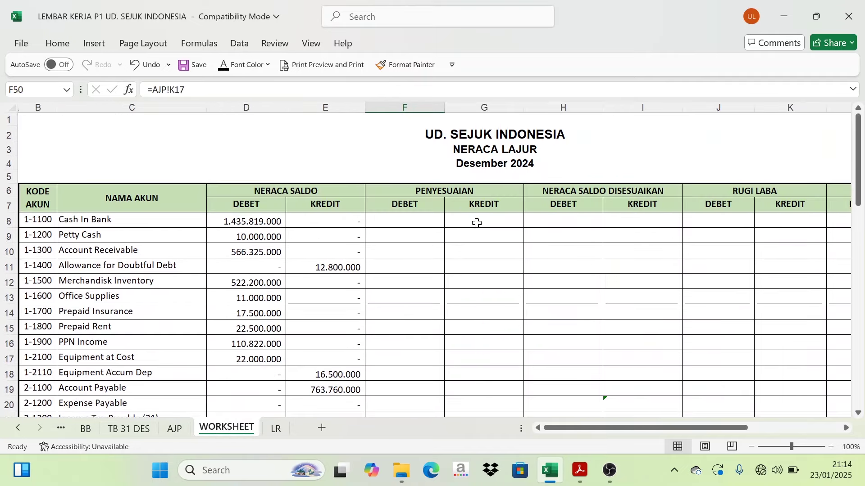
left_click_drag(477, 221, 482, 403)
left_click(452, 355)
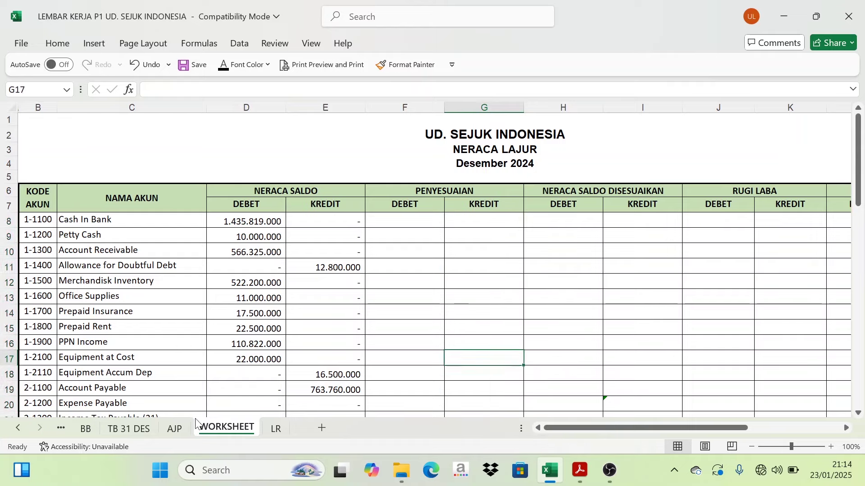
Match recapitulation account 1-1400 to Allowance for Doubtful Debt on the WORKSHEET sheet and apply the black font color to its PENYESUAIAN credit in G11
left_click(174, 428)
scroll(768, 199, "up", 3)
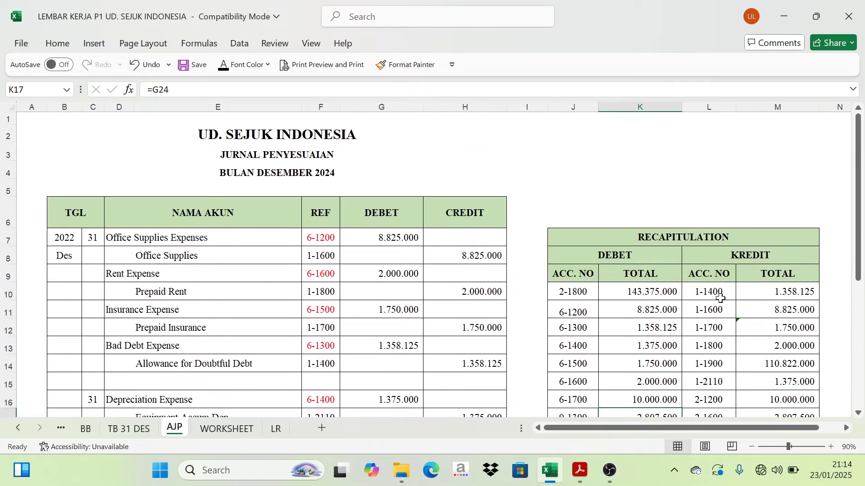
left_click(227, 429)
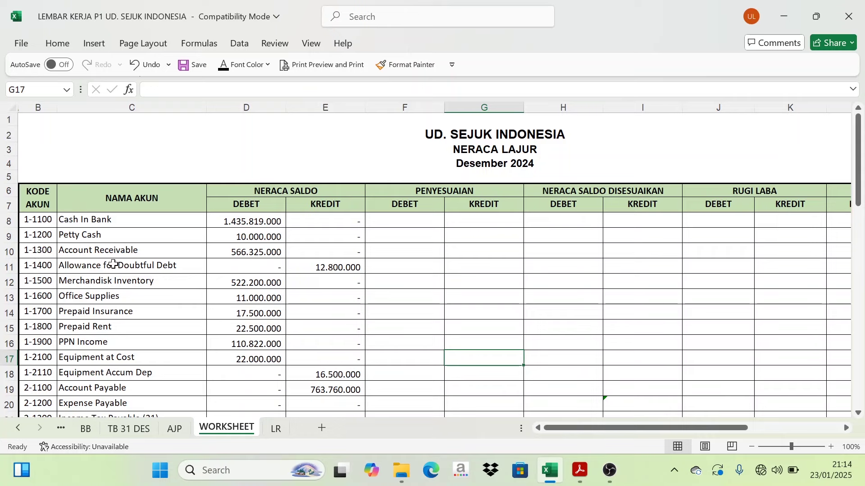
left_click(468, 266)
left_click(226, 72)
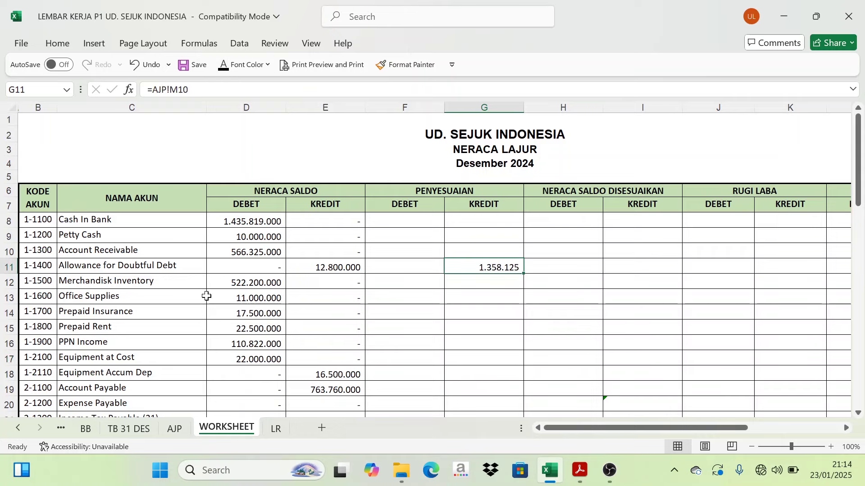
Match recapitulation accounts 1-1600 to 1-1900 to the WORKSHEET rows and apply the black font color to their PENYESUAIAN credits in G13:G16
left_click(176, 430)
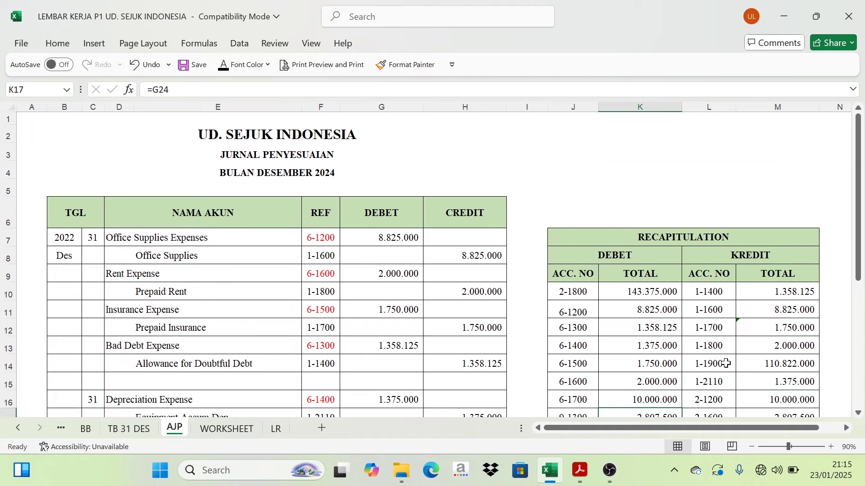
left_click(241, 430)
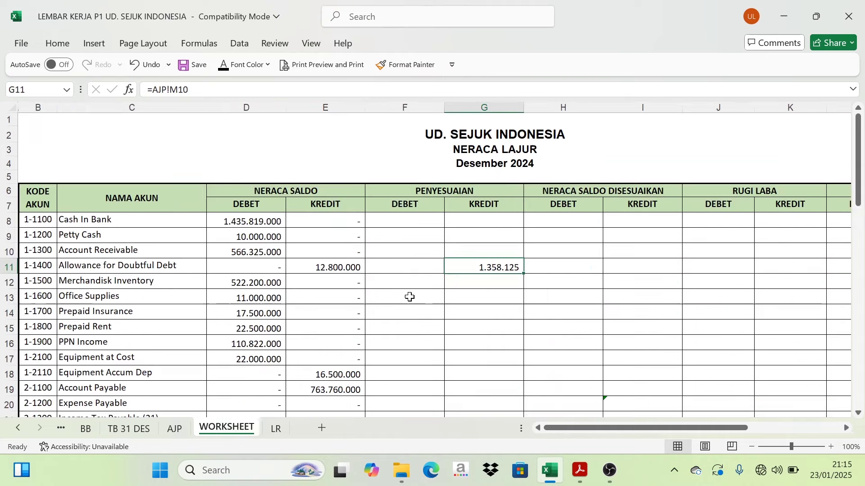
left_click(43, 298)
left_click(499, 298)
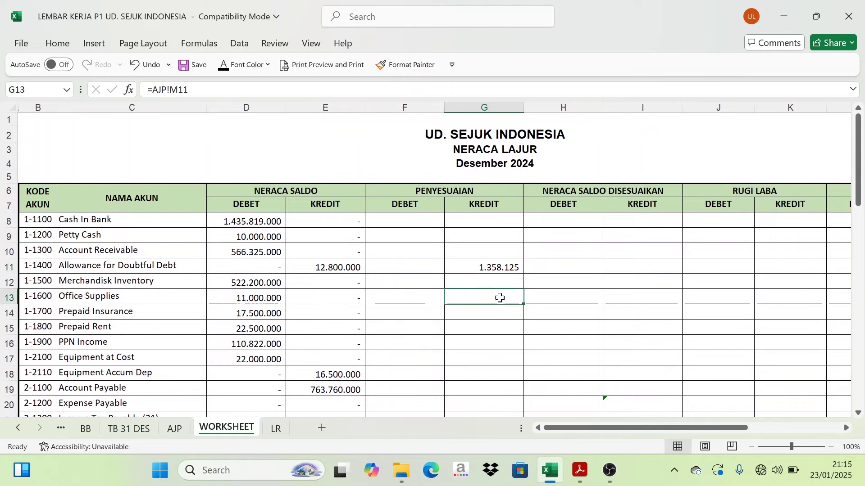
left_click_drag(500, 298, 495, 340)
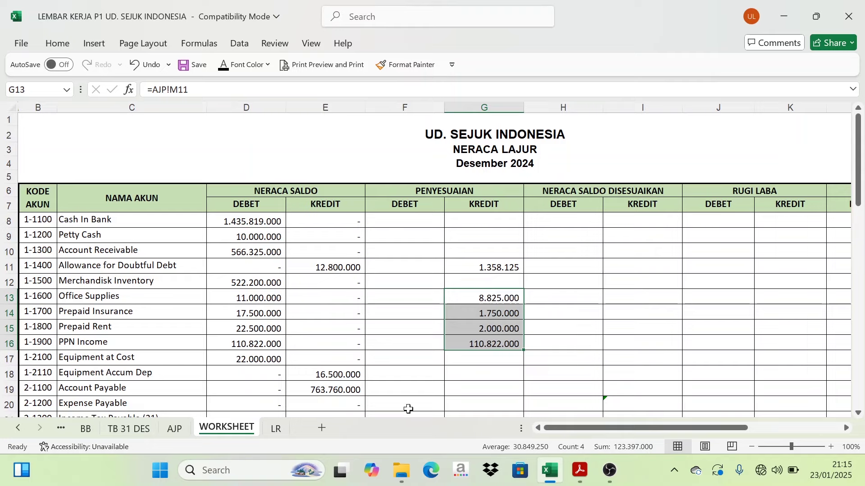
Match recapitulation account 1-2110 to Equipment Accum Dep on the WORKSHEET sheet and apply the black font color to its PENYESUAIAN credit in G18
left_click(176, 430)
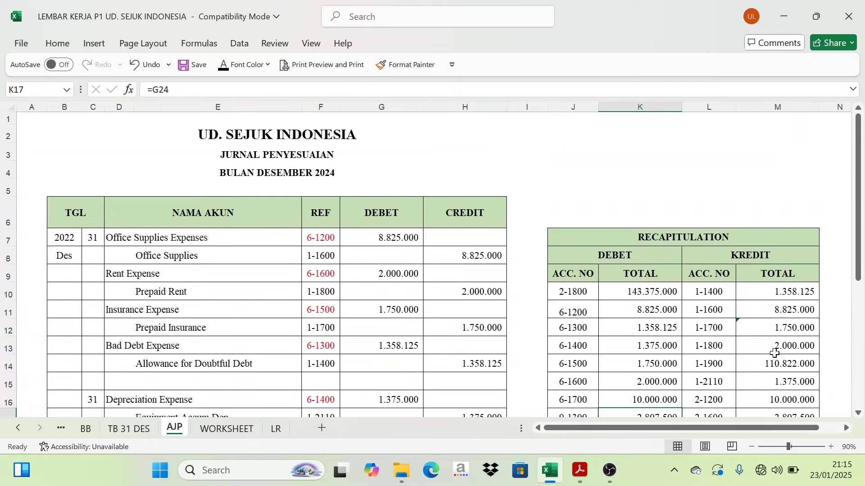
scroll(767, 368, "down", 1)
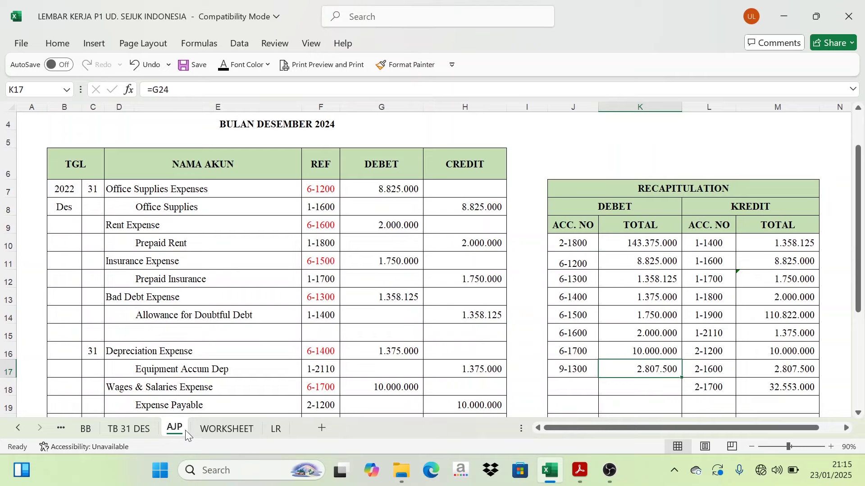
left_click(218, 433)
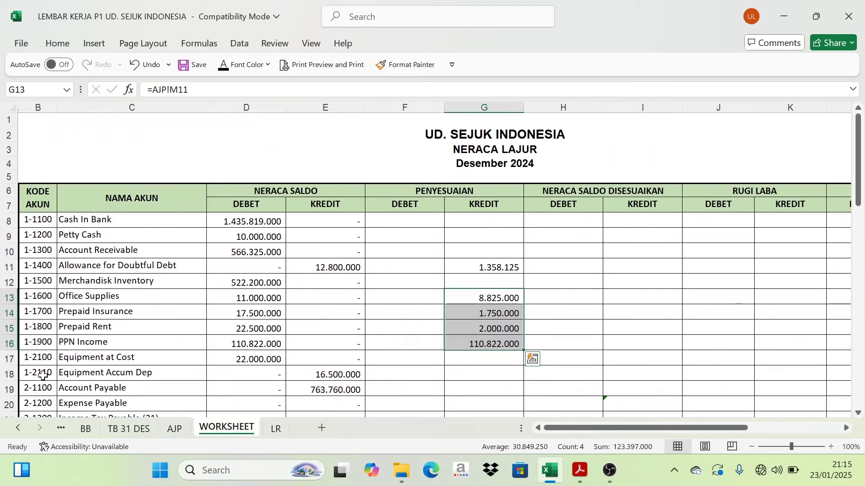
left_click(477, 374)
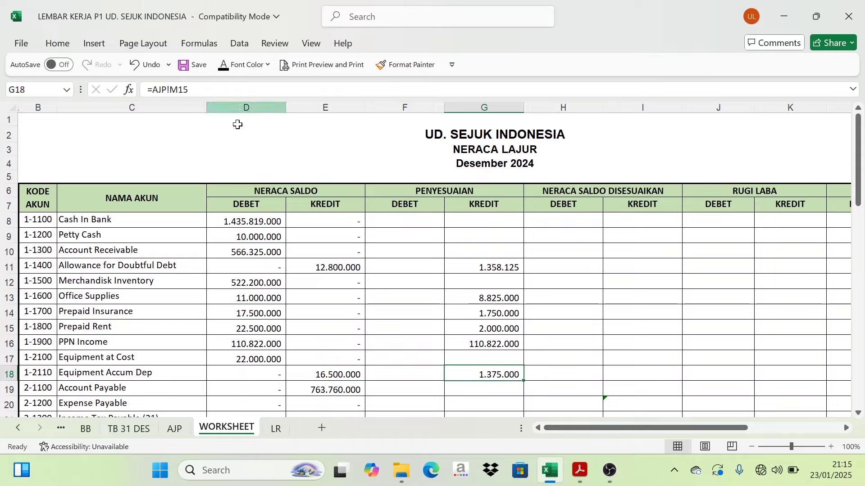
Match recapitulation accounts 2-1200, 2-1600 and 2-1700 to the WORKSHEET rows and apply the black font color to their PENYESUAIAN credits in G20, G24 and G25
scroll(430, 360, "down", 2)
left_click(174, 429)
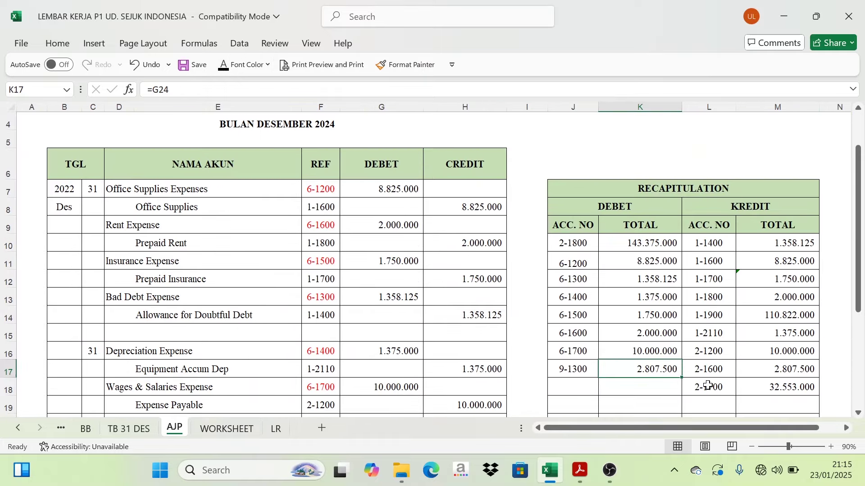
left_click(227, 428)
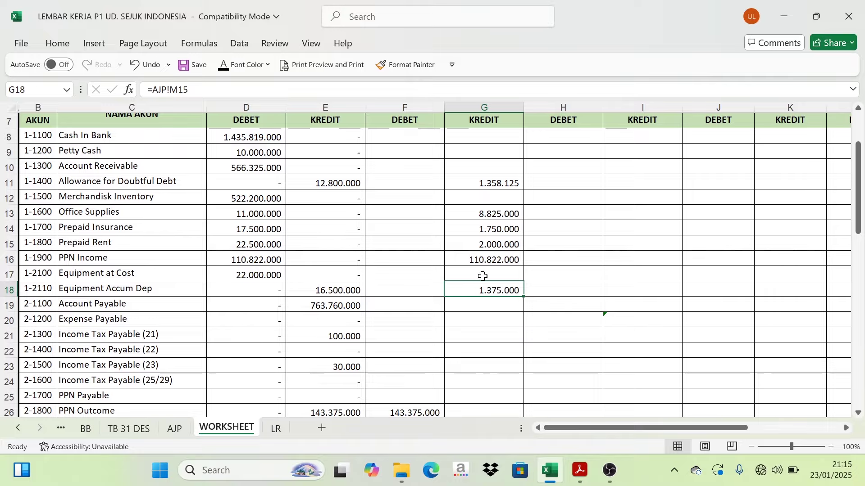
left_click_drag(482, 275, 483, 364)
scroll(420, 215, "up", 8)
left_click(498, 245)
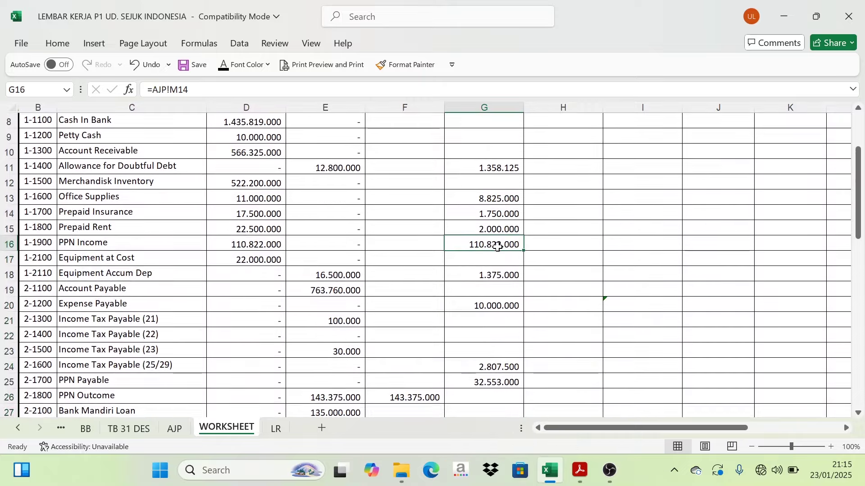
Review the worksheet's PENYESUAIAN columns against the adjusting journal entries and the recapitulation totals on the AJP sheet
scroll(494, 274, "up", 3)
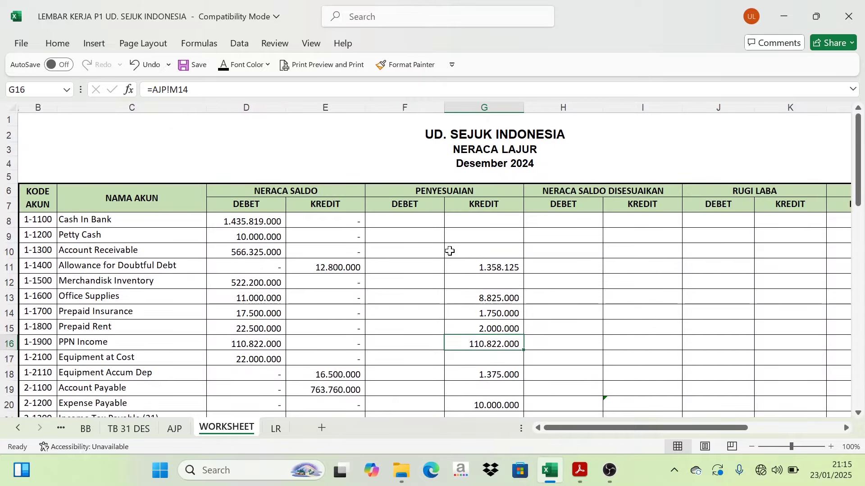
scroll(450, 251, "down", 1)
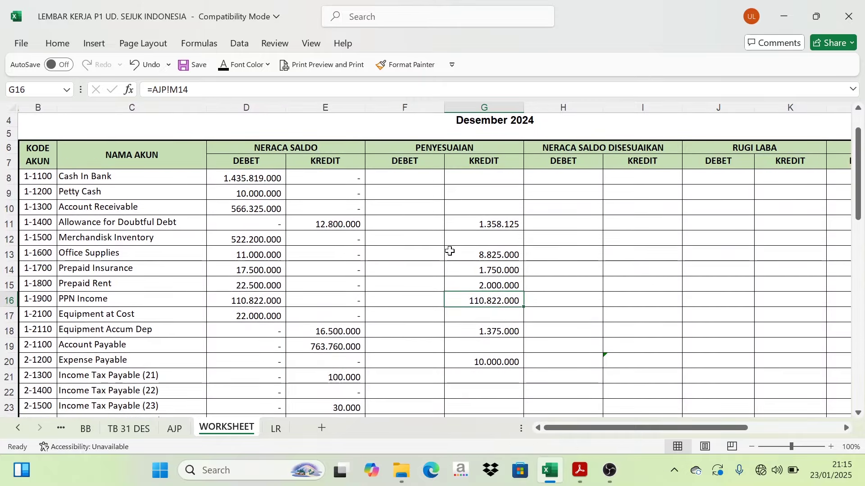
left_click(177, 430)
scroll(338, 217, "up", 1)
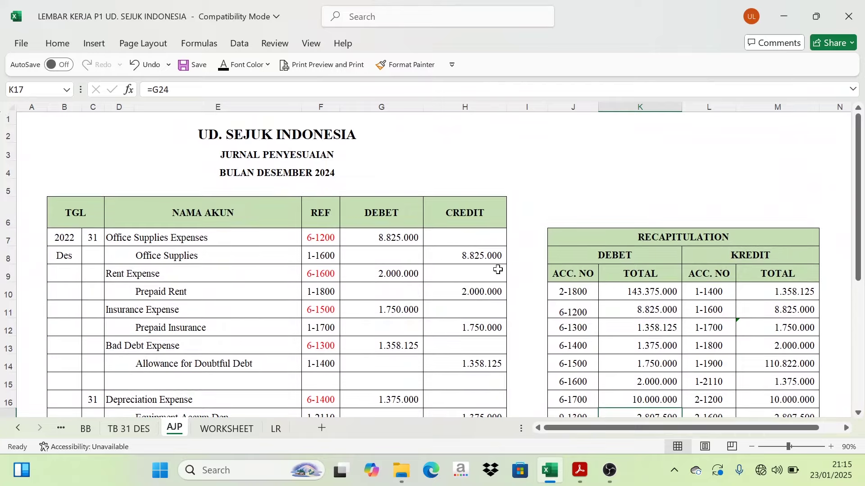
scroll(497, 270, "down", 3)
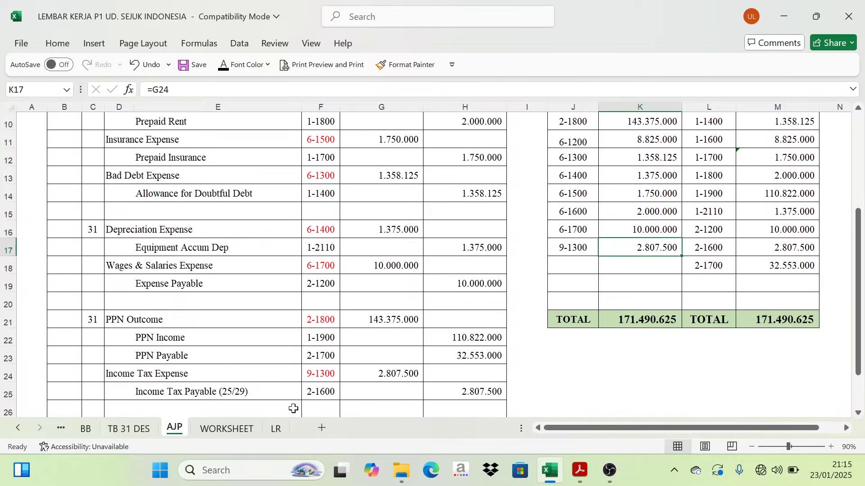
left_click(243, 431)
scroll(413, 174, "up", 1)
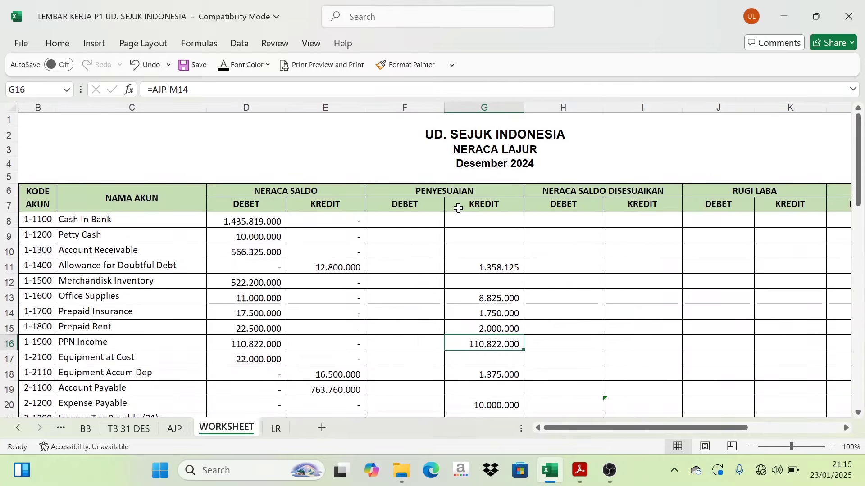
Apply the black font color to the PENYESUAIAN totals in F51:G51 and compare them with the recapitulation totals on the AJP sheet
scroll(448, 203, "down", 5)
scroll(448, 295, "down", 8)
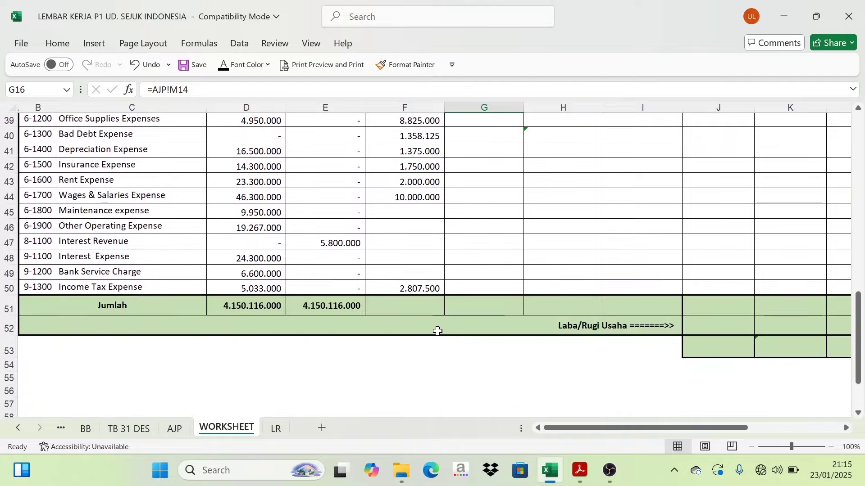
left_click_drag(413, 292, 469, 293)
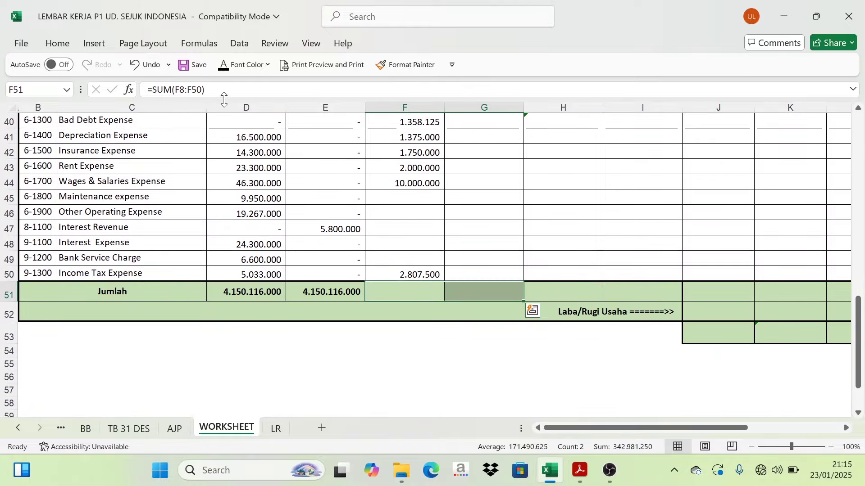
left_click(174, 428)
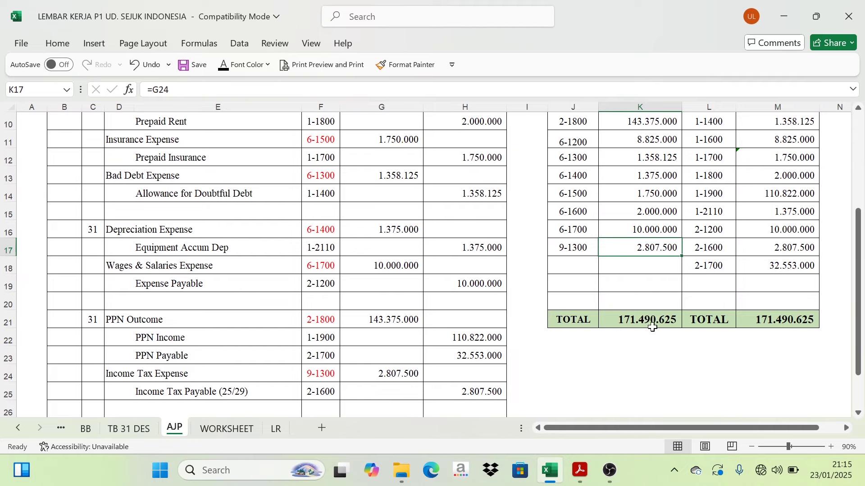
left_click(239, 430)
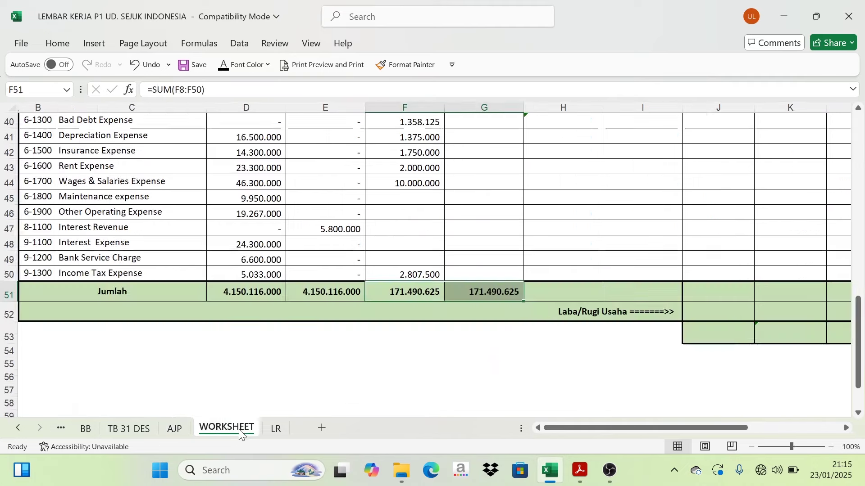
left_click(490, 296)
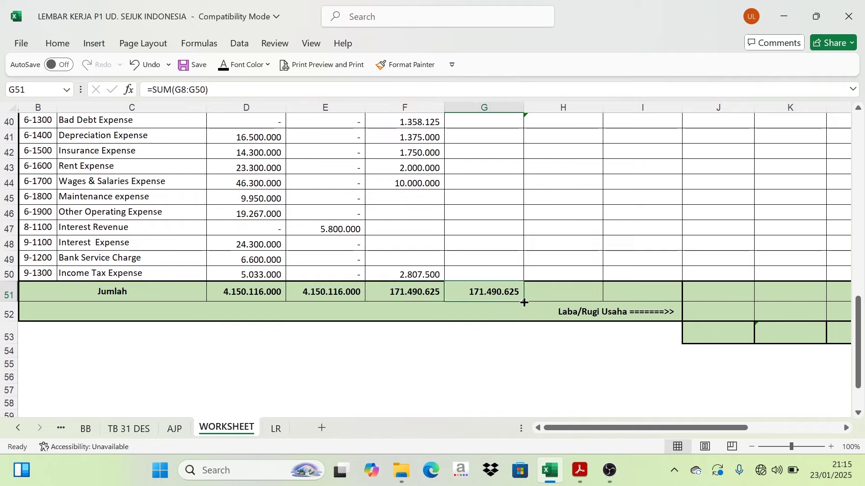
Examine the worksheet's column groups, comparing the NERACA SALDO and PENYESUAIAN headings that feed NERACA SALDO DISESUAIKAN
scroll(520, 302, "up", 13)
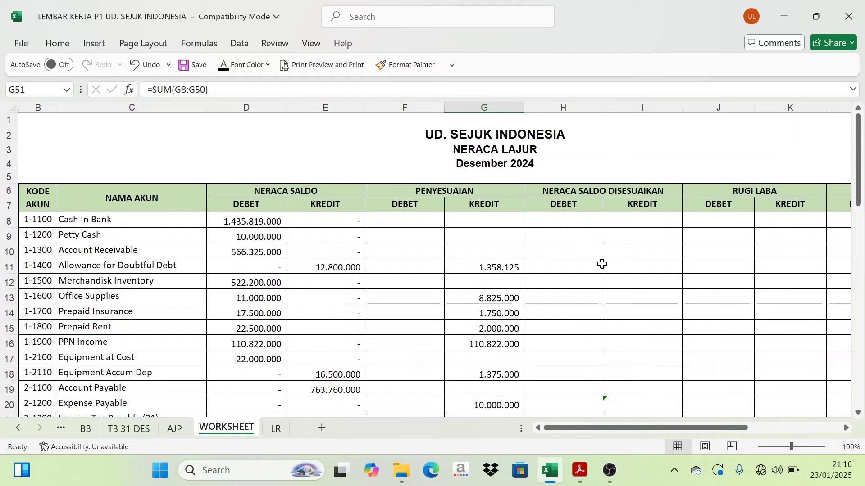
left_click_drag(693, 428, 753, 431)
left_click_drag(620, 426, 564, 430)
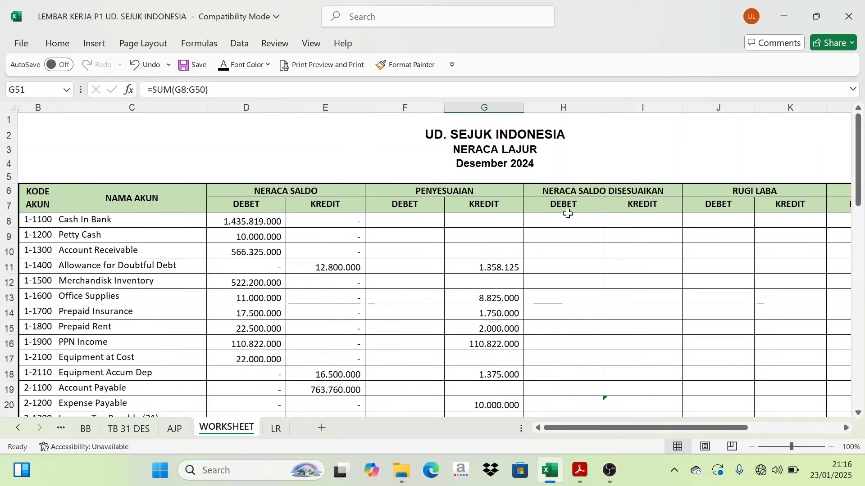
left_click(290, 194)
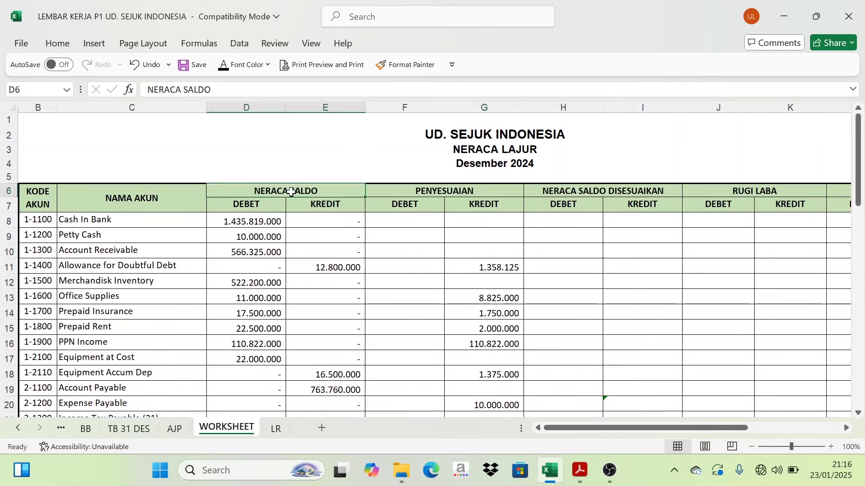
left_click(418, 189)
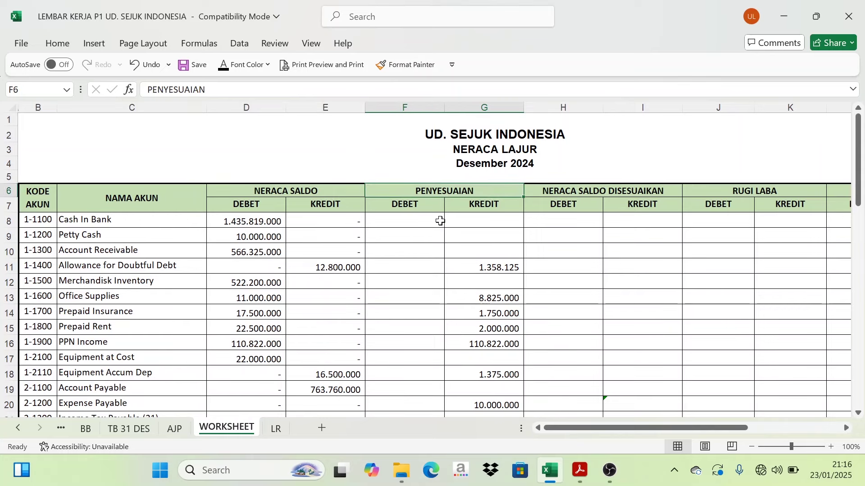
left_click(255, 203)
left_click(280, 193)
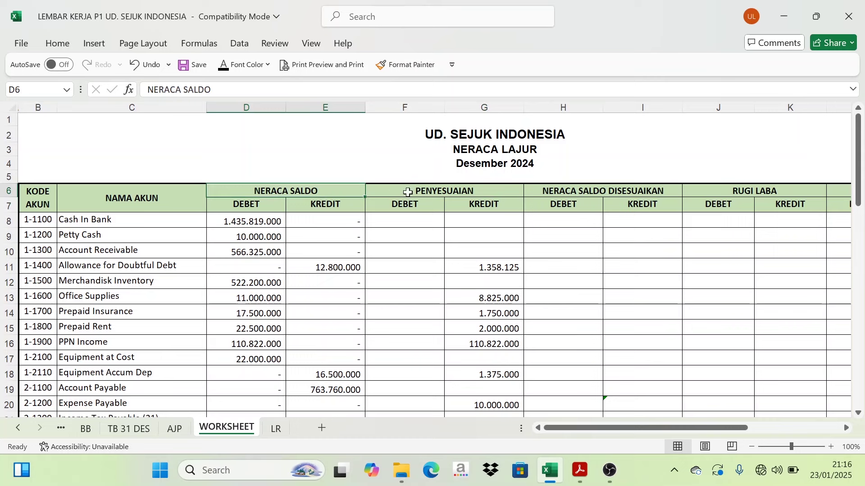
left_click(451, 191)
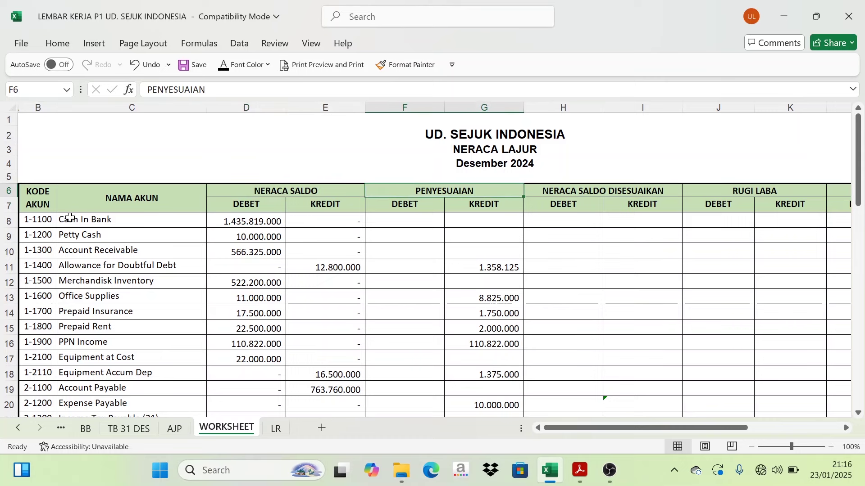
Check Cash In Bank for adjustments and fill its NERACA SALDO DISESUAIKAN debit in H8 with =D8
left_click(243, 223)
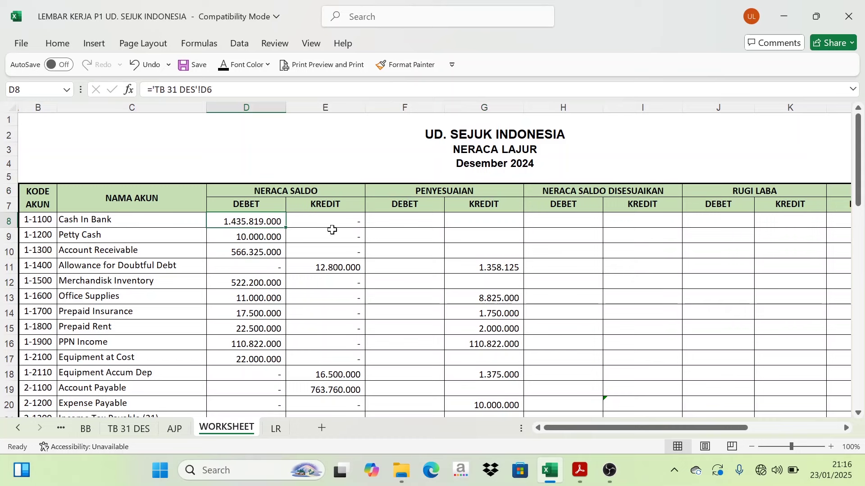
left_click_drag(421, 220, 454, 224)
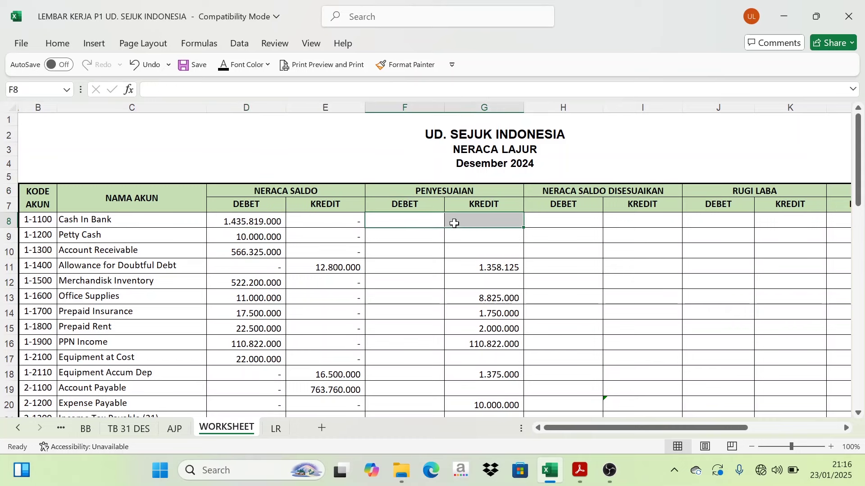
left_click(254, 225)
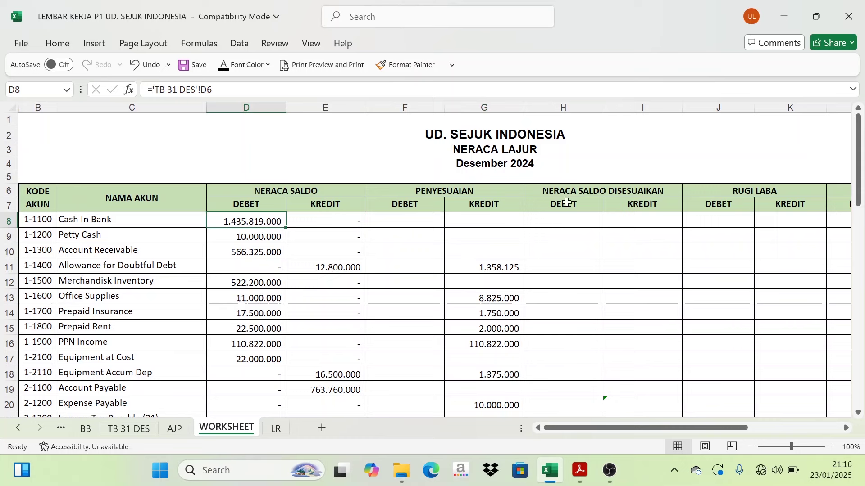
left_click(566, 224)
type("=D8")
key("ctrl+Return")
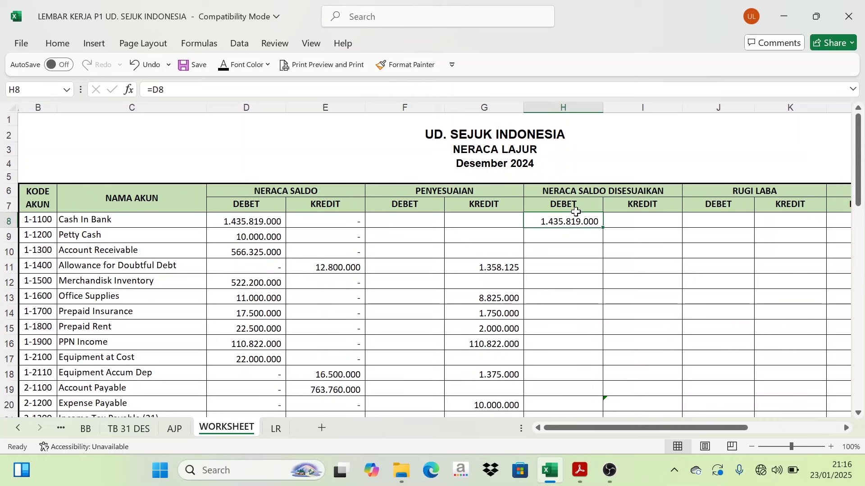
Apply the black font color to the adjusted debits of Petty Cash and Account Receivable in H9:H10, checking their PENYESUAIAN cells
left_click_drag(564, 234, 550, 247)
left_click(221, 66)
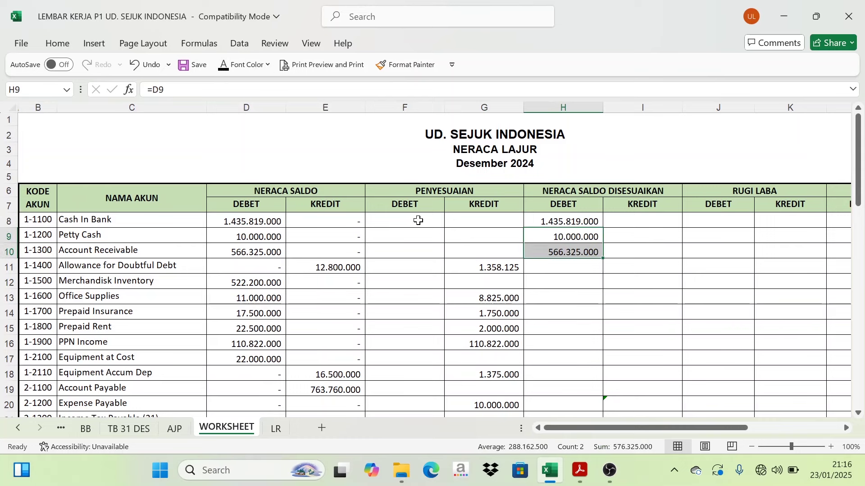
left_click_drag(417, 219, 467, 253)
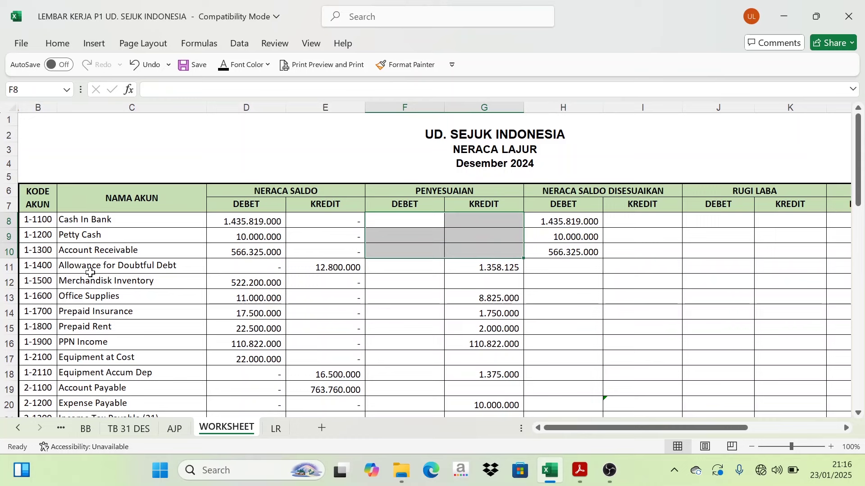
Compare Allowance for Doubtful Debt's credits in E11 and G11 and apply the black font color to their sum, =E11+G11, in I11
left_click(310, 272)
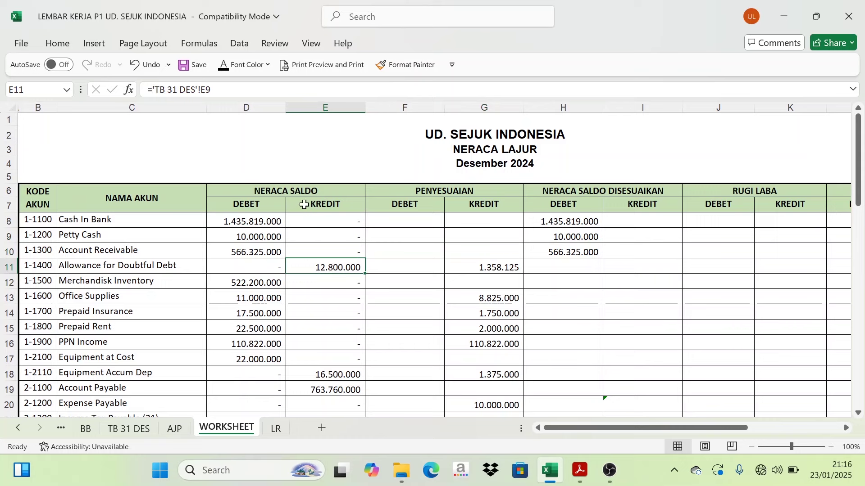
left_click(332, 205)
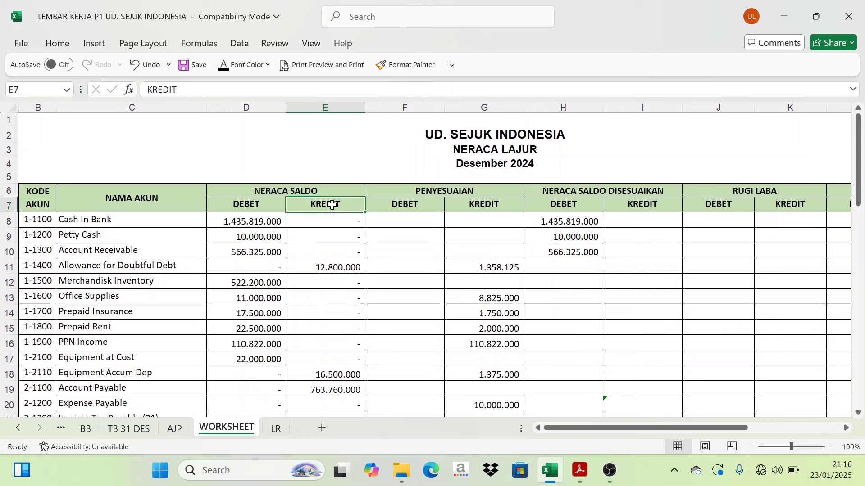
left_click(323, 266)
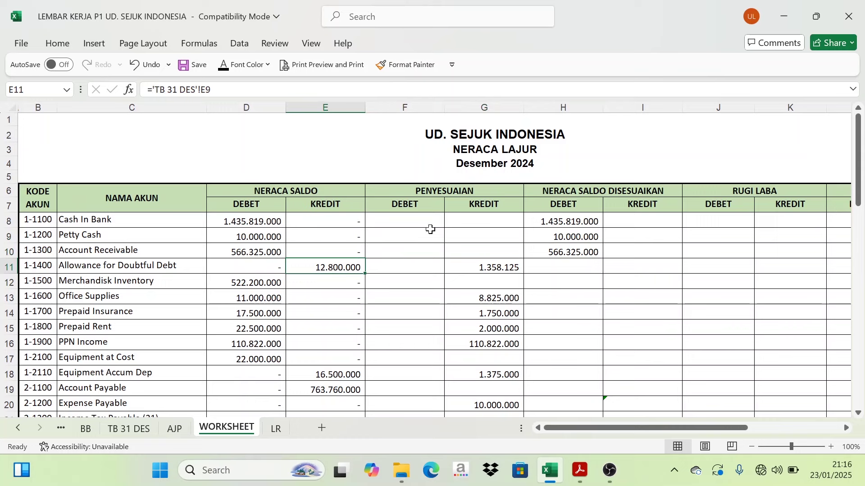
left_click(494, 207)
left_click(499, 268)
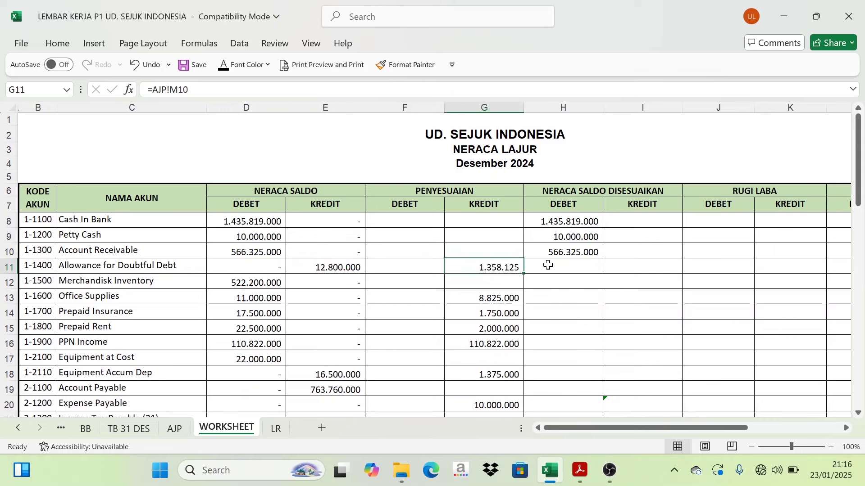
left_click(327, 270)
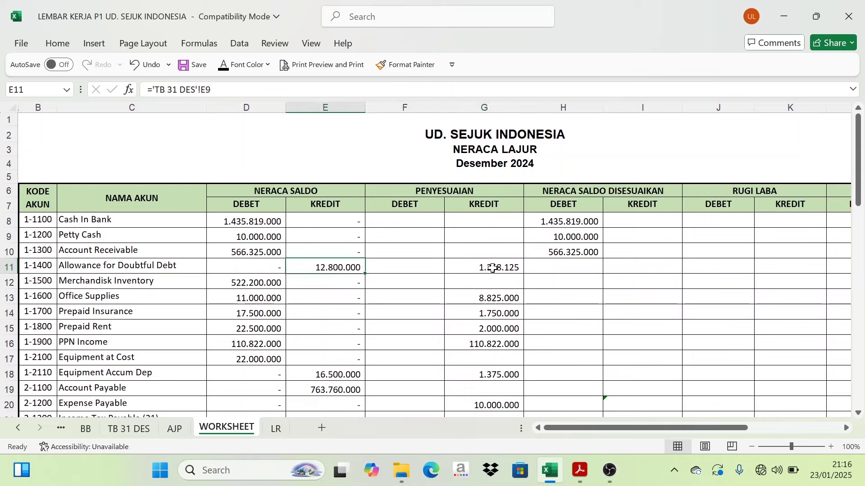
left_click(497, 268)
left_click(329, 272)
left_click(470, 271)
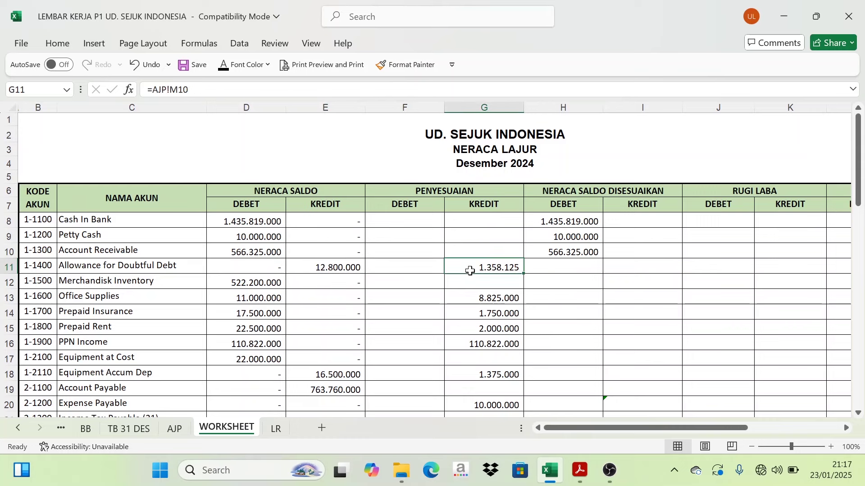
left_click_drag(334, 261, 473, 271)
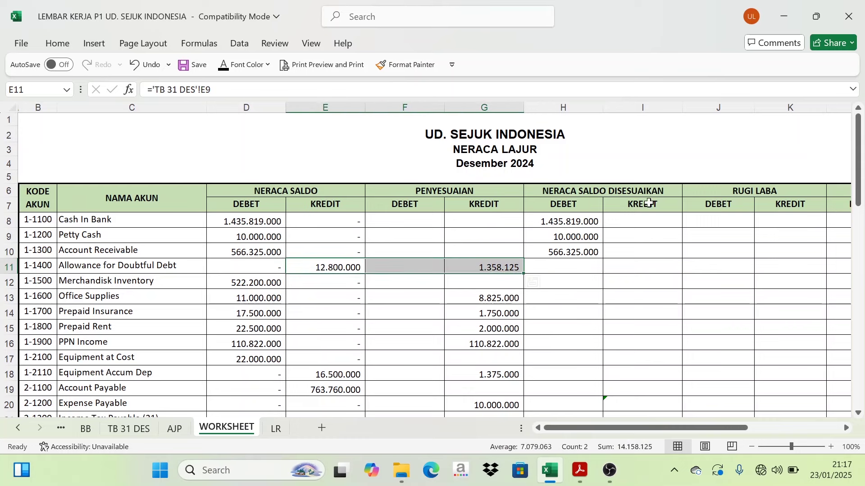
left_click(640, 263)
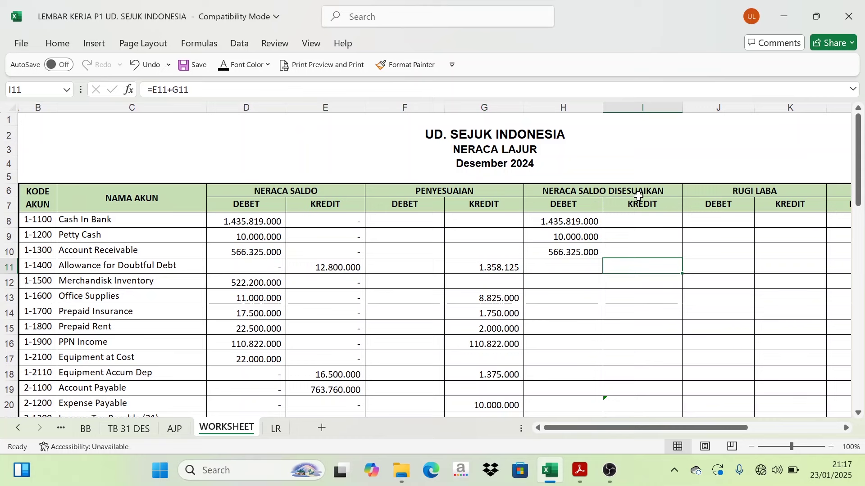
left_click(238, 64)
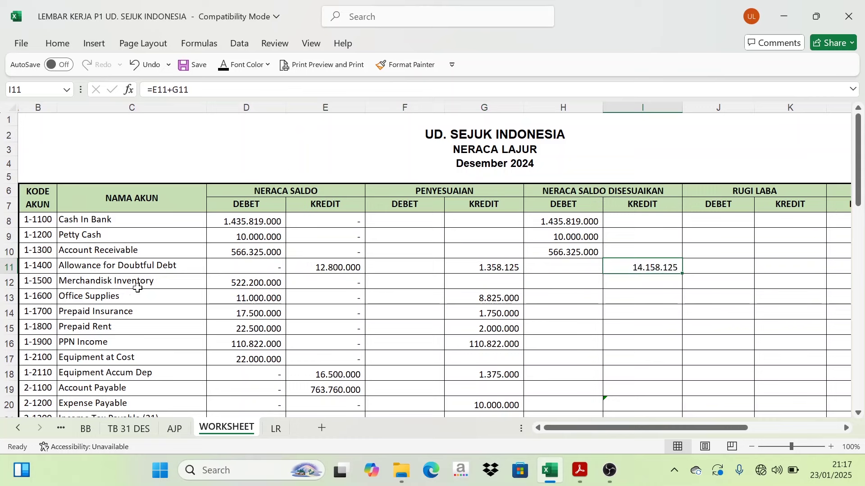
Check Merchandisk Inventory's NERACA SALDO debit and apply the black font color to its adjusted debit in H12
left_click(235, 283)
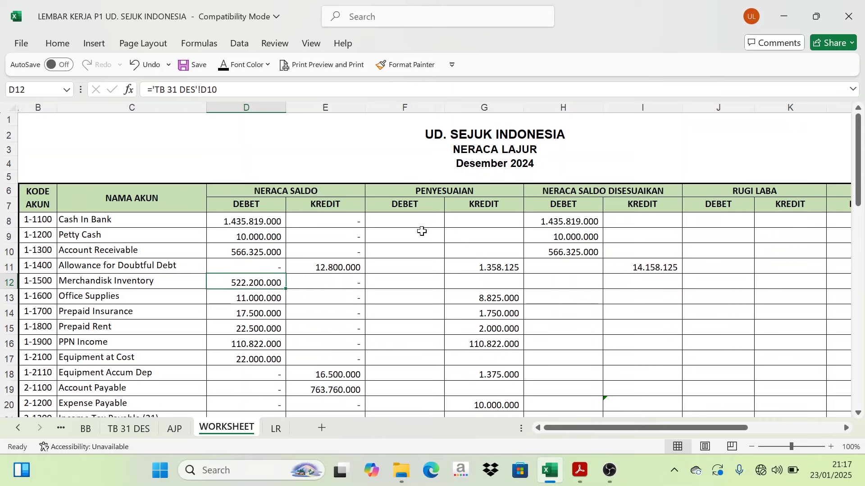
left_click(550, 287)
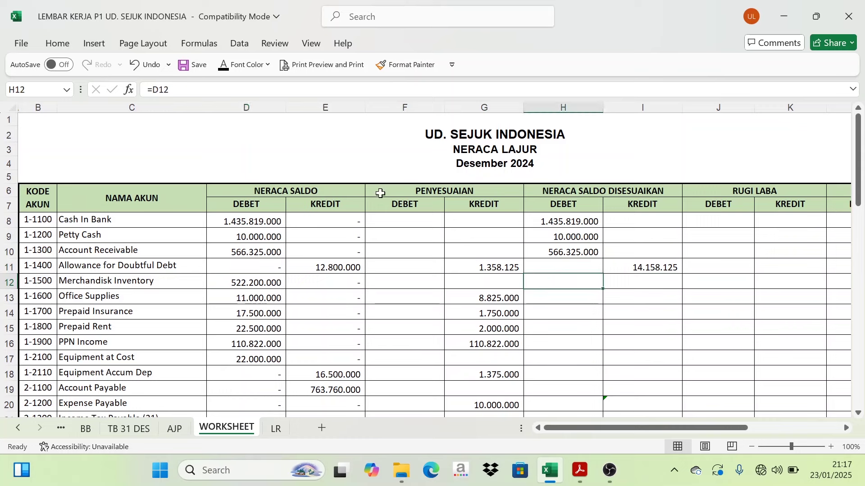
left_click(223, 65)
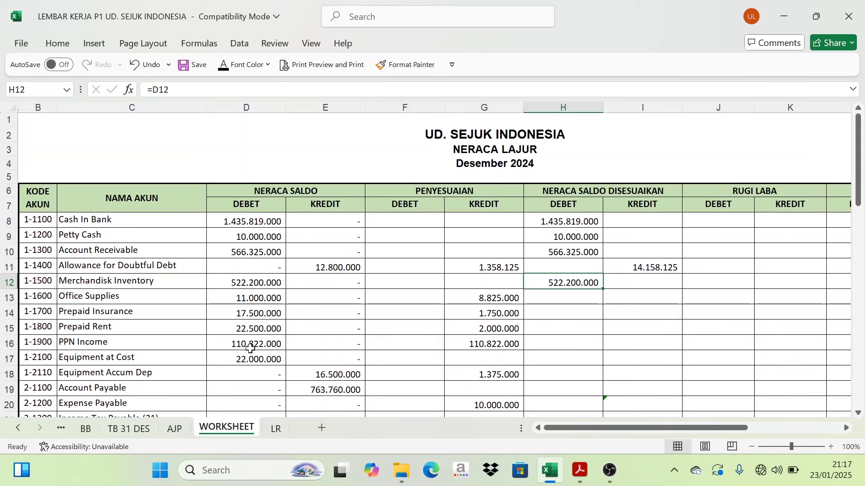
Compare Office Supplies' NERACA SALDO debit with its PENYESUAIAN credit and apply the black font color to the difference, =D13-G13, in H13
left_click_drag(265, 287, 477, 342)
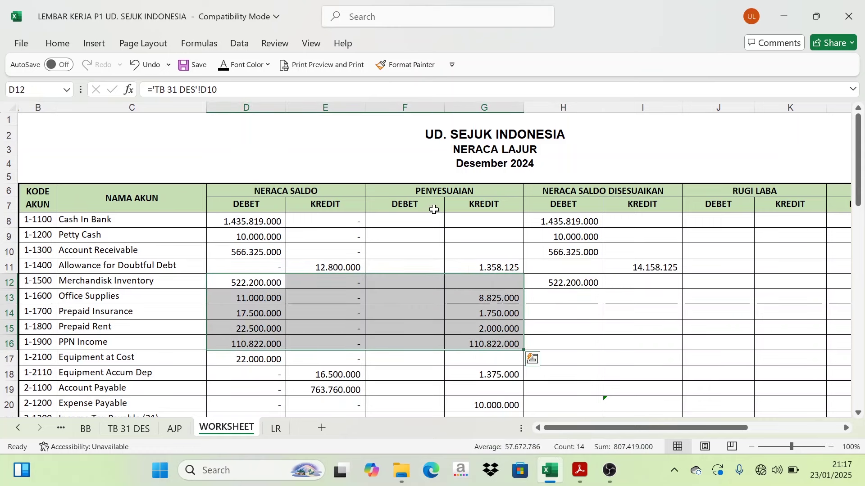
left_click(483, 298)
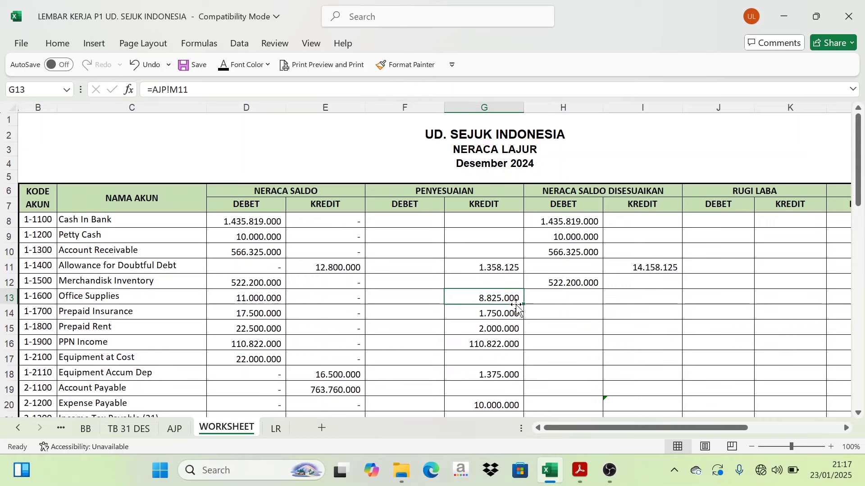
left_click(255, 299)
left_click(285, 192)
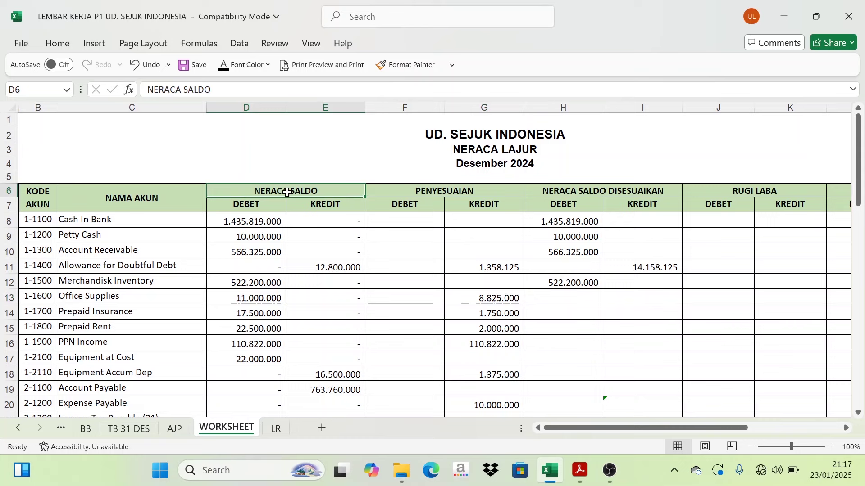
left_click(449, 196)
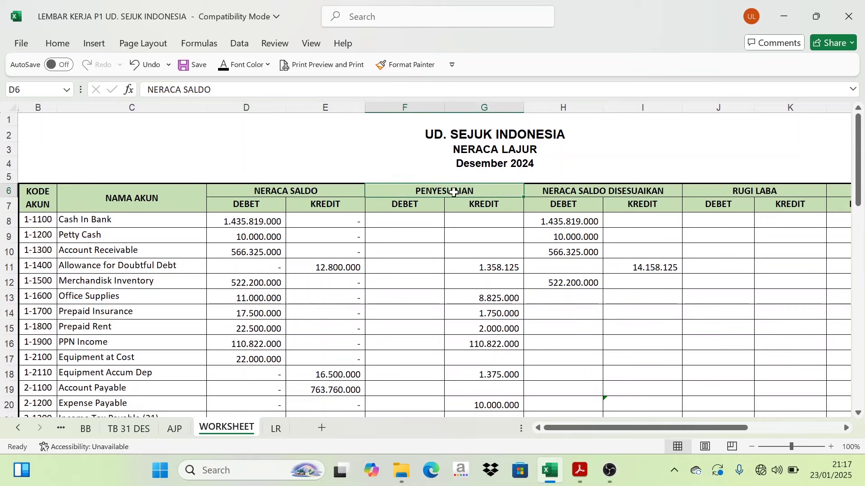
left_click(482, 299)
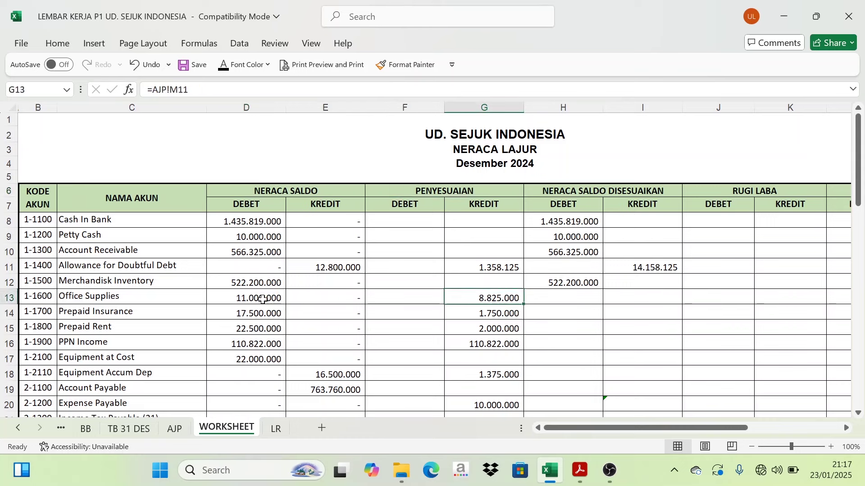
left_click(262, 299)
left_click(488, 298)
left_click(249, 302)
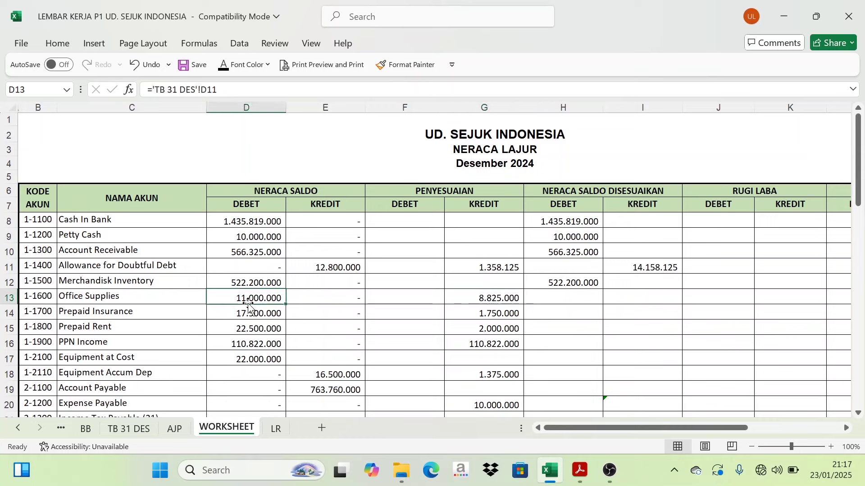
left_click(552, 299)
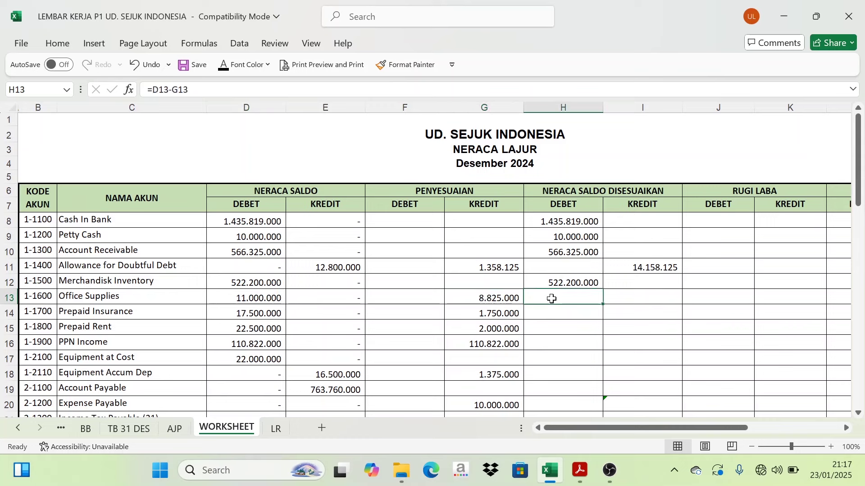
left_click(223, 64)
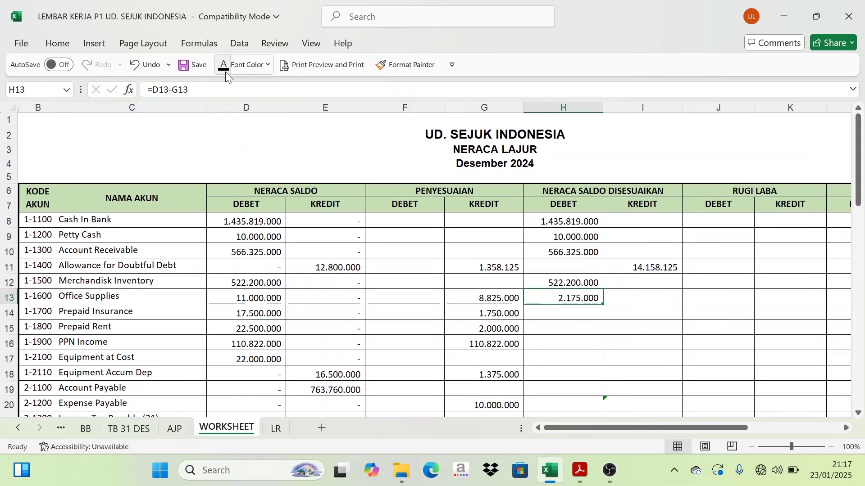
Compare Prepaid Insurance's debit in D14 with its adjustment credit in G14 and apply the black font color to =D14-G14 in H14
left_click(262, 315)
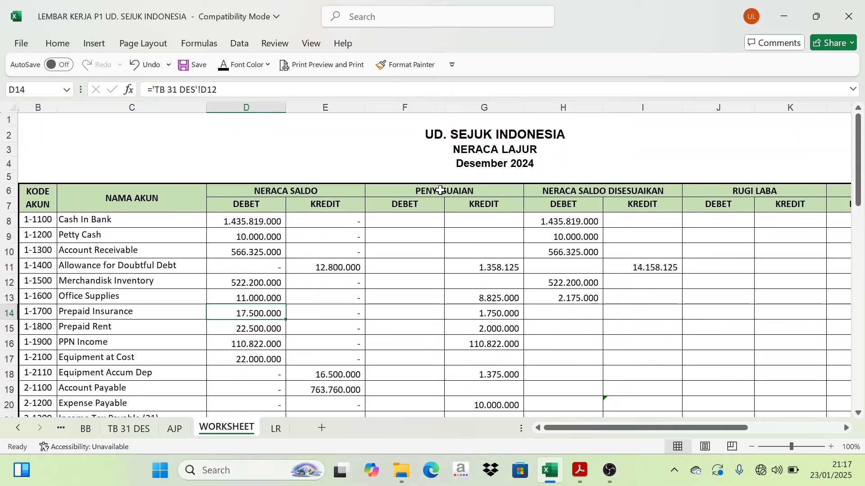
left_click(497, 315)
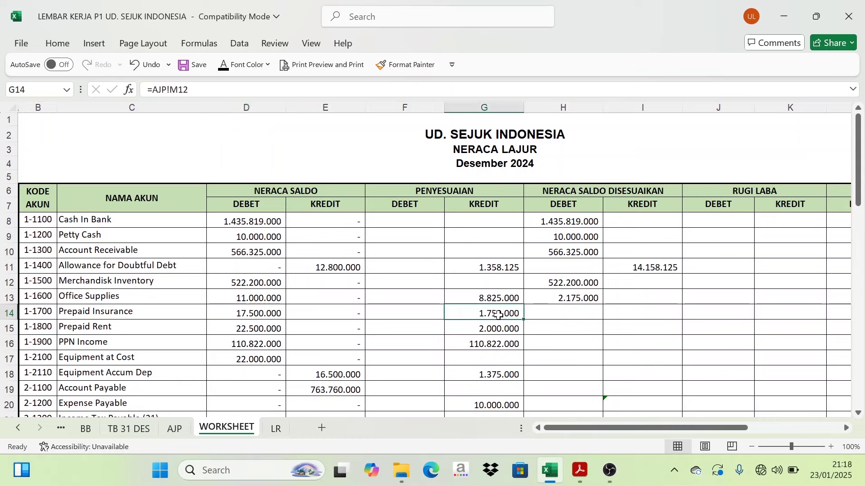
left_click(263, 317)
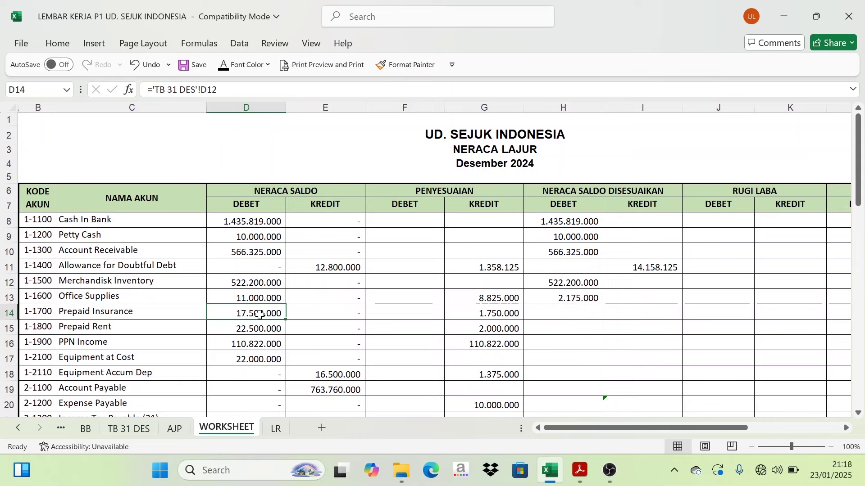
left_click(472, 310)
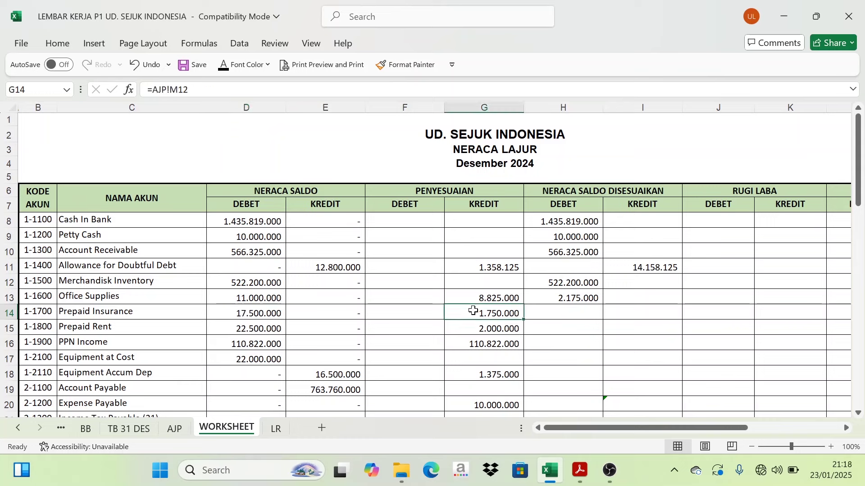
left_click(257, 314)
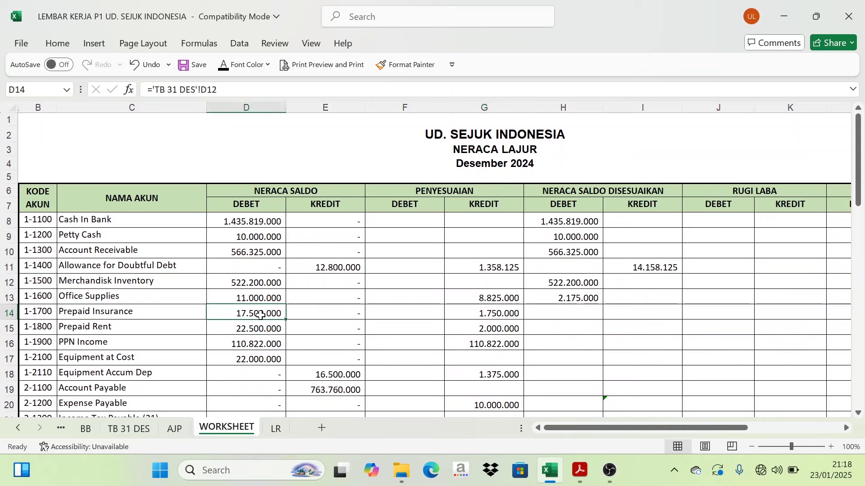
left_click(492, 317)
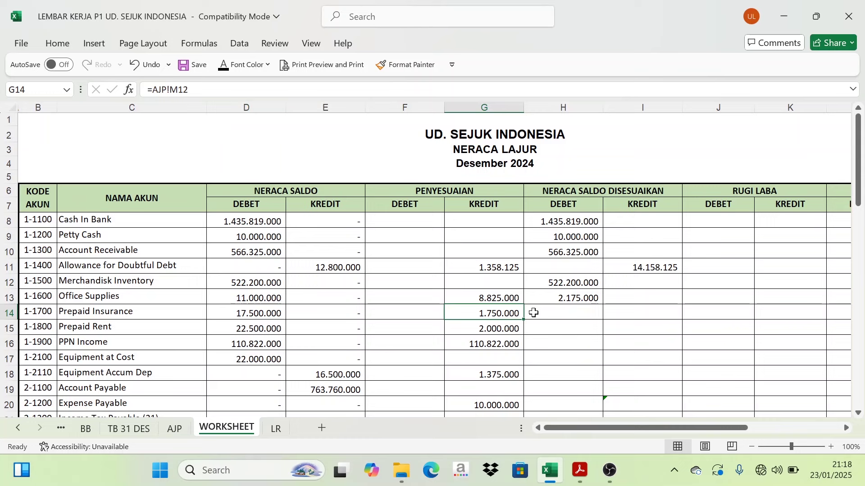
left_click(572, 314)
key("ctrl+d")
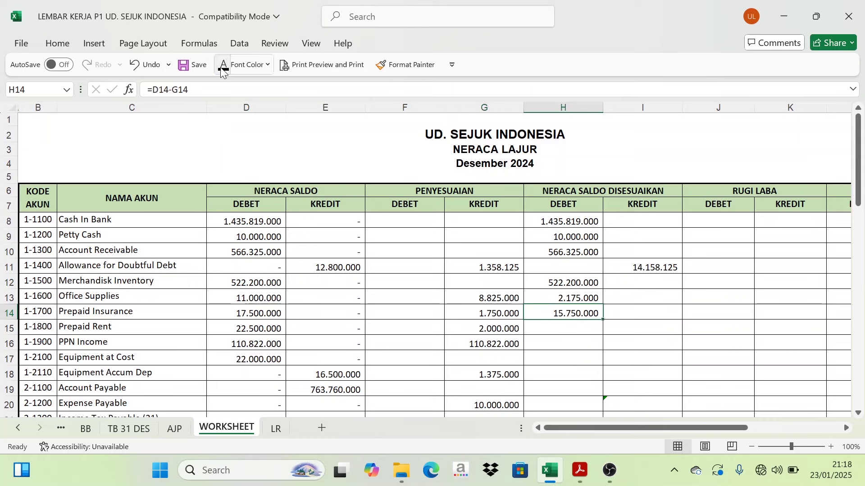
Check Prepaid Rent's debit in D15 and adjustment credit in G15, and apply the black font color to =D15-G15 in H15
left_click(259, 316)
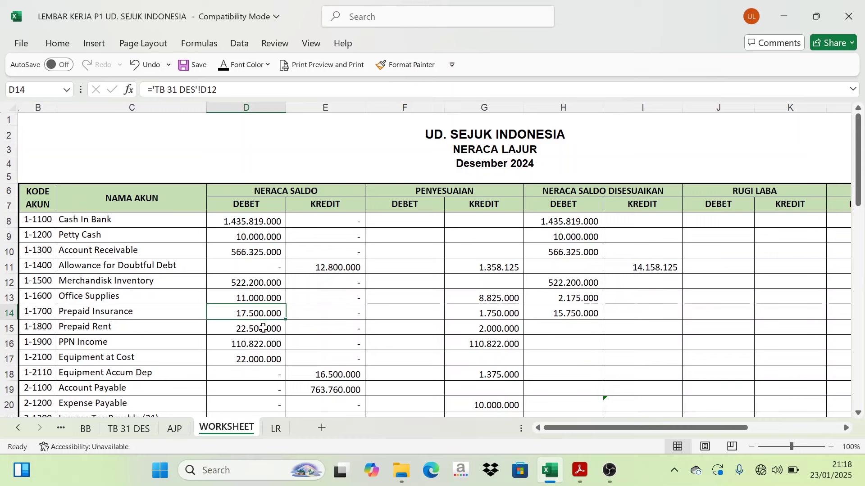
left_click(483, 333)
left_click(268, 330)
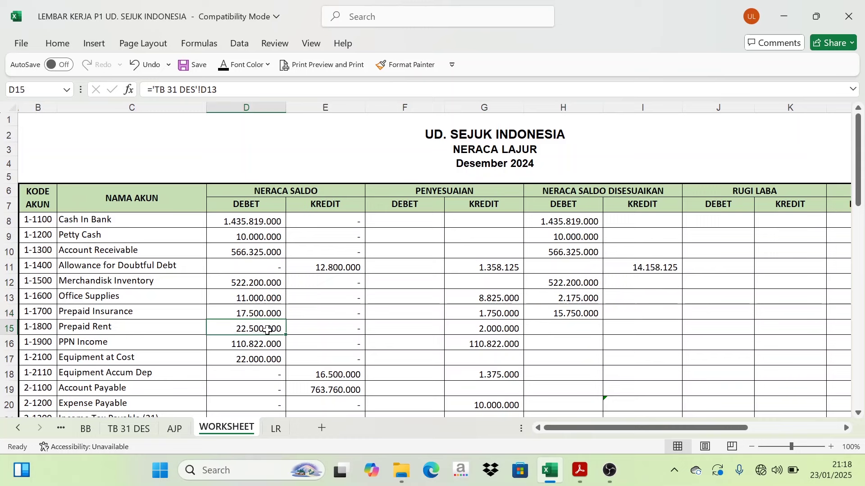
left_click(495, 327)
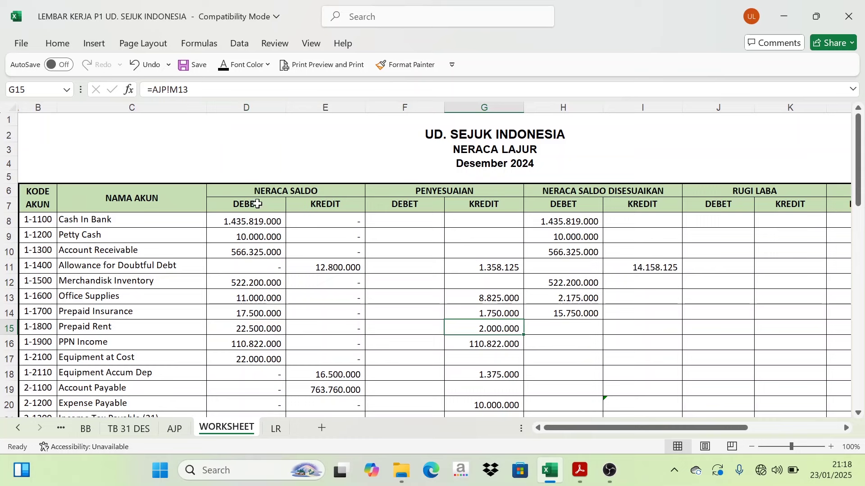
left_click(559, 331)
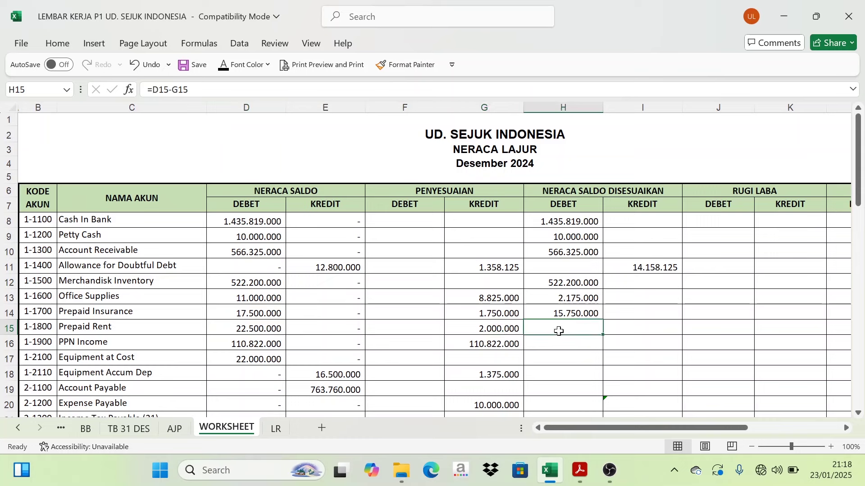
left_click(224, 72)
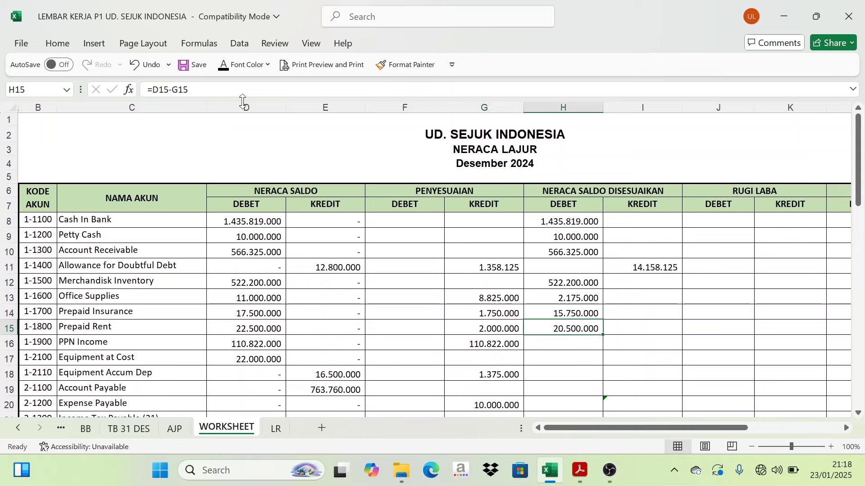
Compare PPN Income's debit in D16 with its adjustment credit in G16, applying the black font color to =D16-G16 in H16
left_click(260, 347)
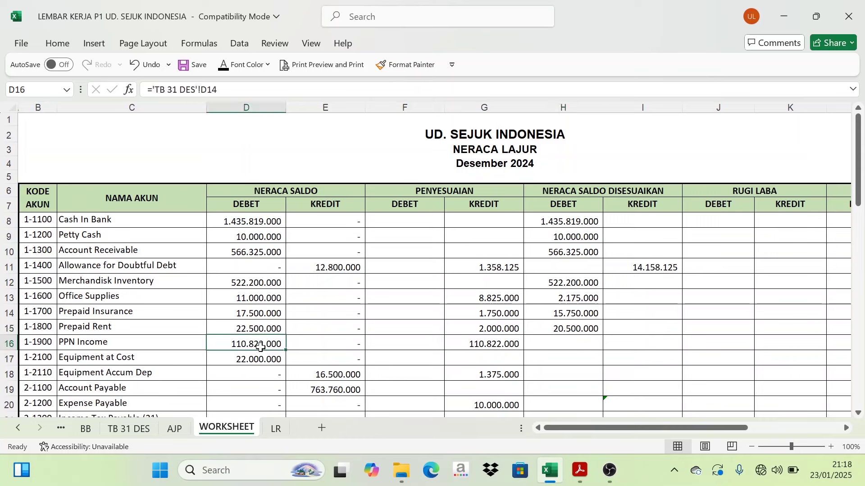
left_click(461, 193)
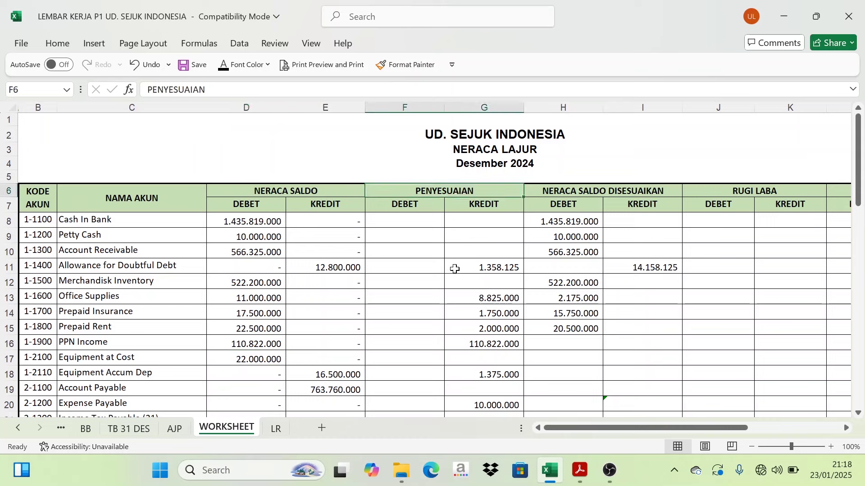
left_click(489, 344)
left_click(260, 344)
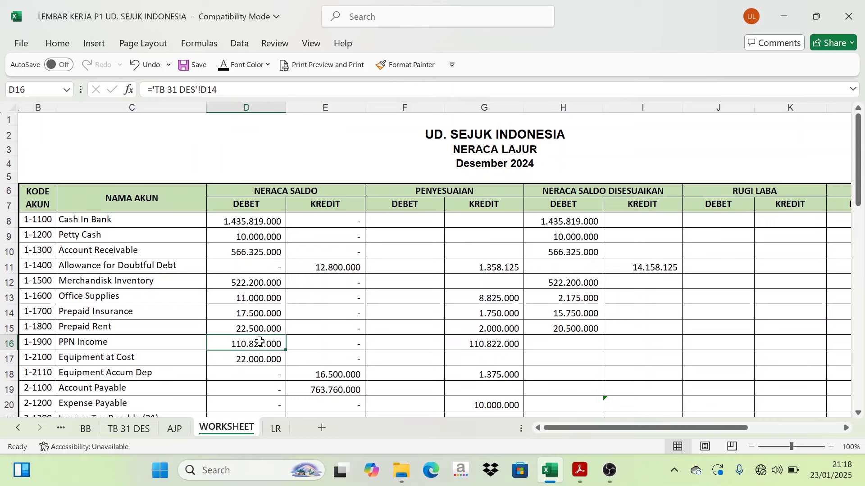
left_click(491, 344)
left_click(249, 348)
left_click(557, 345)
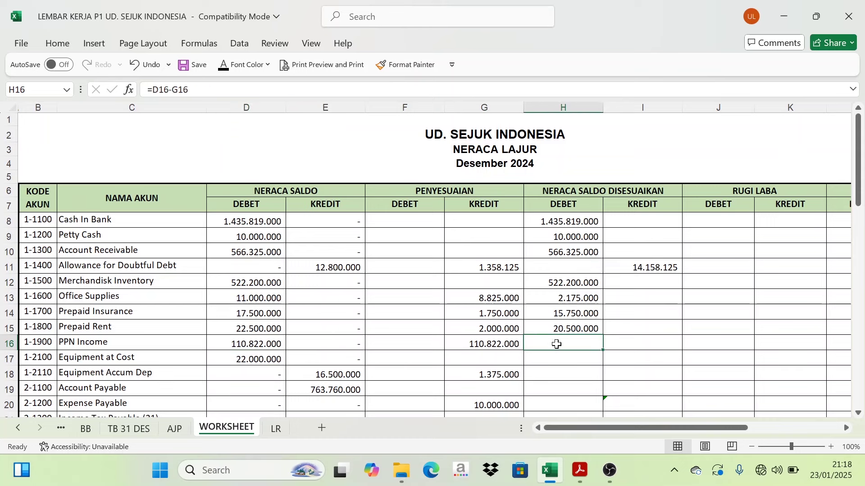
left_click(223, 66)
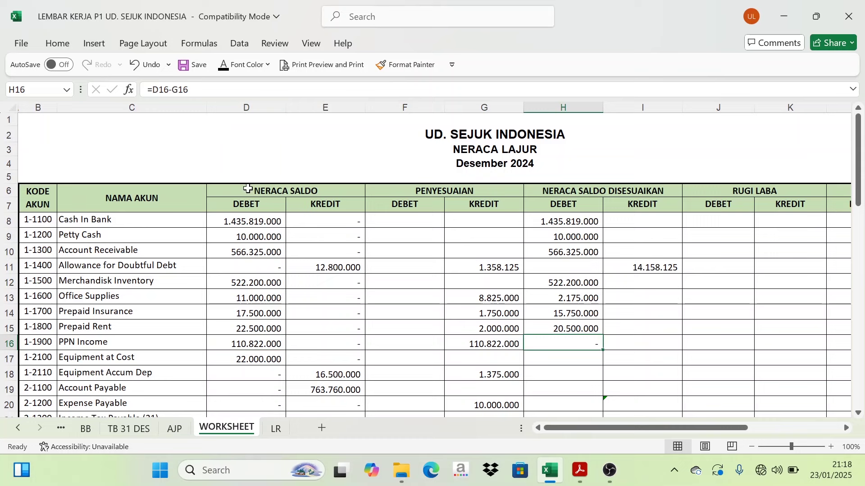
left_click(260, 346)
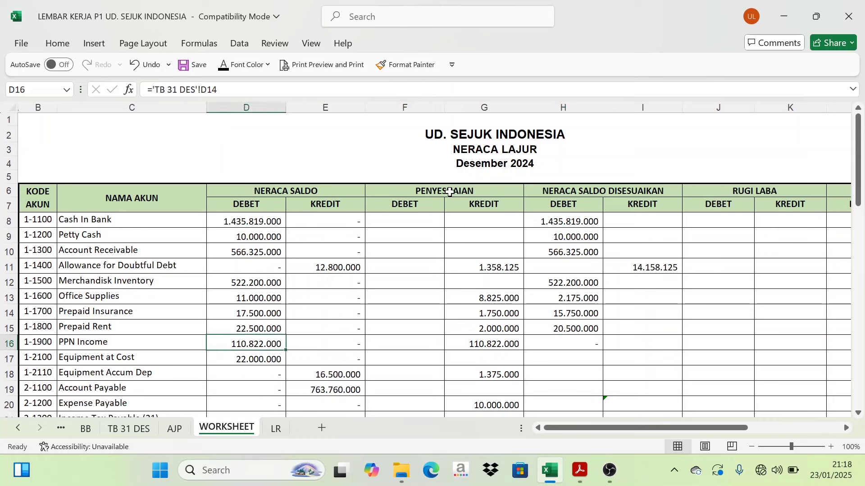
left_click(500, 345)
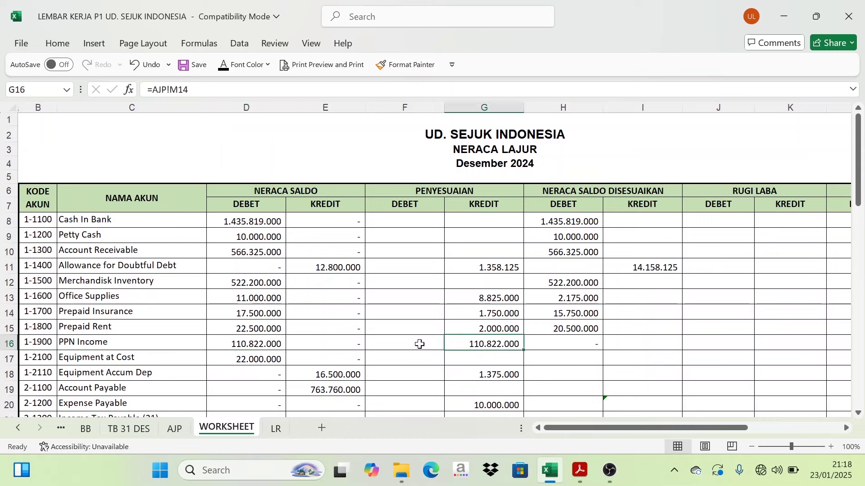
left_click(253, 343)
left_click(475, 346)
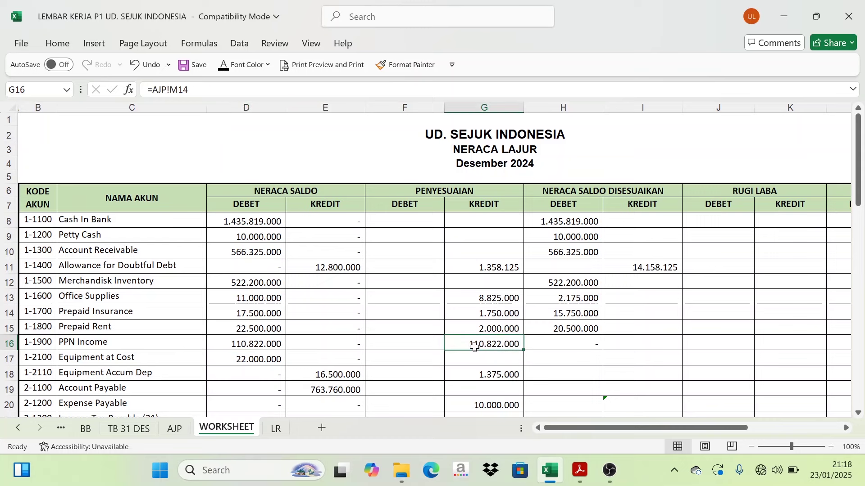
left_click(591, 346)
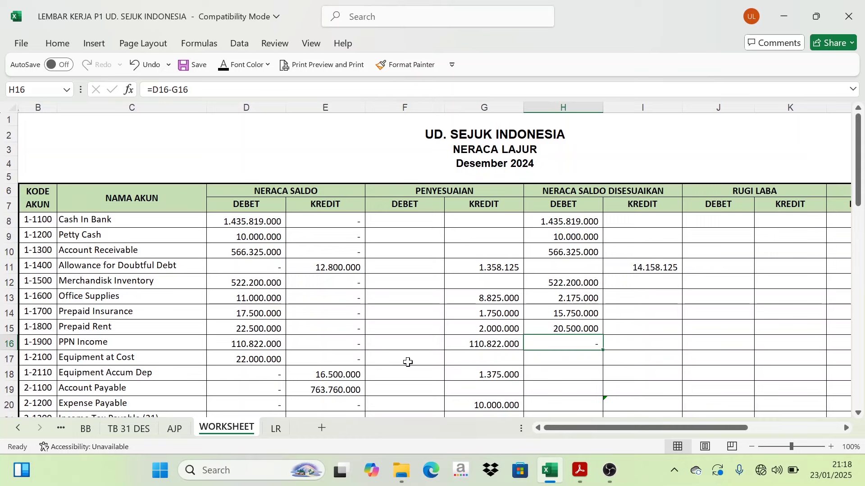
Check Equipment at Cost's PENYESUAIAN cells and NERACA SALDO debit, and show its adjusted debit, =D17, in H17 in the black font color
left_click_drag(408, 363, 459, 361)
left_click(241, 359)
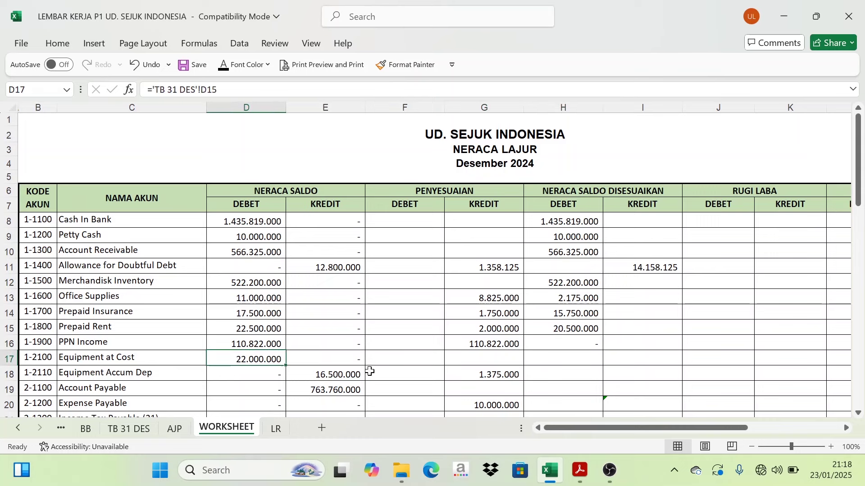
left_click(546, 368)
left_click(535, 353)
type("=D17")
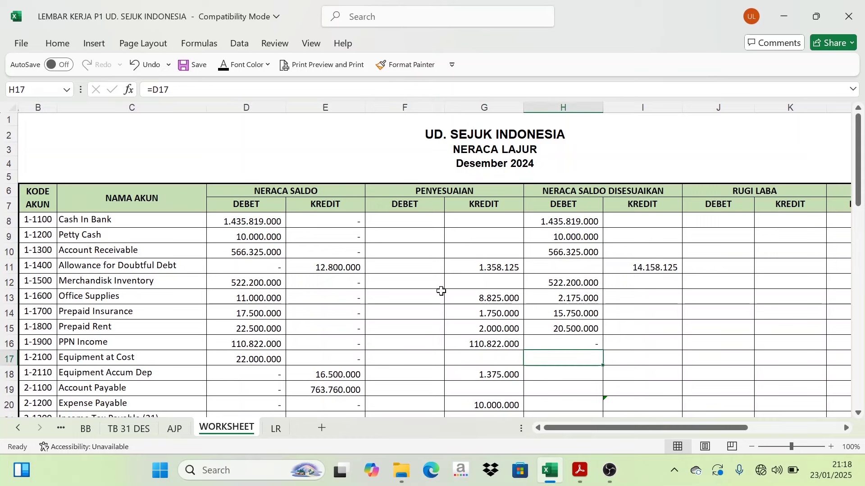
key("ctrl+Return")
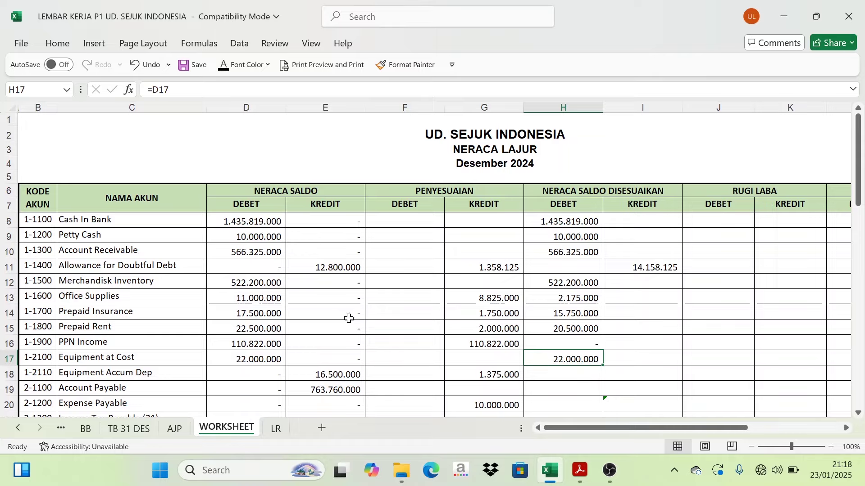
Look over the remaining accounts from Equipment Accum Dep down to Income Tax Expense and the Jumlah row
scroll(349, 318, "down", 2)
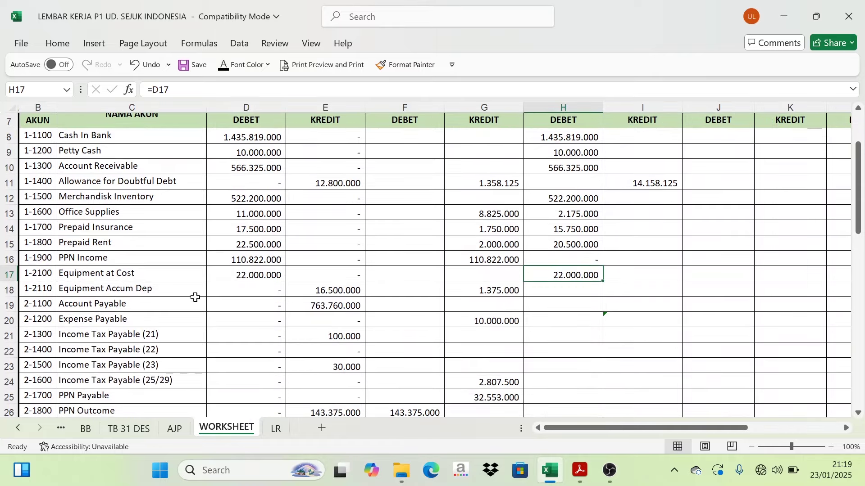
scroll(525, 316, "down", 9)
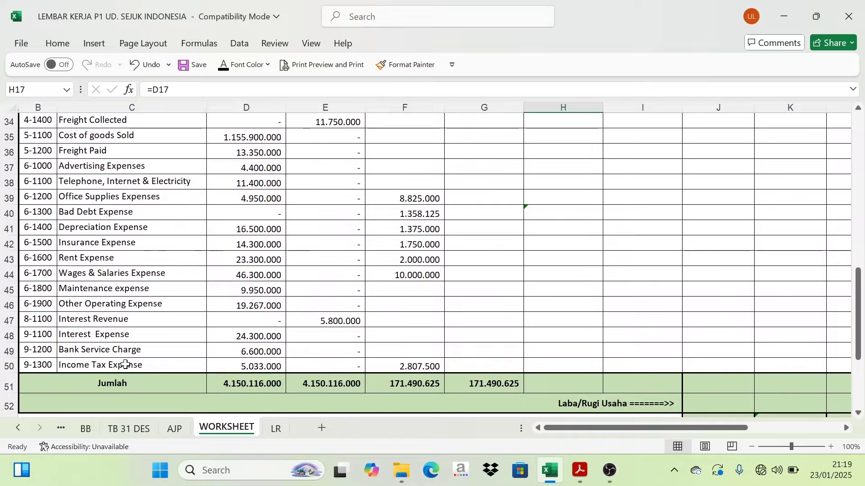
scroll(455, 350, "up", 9)
scroll(463, 319, "down", 2)
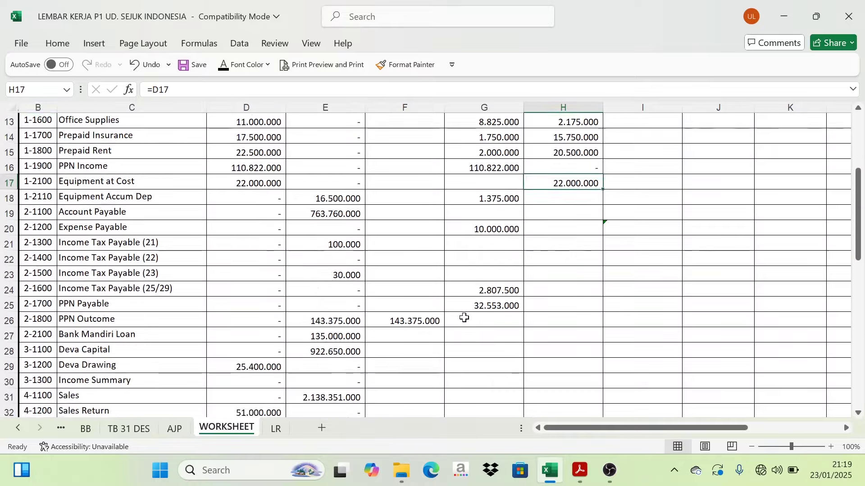
Apply the black font color to the adjusted debit and credit balances in H17:I50
scroll(464, 318, "up", 2)
left_click_drag(573, 277, 627, 324)
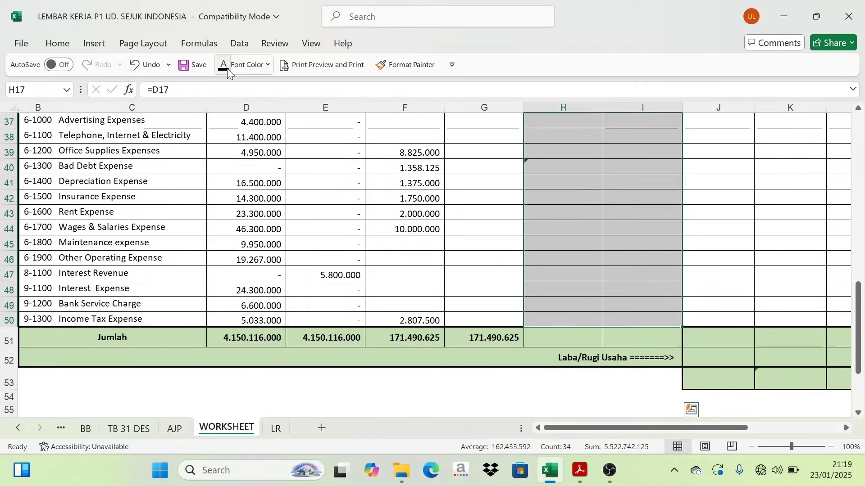
scroll(566, 259, "up", 10)
left_click(560, 264)
scroll(560, 263, "up", 3)
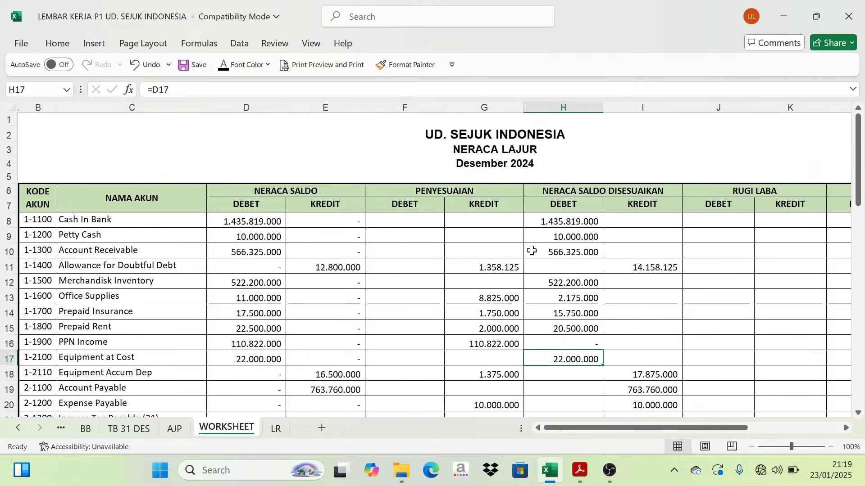
Check the NERACA SALDO and PENYESUAIAN headings and apply the black font color to the NERACA SALDO DISESUAIKAN totals in H51:I51
left_click(286, 191)
left_click(405, 203)
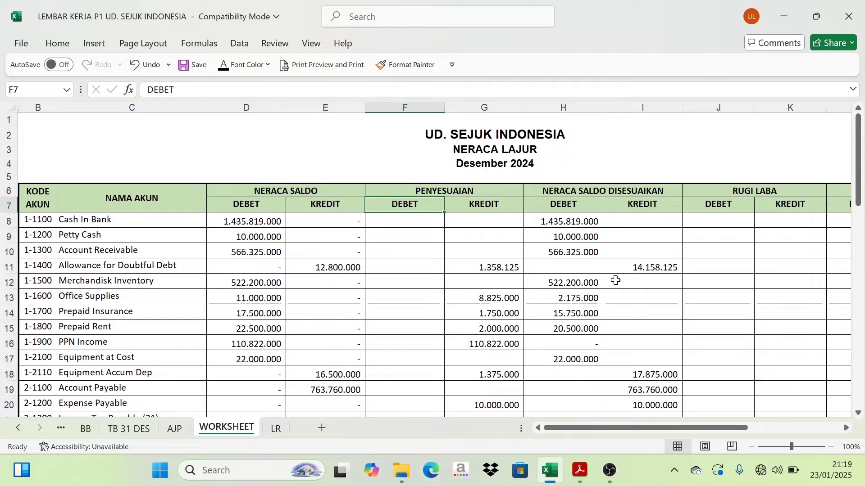
scroll(626, 292, "down", 3)
scroll(636, 301, "down", 9)
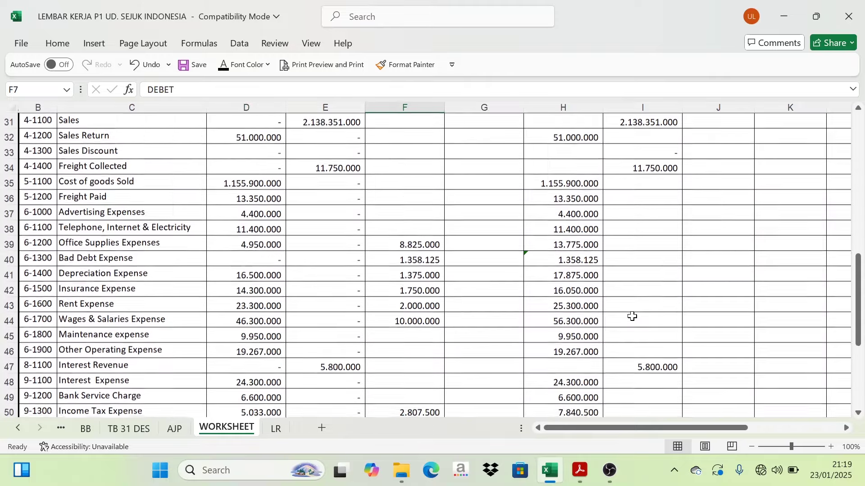
left_click_drag(568, 339, 625, 339)
left_click(224, 71)
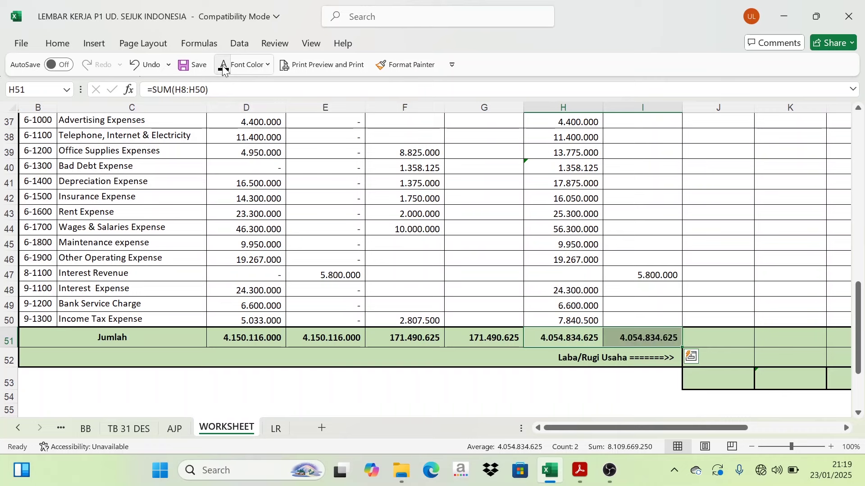
Compare the NERACA SALDO DISESUAIKAN debit total in H51 with the credit total in I51
left_click(569, 342)
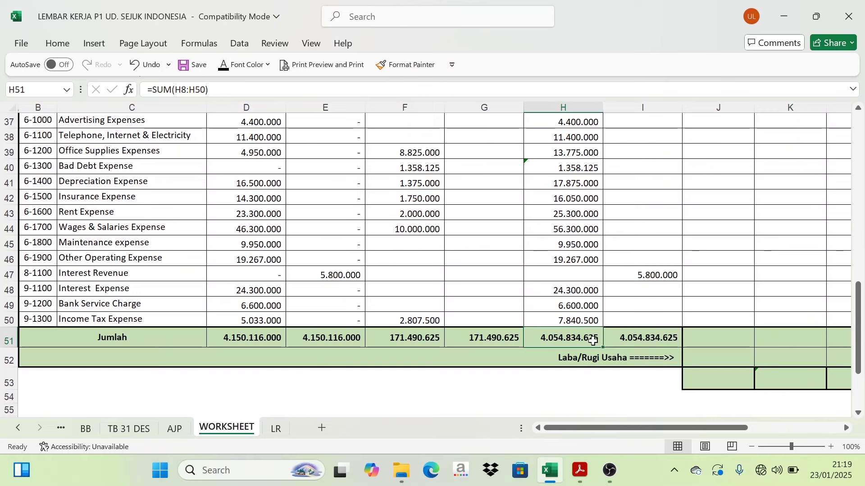
left_click(623, 336)
left_click(581, 339)
left_click(651, 340)
left_click(586, 338)
left_click(637, 339)
left_click(599, 338)
left_click(612, 339)
scroll(613, 339, "up", 5)
scroll(614, 339, "up", 7)
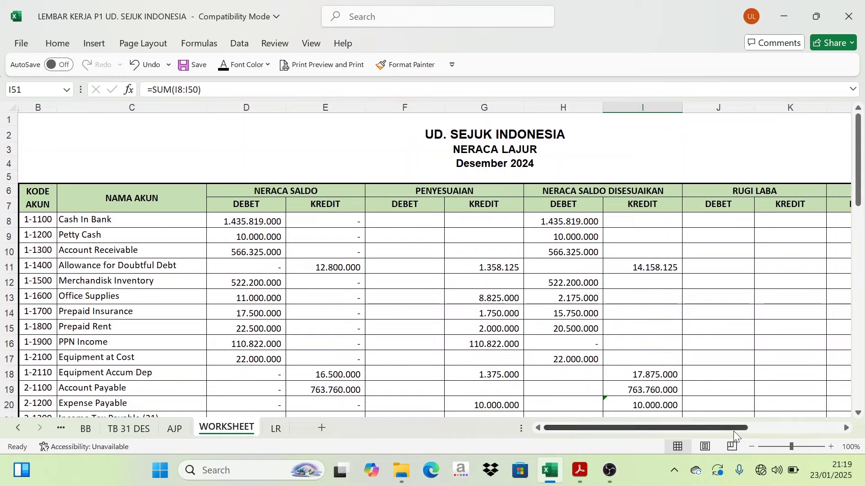
Examine the RUGI LABA and NERACA column headings alongside the NERACA SALDO DISESUAIKAN heading
left_click_drag(734, 427, 790, 421)
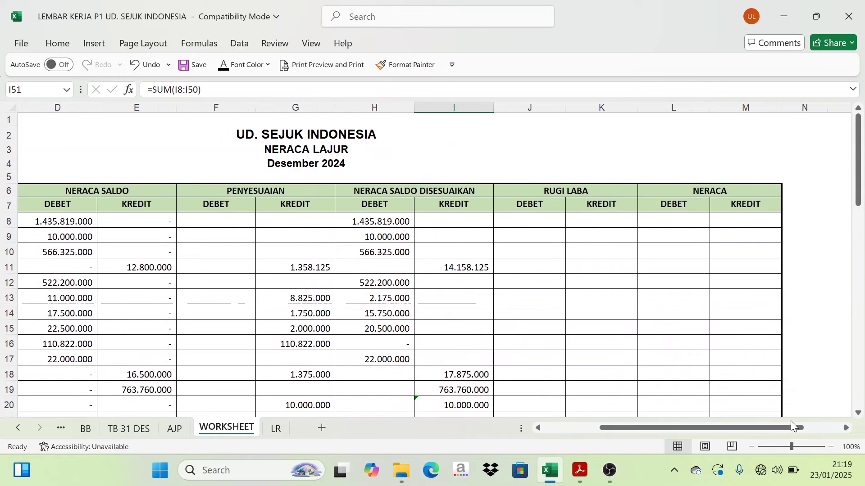
left_click(548, 201)
left_click(700, 191)
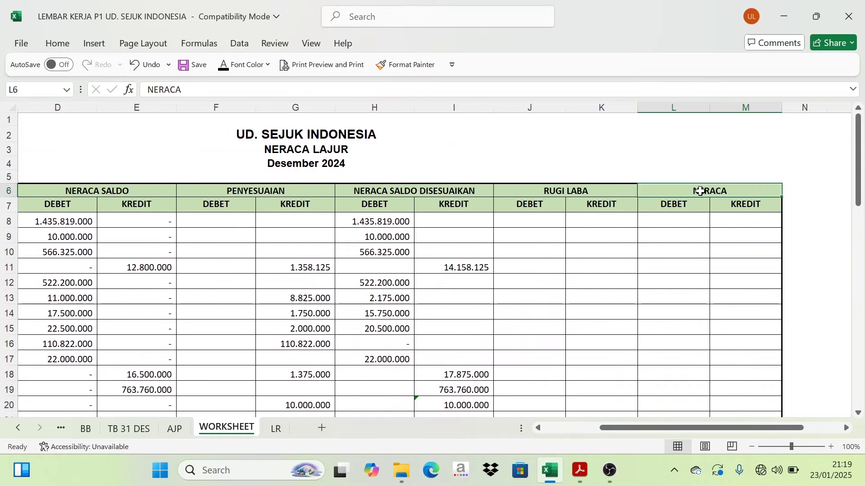
left_click(581, 191)
left_click(704, 191)
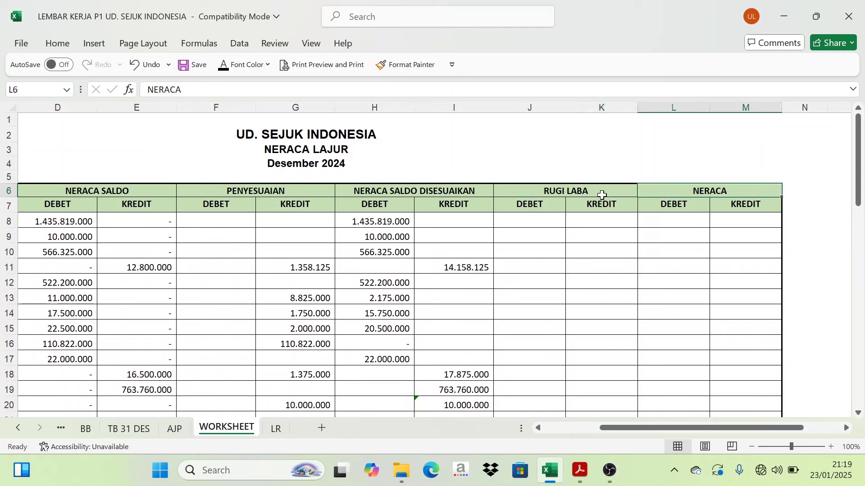
left_click(586, 193)
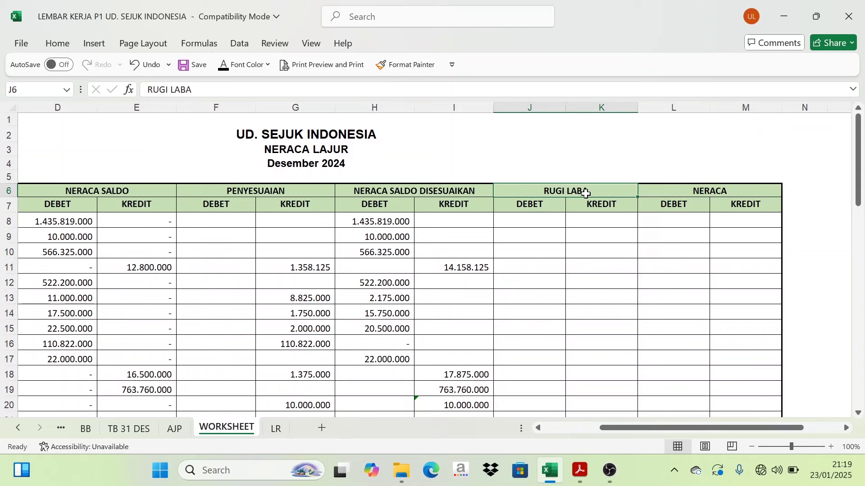
left_click(705, 203)
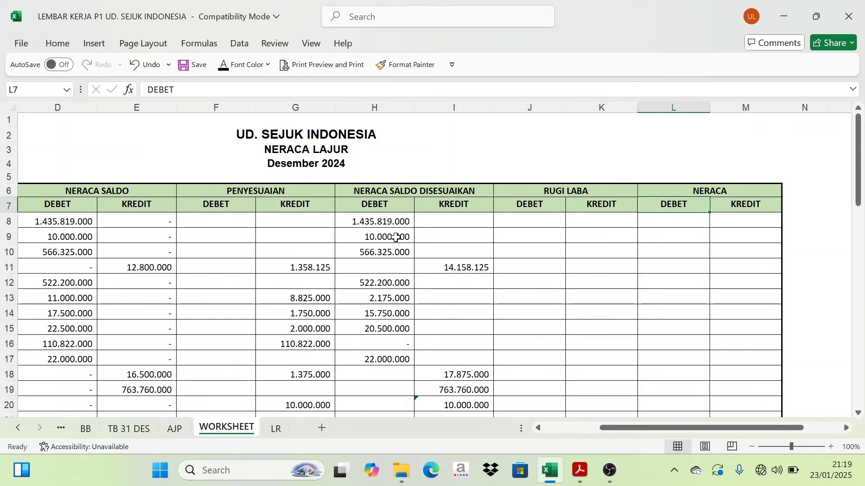
left_click(389, 191)
Color all NERACA SALDO DISESUAIKAN amounts in H8:I50 red
left_click_drag(374, 221, 452, 331)
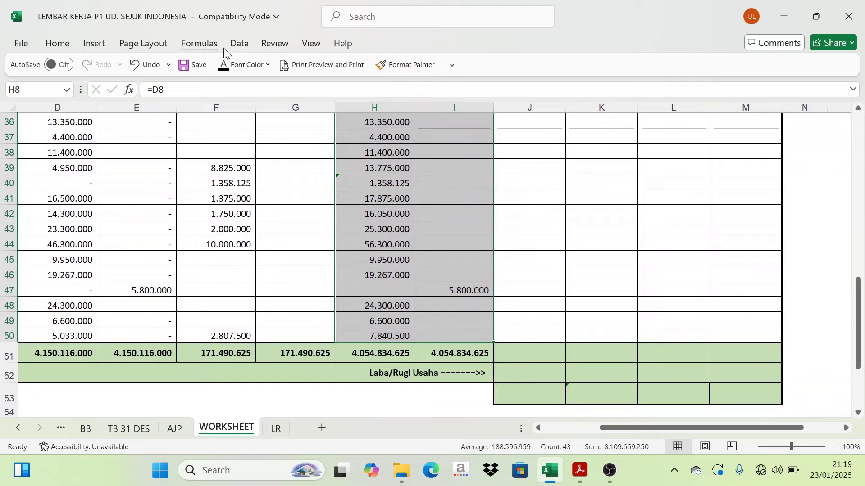
left_click(256, 69)
left_click(248, 288)
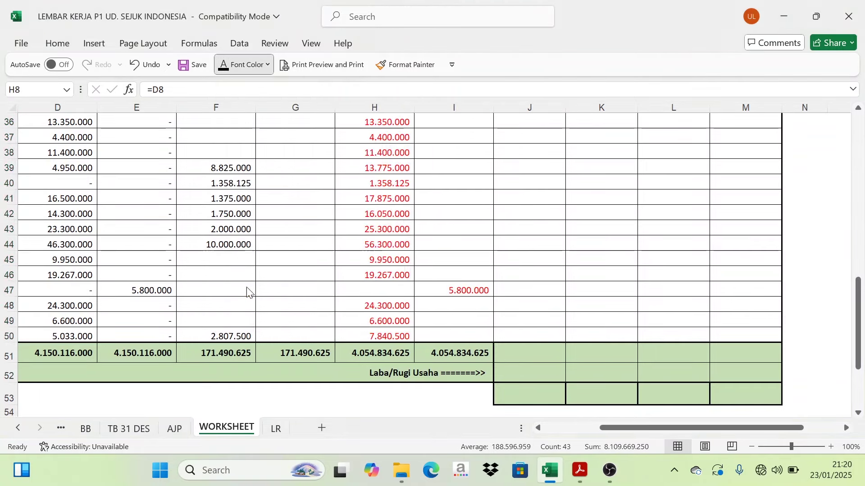
scroll(488, 287, "up", 12)
left_click(497, 296)
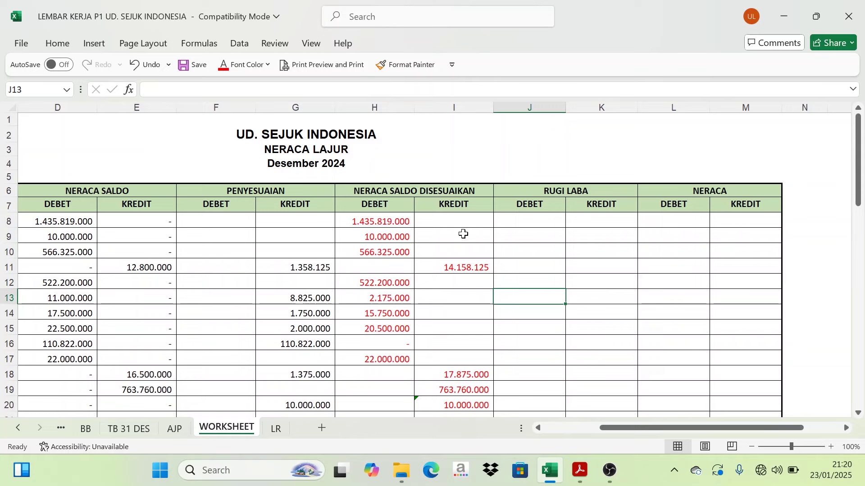
Look over the red NERACA SALDO DISESUAIKAN amounts down to the totals row, relating them to the RUGI LABA columns
left_click(386, 190)
left_click(386, 236)
left_click(395, 323)
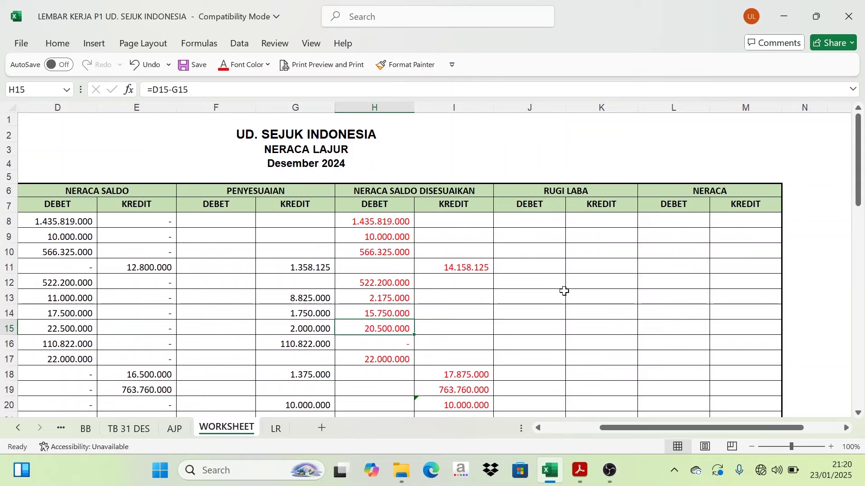
left_click(555, 193)
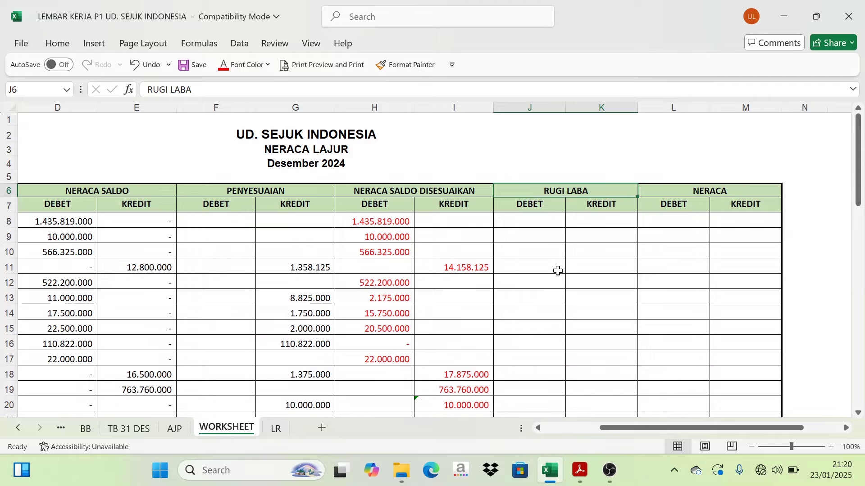
scroll(558, 275, "down", 1)
scroll(559, 277, "up", 1)
left_click(370, 191)
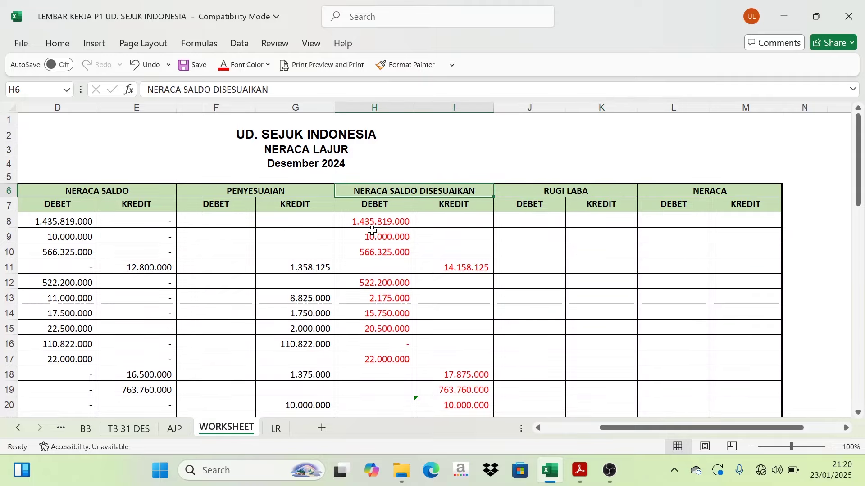
scroll(377, 243, "down", 5)
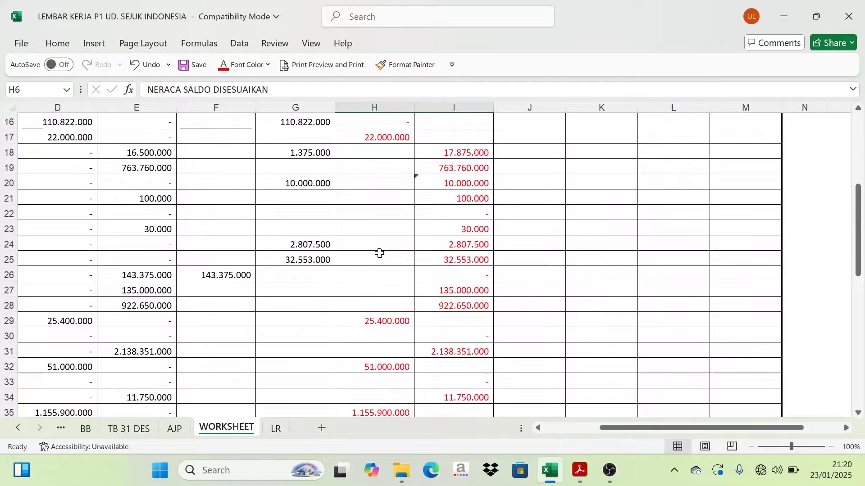
scroll(380, 252, "down", 6)
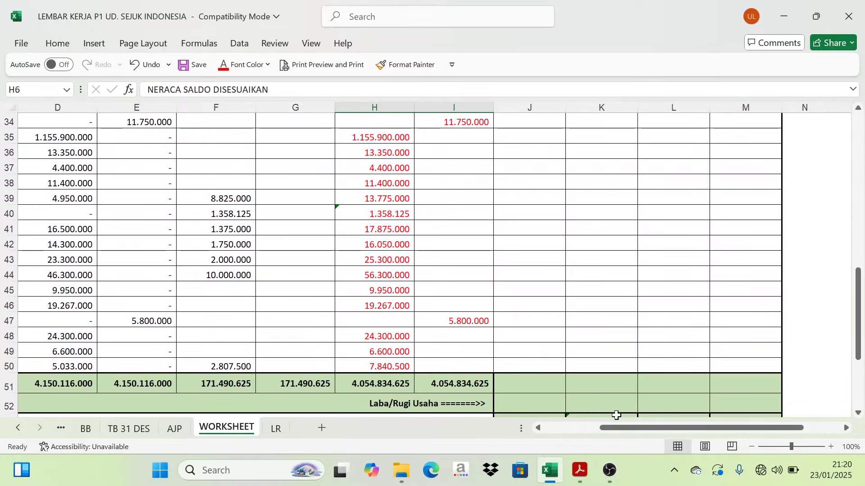
Color the account codes and names from Sales through Income Tax Expense, B31:C50, in the standard blue
left_click_drag(634, 428, 588, 447)
scroll(299, 298, "up", 2)
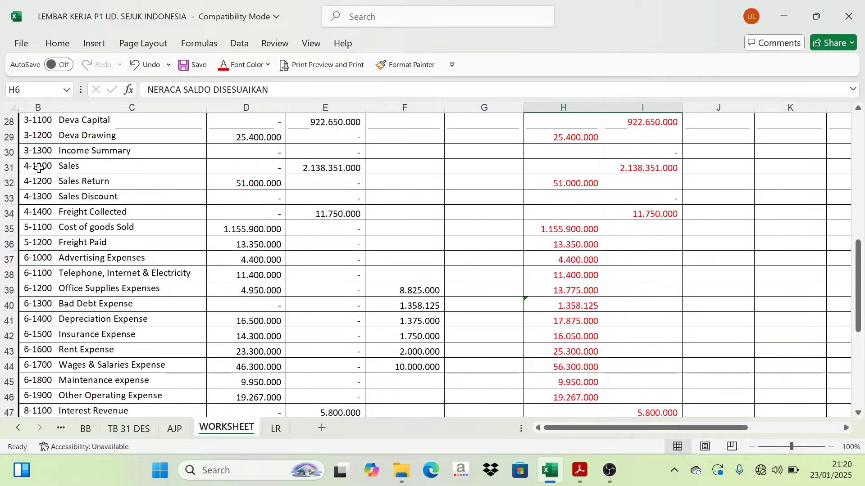
left_click(38, 168)
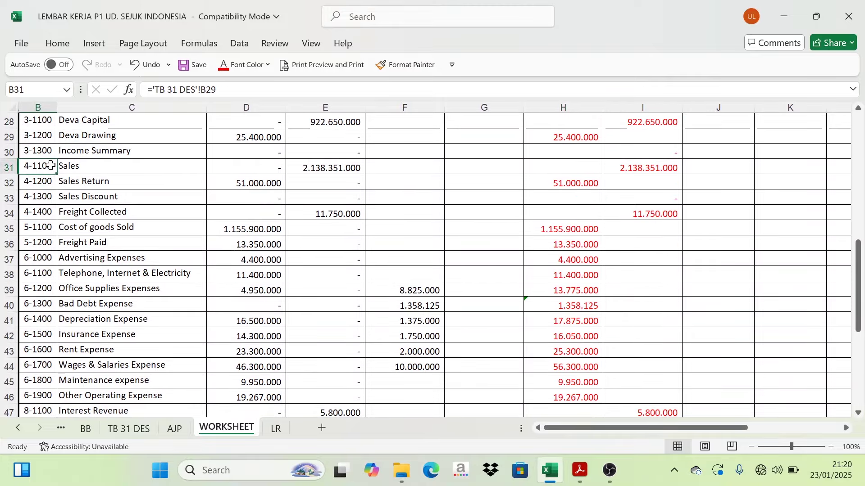
left_click_drag(50, 166, 85, 392)
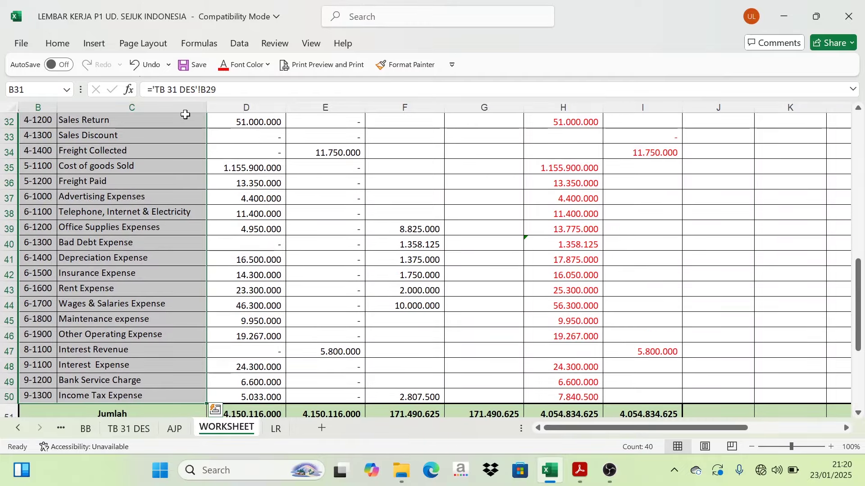
left_click(223, 66)
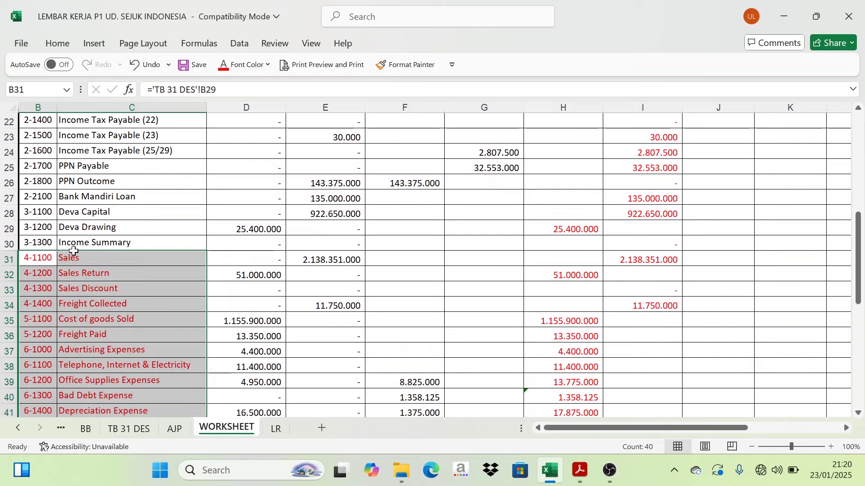
left_click(268, 64)
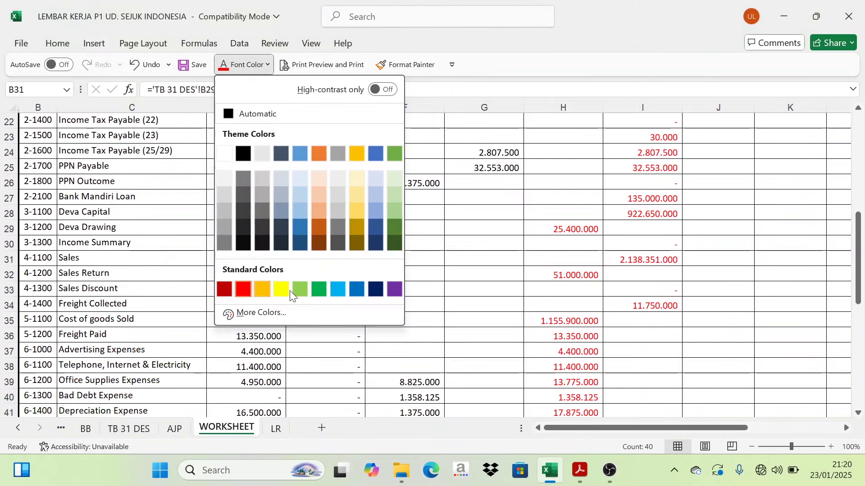
left_click(355, 295)
left_click(606, 334)
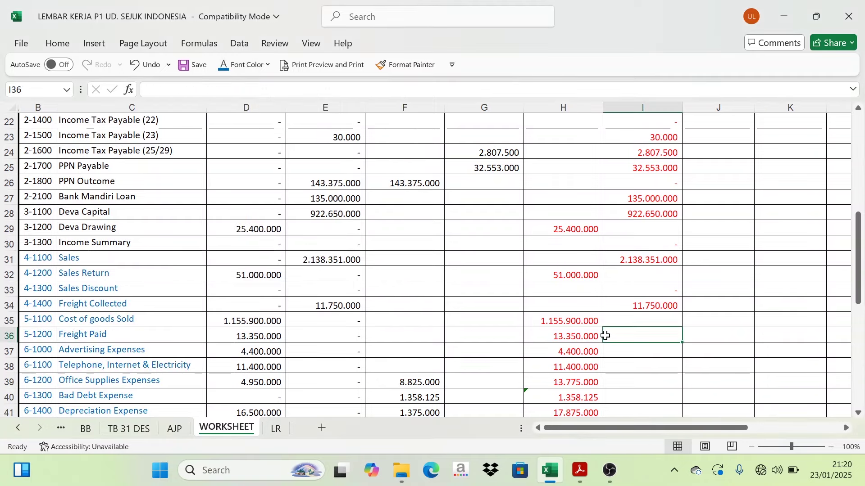
Apply the same blue font color to the NERACA SALDO DISESUAIKAN amounts of those accounts in H31:I50
scroll(648, 271, "up", 5)
scroll(667, 218, "up", 3)
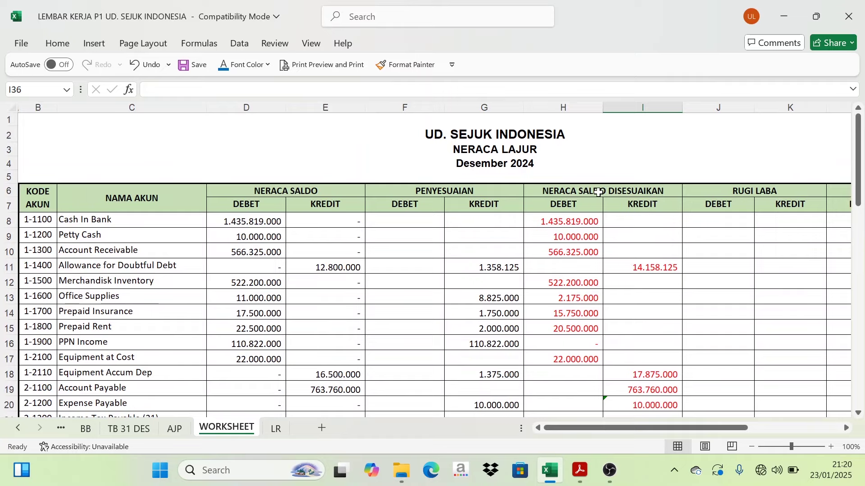
scroll(602, 276, "down", 7)
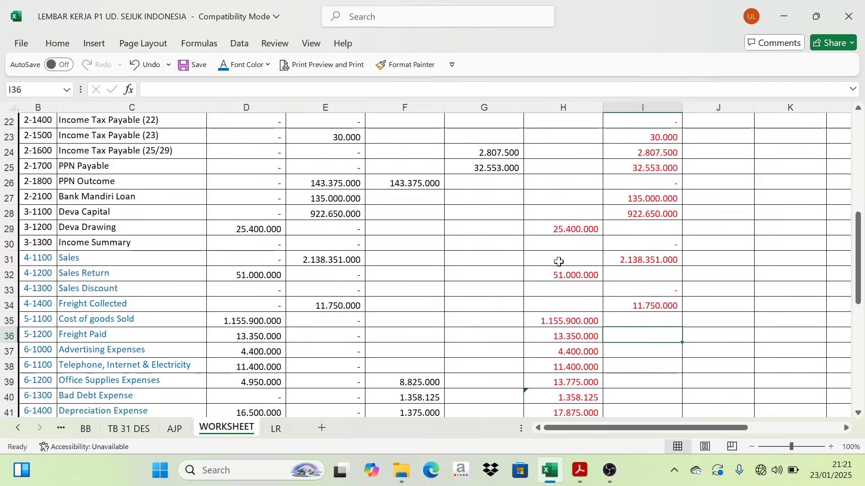
left_click_drag(558, 261, 624, 325)
left_click(225, 68)
scroll(521, 241, "up", 5)
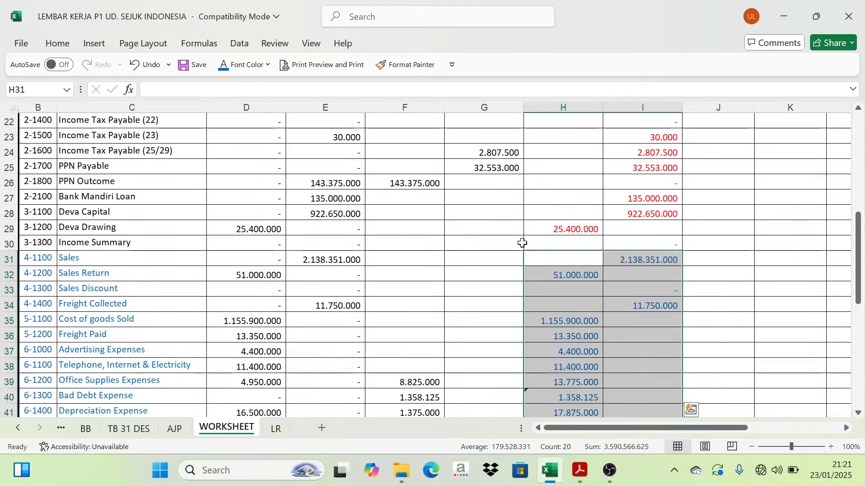
left_click(595, 321)
Compare the blue adjusted balances in H31:I50 with the RUGI LABA debit and credit columns
left_click_drag(720, 428, 776, 427)
scroll(616, 336, "up", 6)
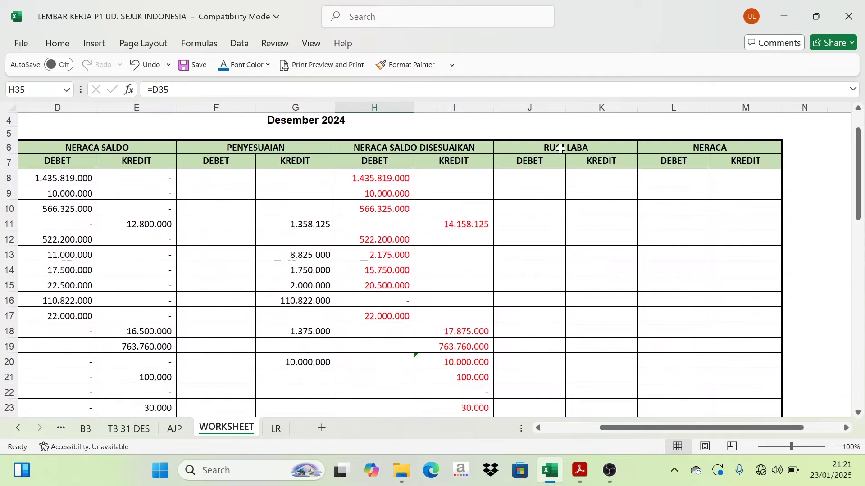
scroll(549, 239, "down", 5)
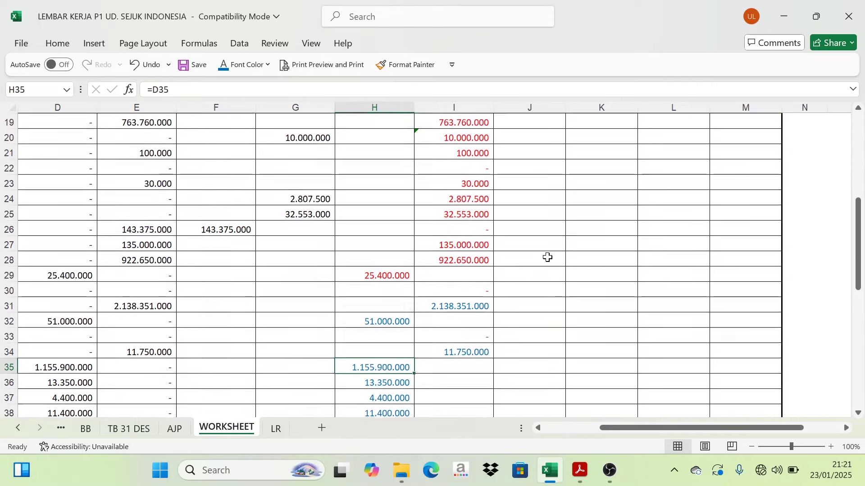
left_click_drag(364, 307, 462, 365)
scroll(518, 336, "up", 2)
scroll(526, 332, "up", 8)
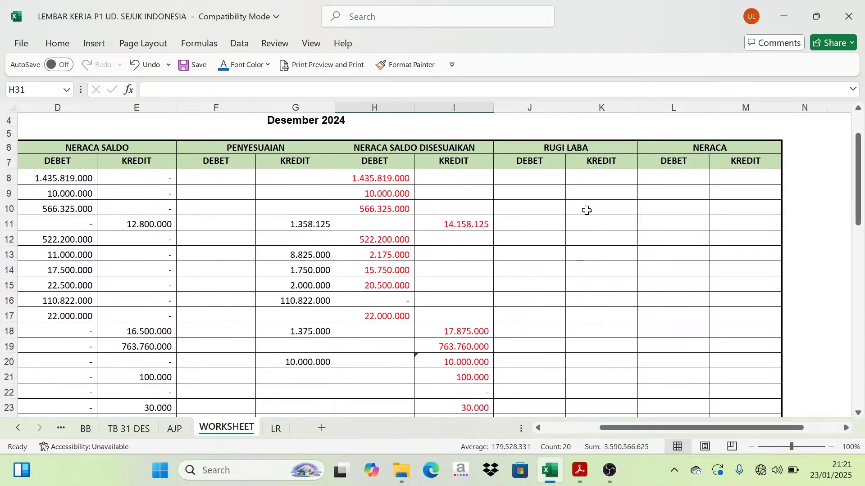
Apply the automatic black font color to the RUGI LABA amounts in J31:K50
scroll(567, 207, "down", 4)
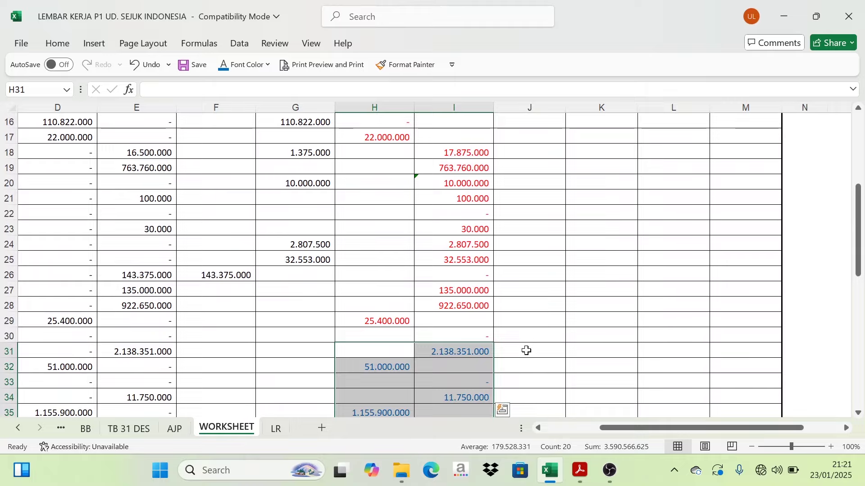
left_click_drag(525, 350, 594, 380)
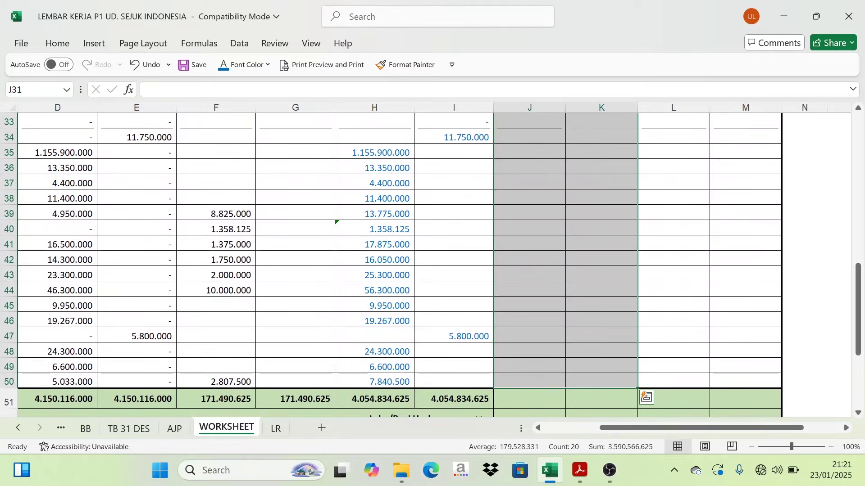
left_click(233, 68)
left_click(231, 113)
scroll(559, 256, "up", 4)
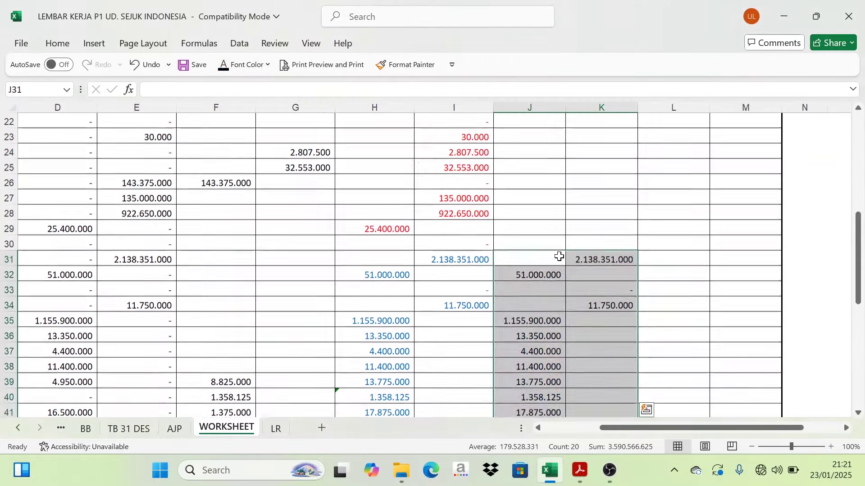
Compare the blue adjusted balances in H31:I50 with the matching amounts under the RUGI LABA debit and credit headings
left_click(576, 258)
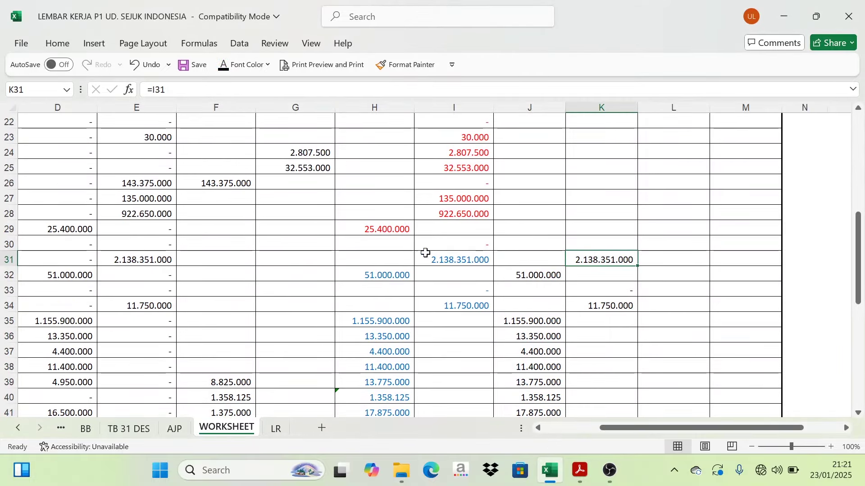
left_click_drag(373, 256, 443, 353)
scroll(415, 309, "up", 5)
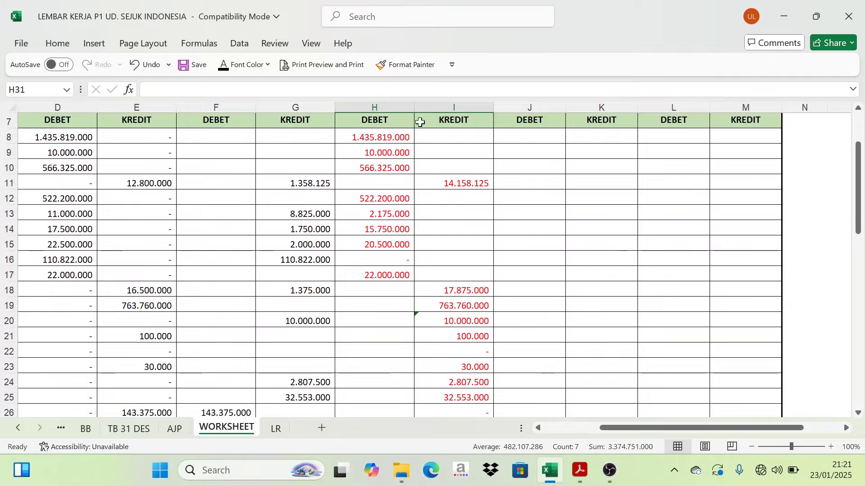
scroll(394, 307, "down", 5)
scroll(411, 315, "down", 5)
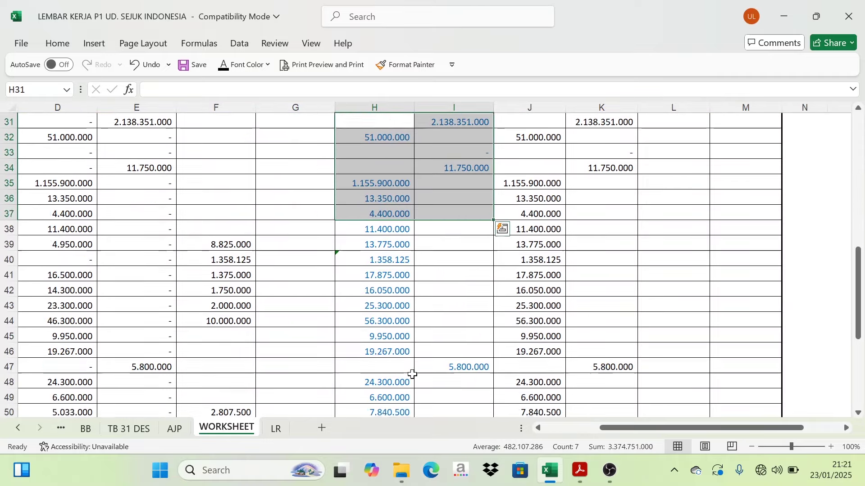
scroll(505, 305, "up", 12)
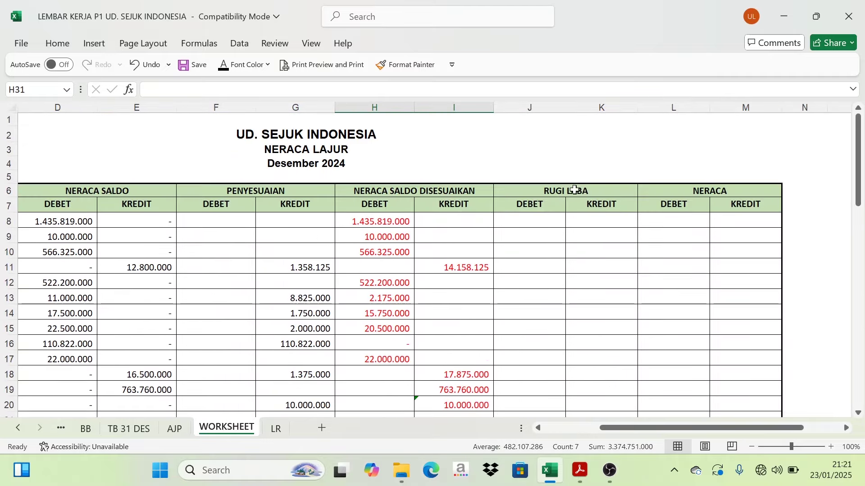
scroll(549, 328, "down", 12)
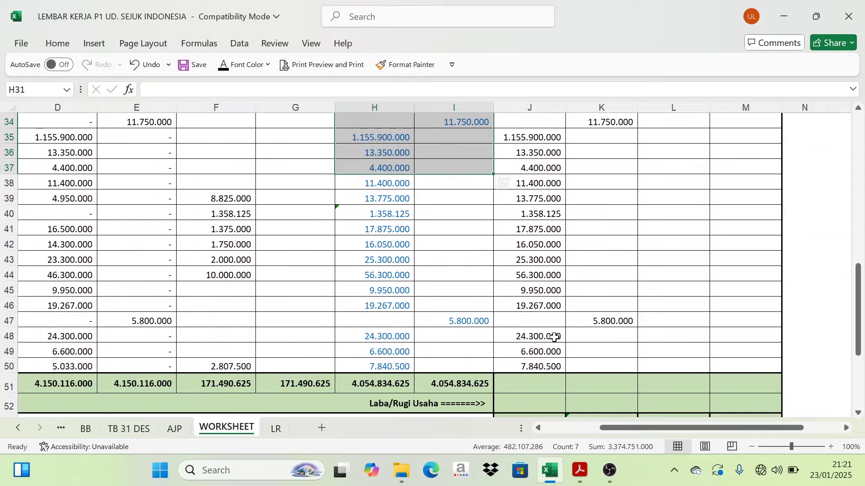
Apply the automatic black font color to the RUGI LABA debit and credit totals in J51:K51
scroll(550, 353, "up", 1)
left_click_drag(534, 383, 590, 384)
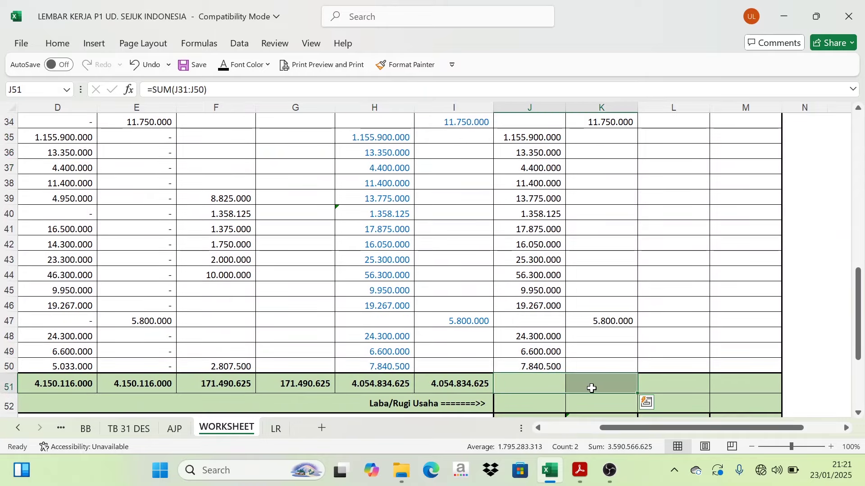
left_click(223, 64)
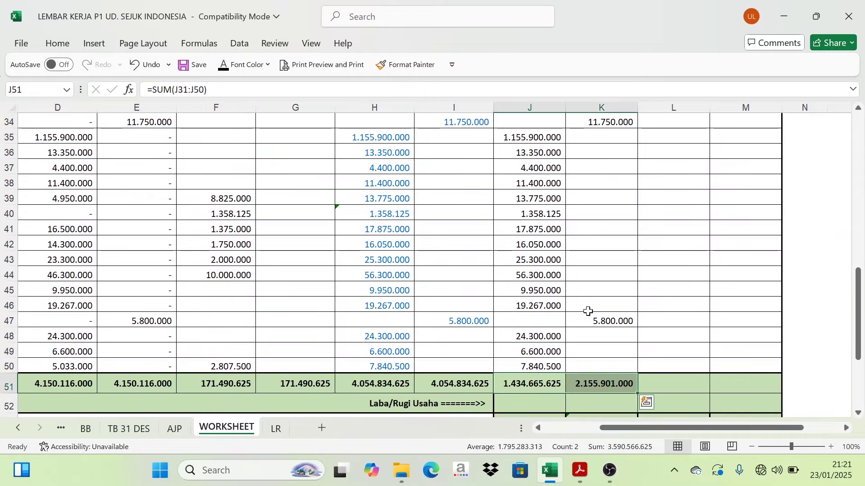
Review the RUGI LABA credit entries from K31 to K47 and the debit entries in J31:J50
left_click(604, 337)
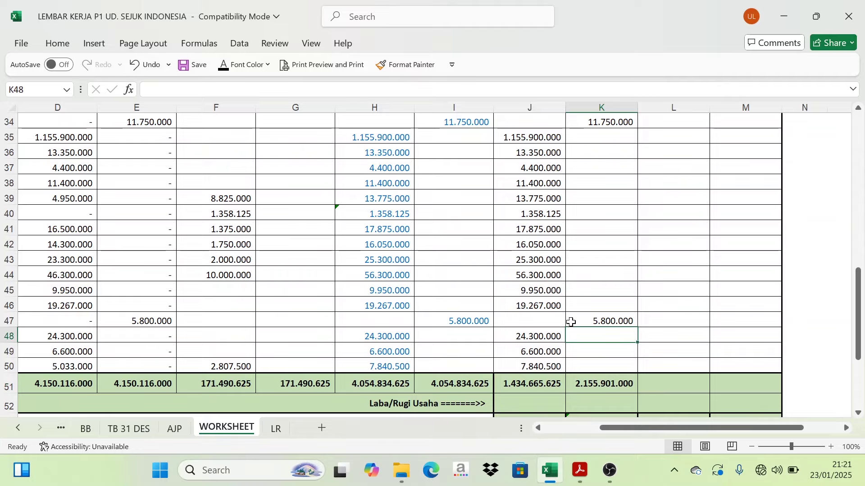
scroll(571, 322, "up", 11)
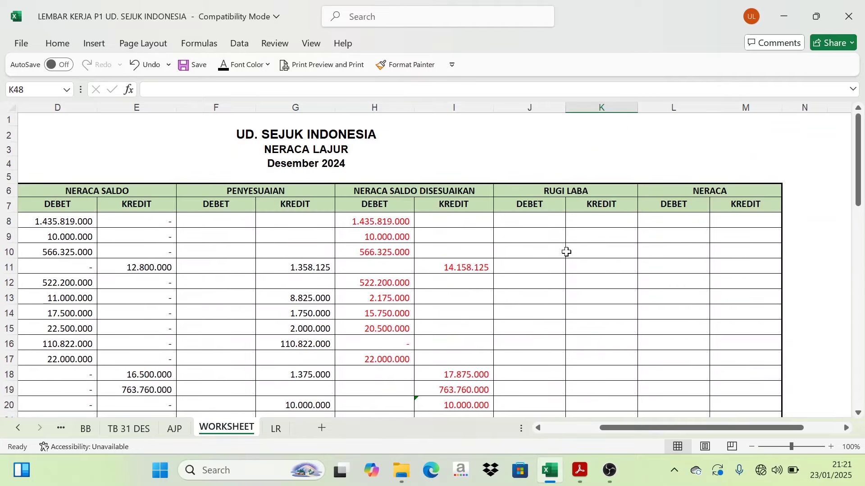
scroll(600, 231, "down", 9)
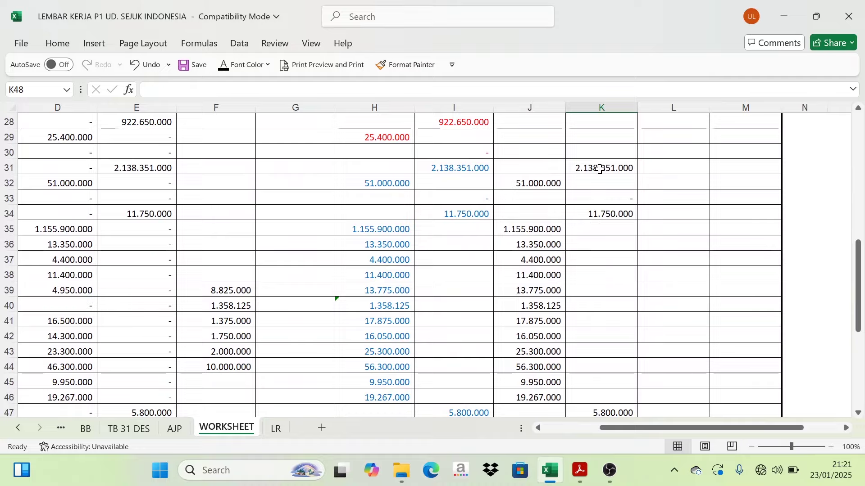
left_click(600, 170)
scroll(599, 311, "down", 4)
scroll(601, 315, "up", 3)
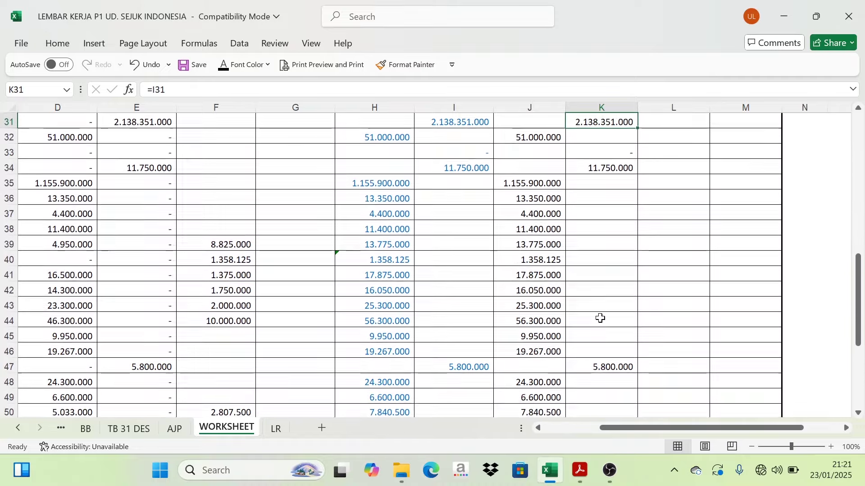
scroll(600, 317, "up", 10)
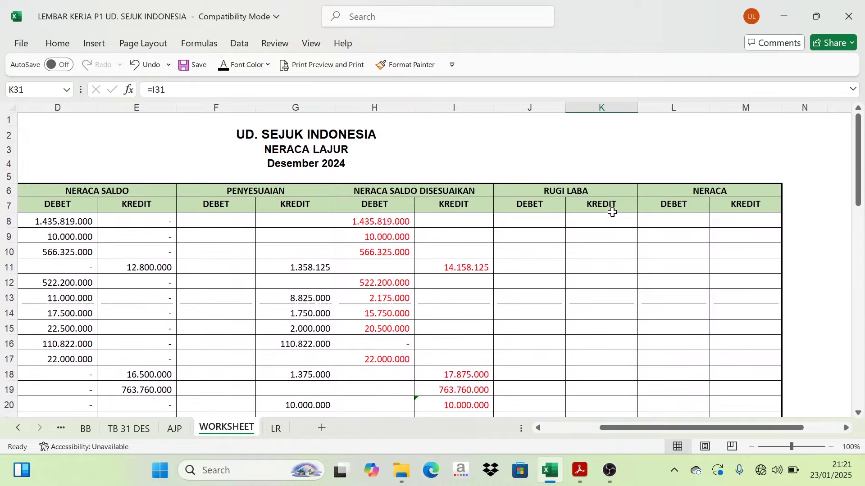
scroll(591, 354, "down", 5)
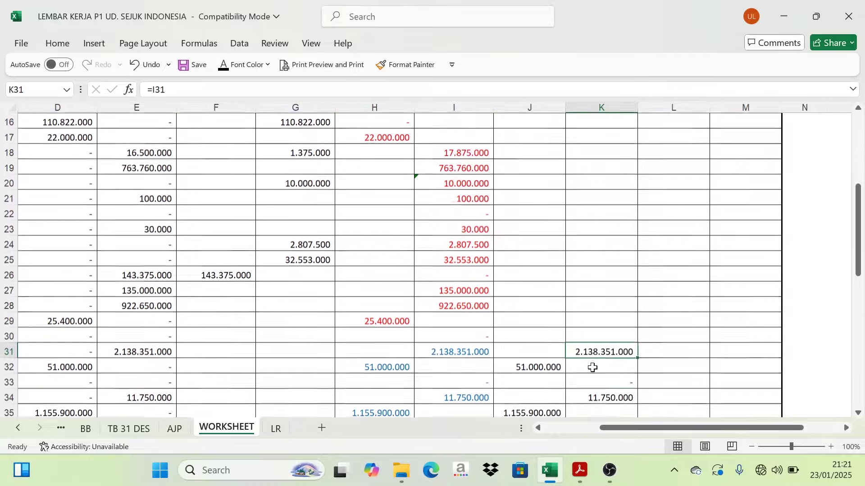
scroll(598, 360, "down", 6)
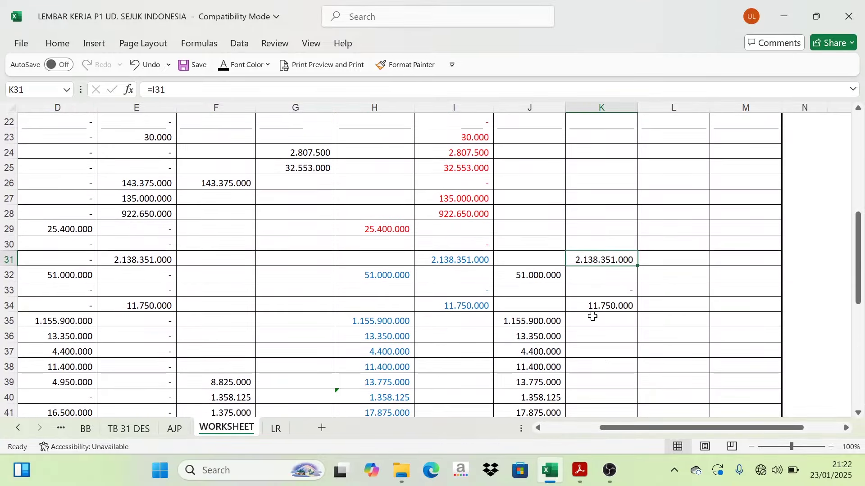
scroll(591, 319, "up", 3)
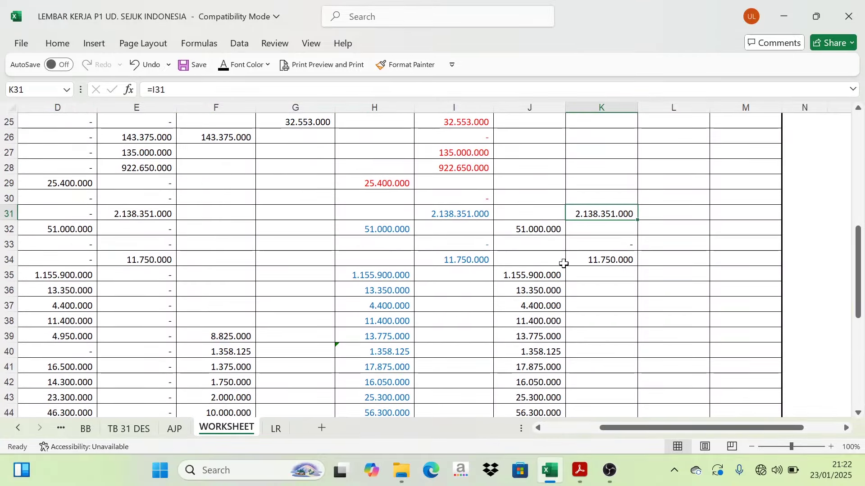
left_click_drag(542, 214, 543, 327)
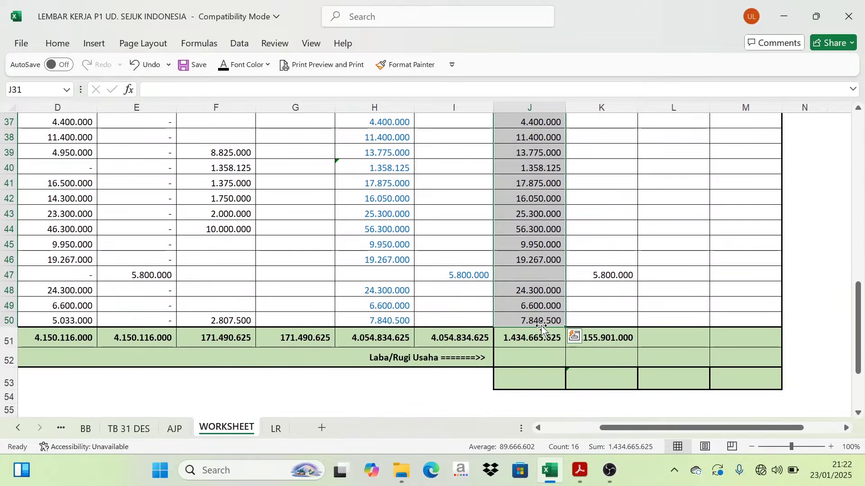
left_click(611, 280)
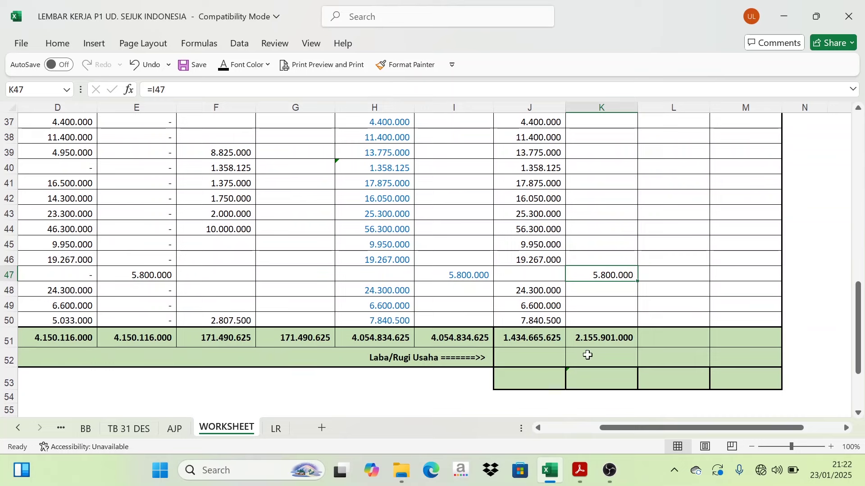
Compare the RUGI LABA debit total in J51 with the credit total in K51
left_click(586, 340)
key("Left")
key("Right")
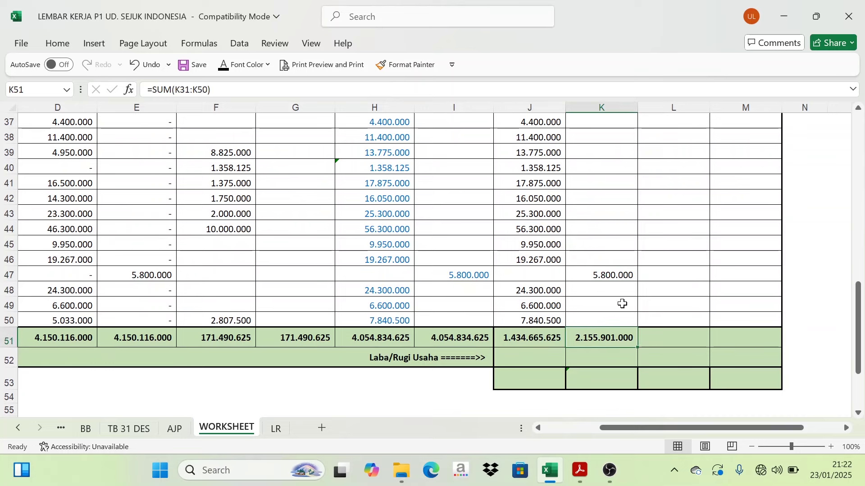
left_click(532, 342)
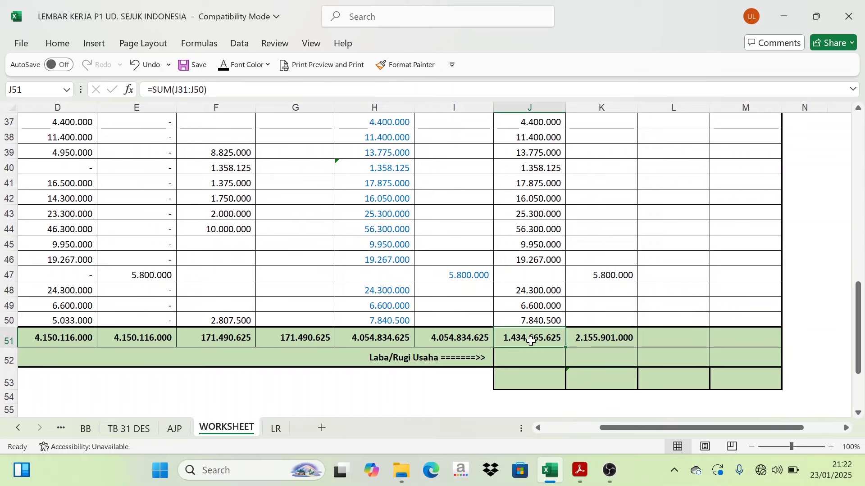
left_click(599, 341)
left_click(555, 352)
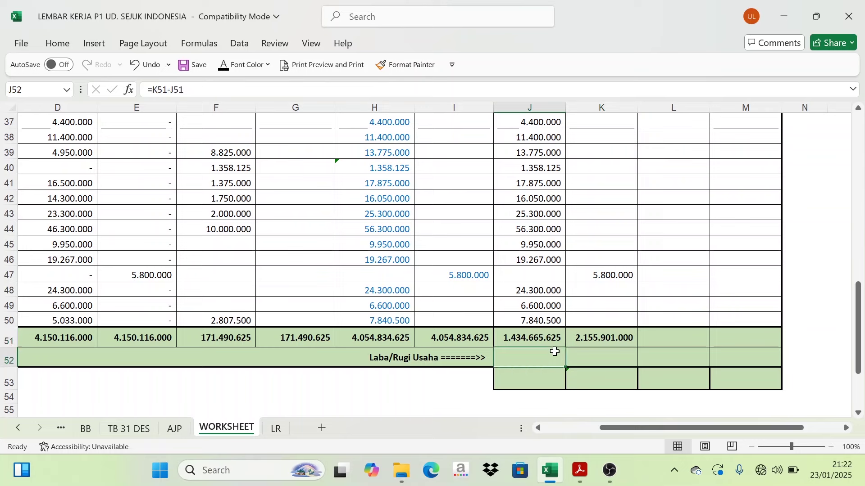
left_click(588, 337)
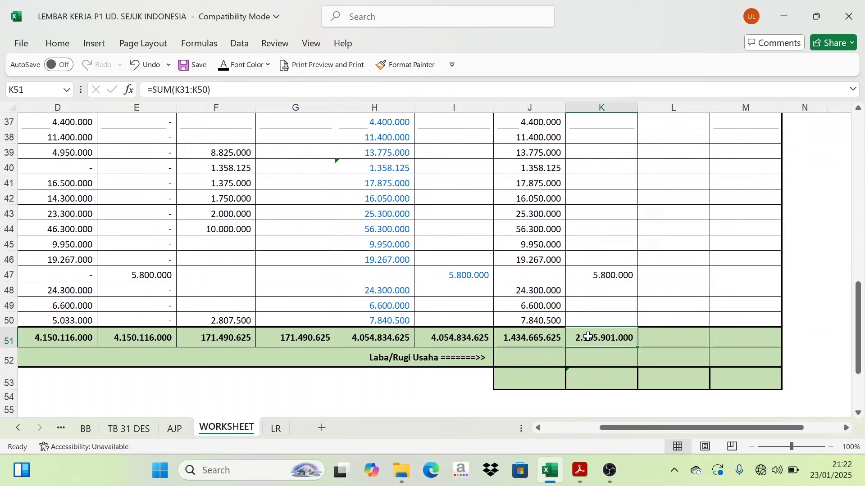
left_click(529, 341)
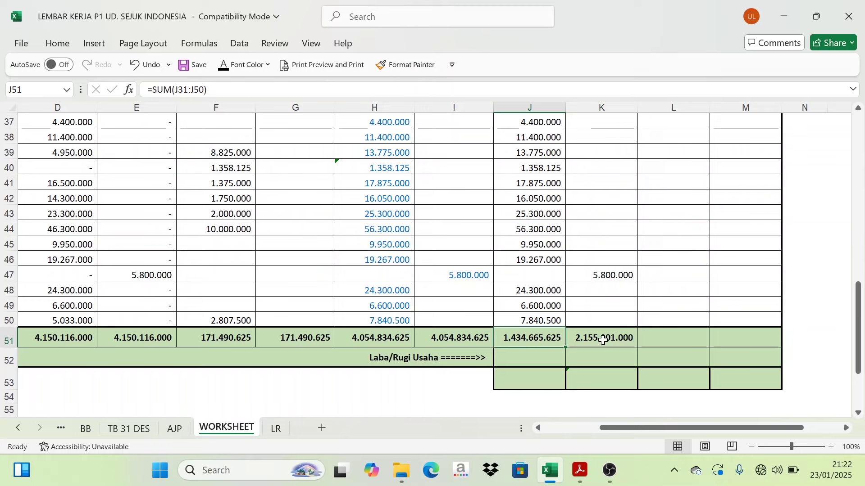
left_click(603, 340)
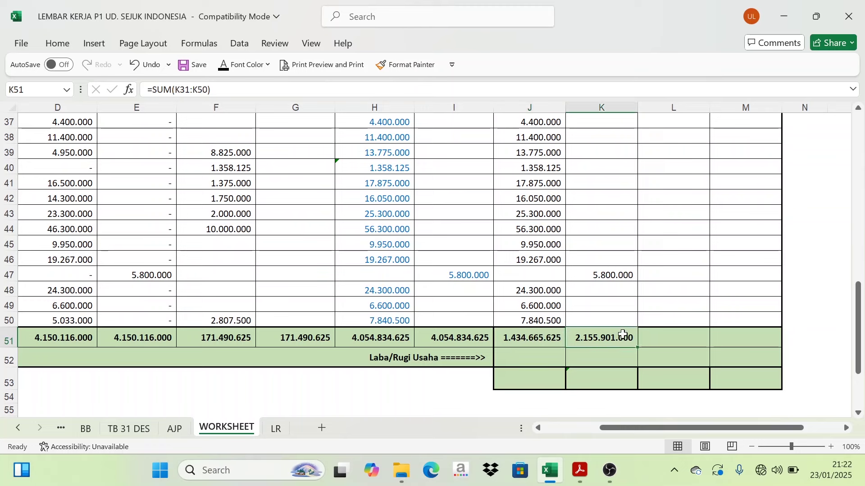
left_click_drag(527, 342, 587, 340)
left_click(541, 295)
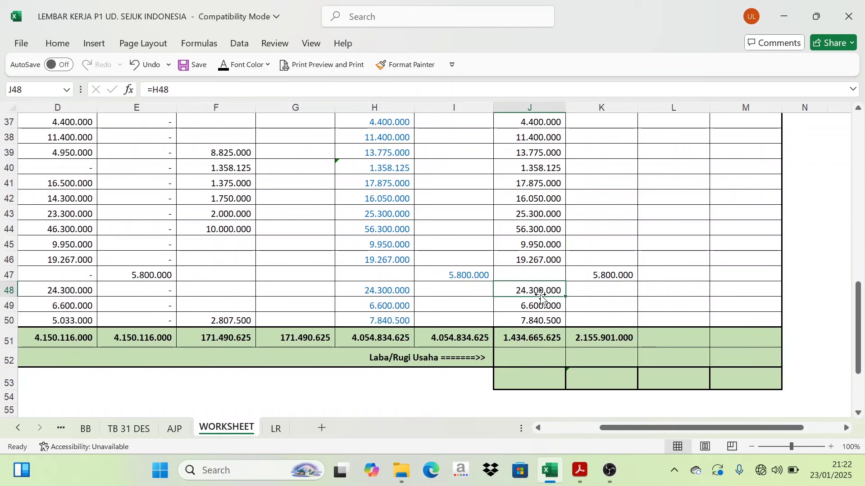
left_click(593, 341)
left_click(541, 337)
left_click(595, 338)
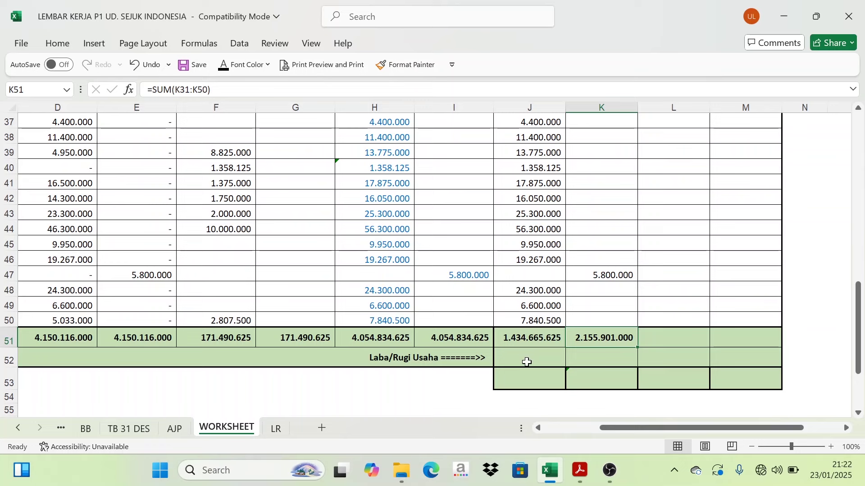
Examine the Laba/Rugi Usaha formula in J52 together with the RUGI LABA credit and debit amounts behind its totals
left_click(526, 362)
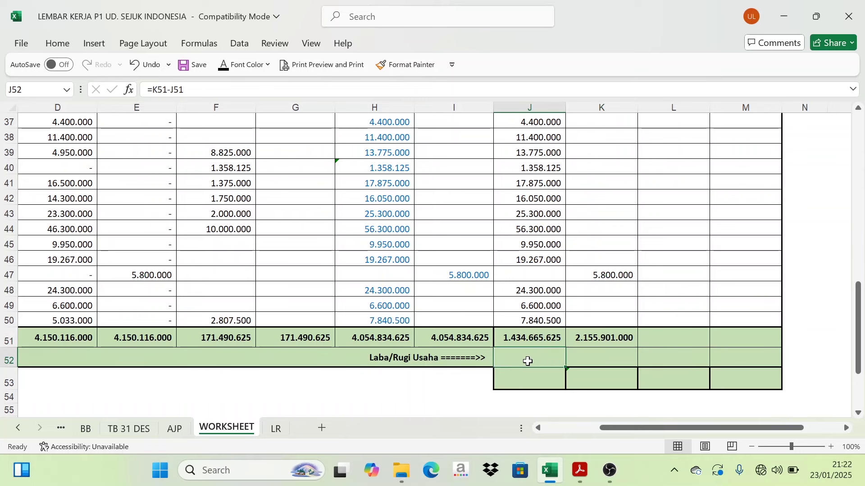
left_click(606, 343)
left_click(556, 340)
left_click(605, 338)
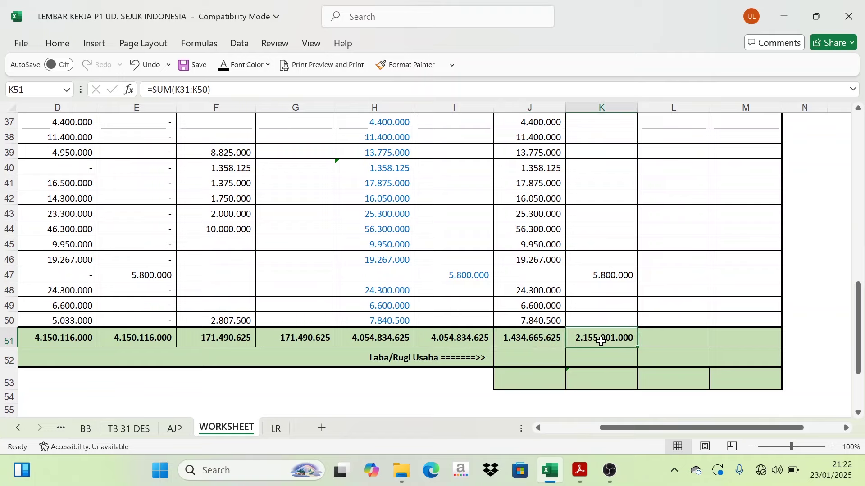
double_click(605, 338)
left_click_drag(603, 275, 604, 386)
scroll(604, 386, "down", 7)
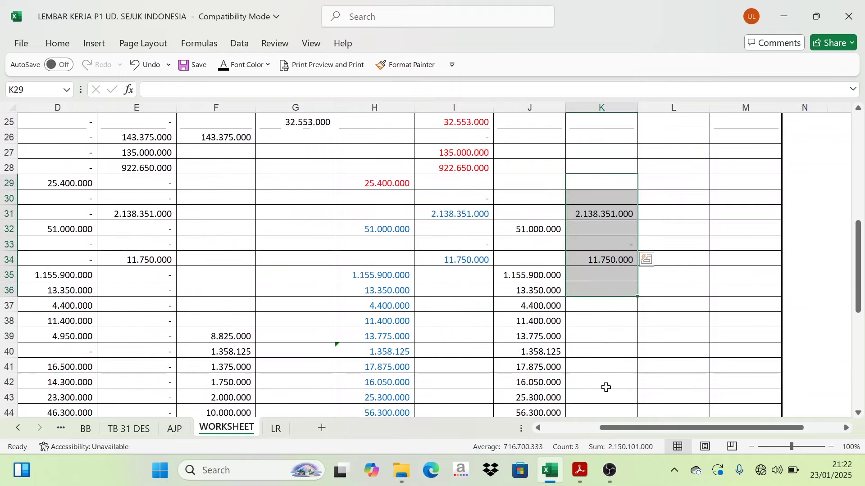
left_click(605, 297)
left_click(532, 306)
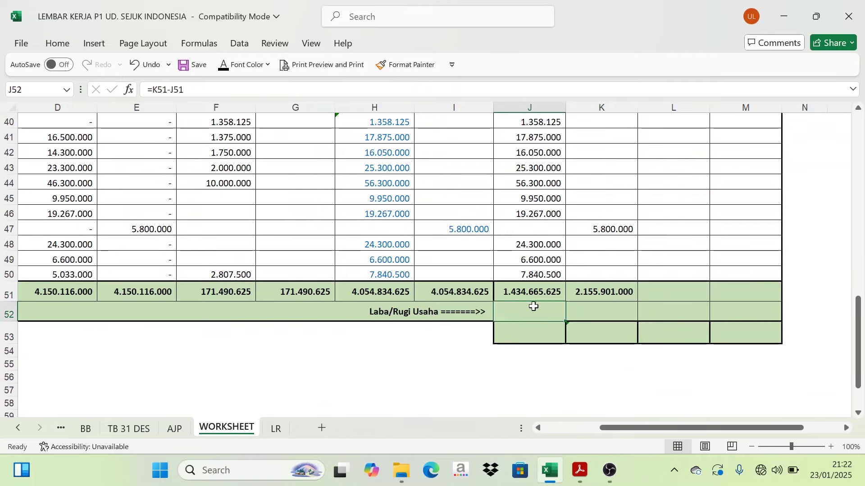
scroll(520, 293, "up", 8)
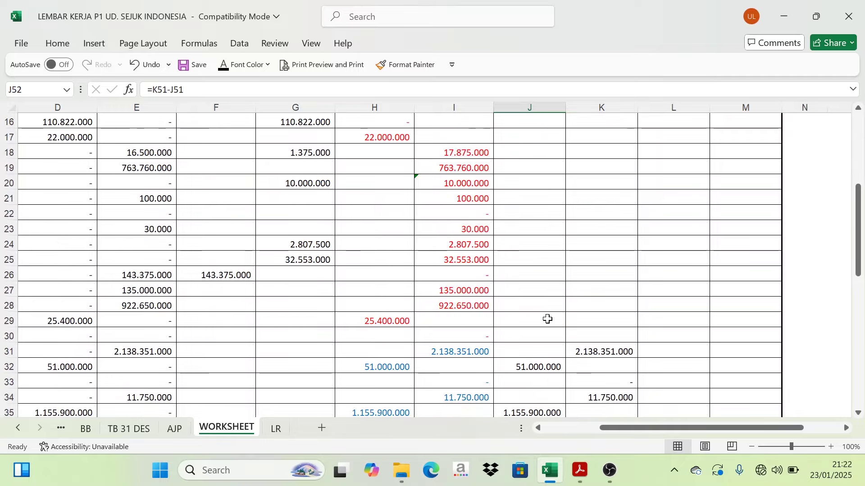
scroll(538, 346, "down", 3)
left_click_drag(527, 248, 560, 408)
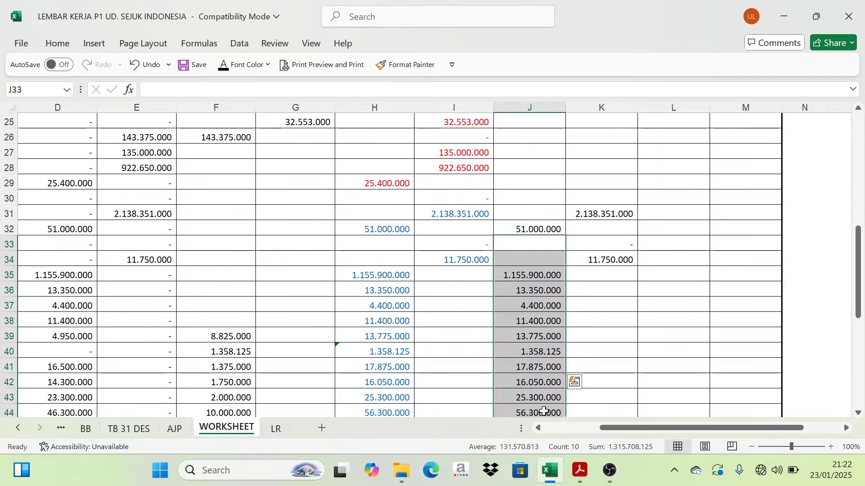
scroll(534, 369, "down", 5)
scroll(534, 368, "up", 1)
Apply the automatic black font color to the Laba/Rugi Usaha amount in the RUGI LABA debit column, J52
left_click(532, 356)
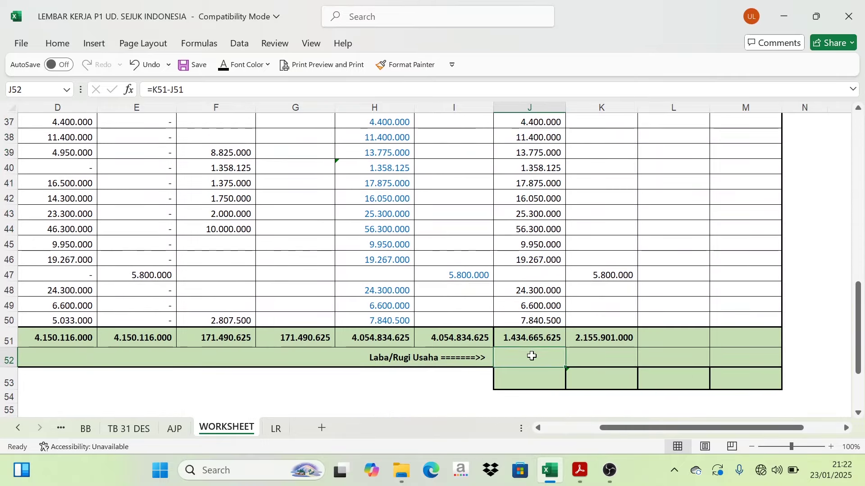
left_click(598, 340)
left_click(537, 341)
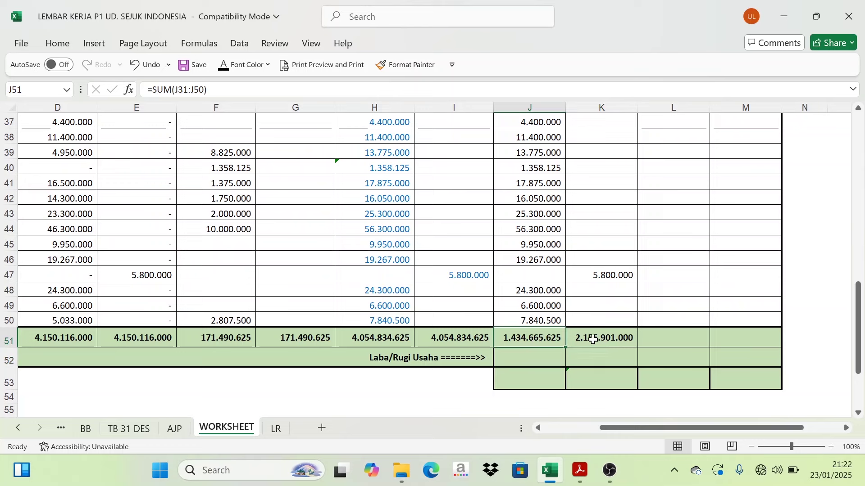
left_click(601, 340)
left_click(528, 343)
left_click(524, 357)
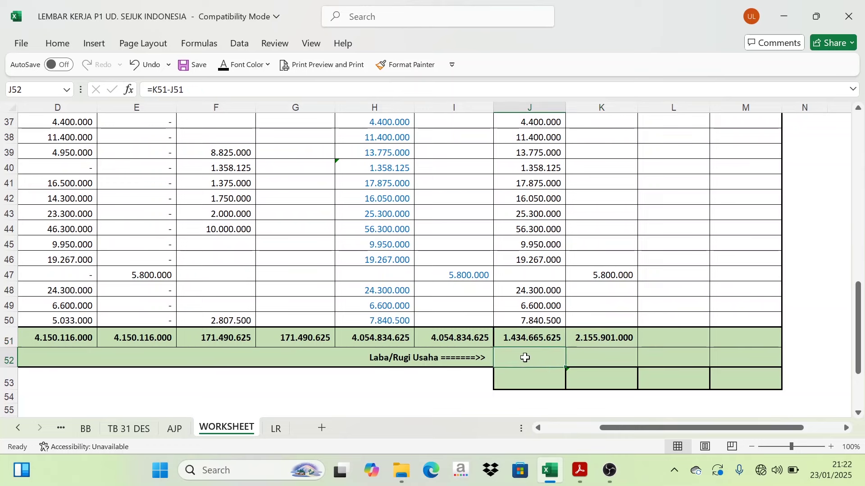
left_click(195, 66)
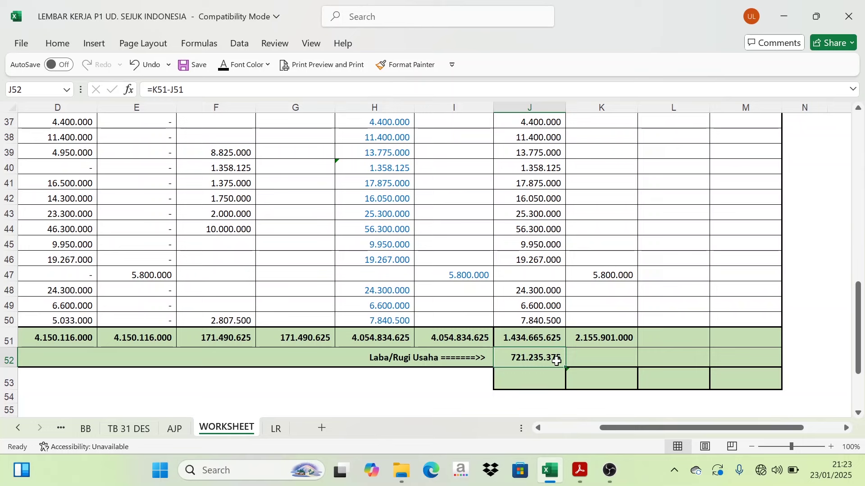
Compare the RUGI LABA totals in row 51 with the Laba/Rugi Usaha amount in J52 and the final debit formula in J53
left_click(606, 340)
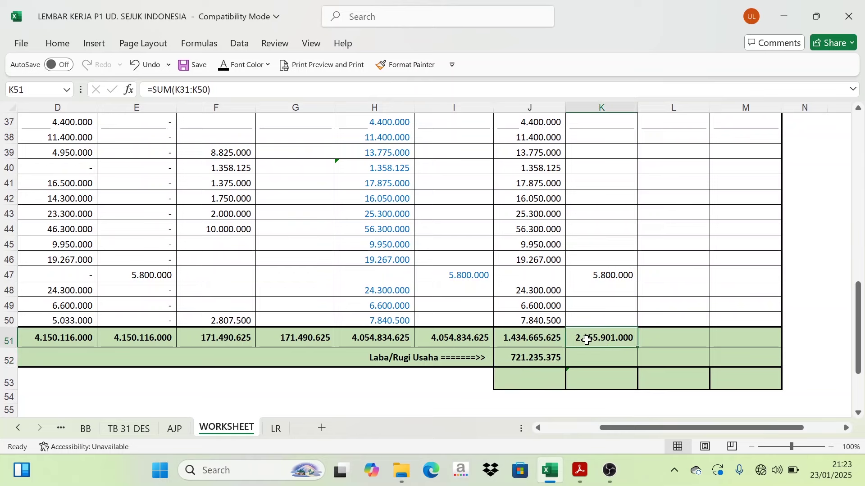
left_click(538, 339)
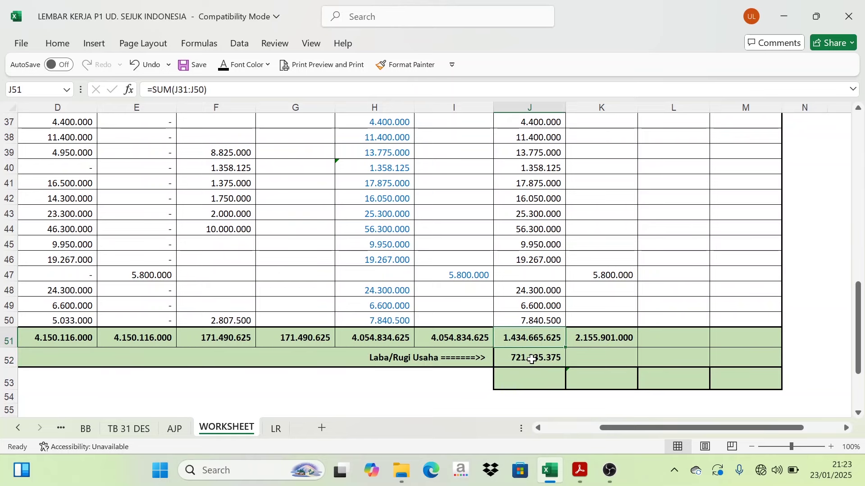
left_click(532, 359)
left_click(509, 376)
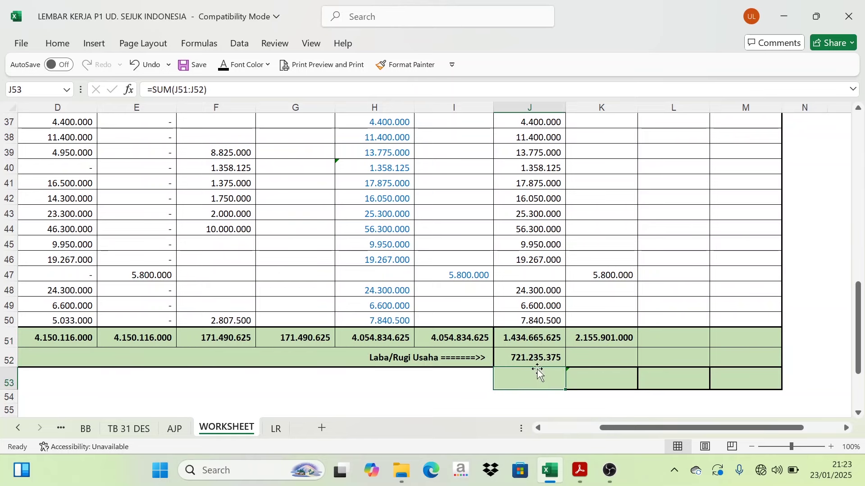
scroll(525, 379, "up", 12)
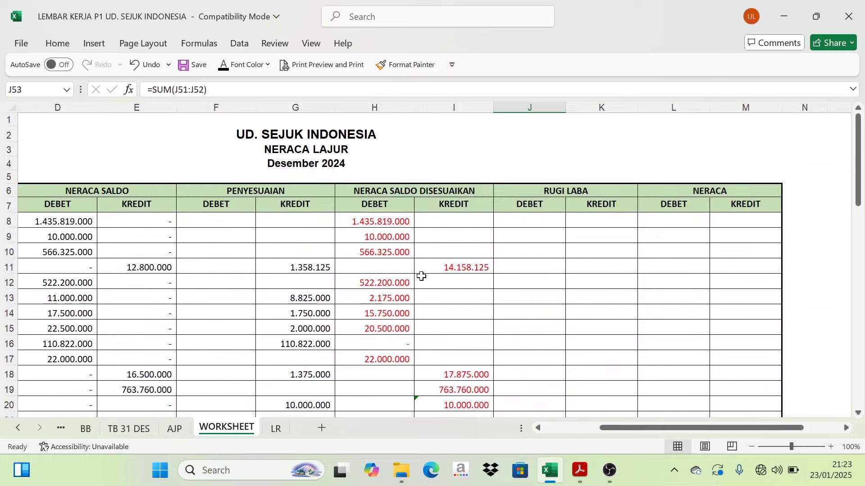
scroll(493, 338, "down", 12)
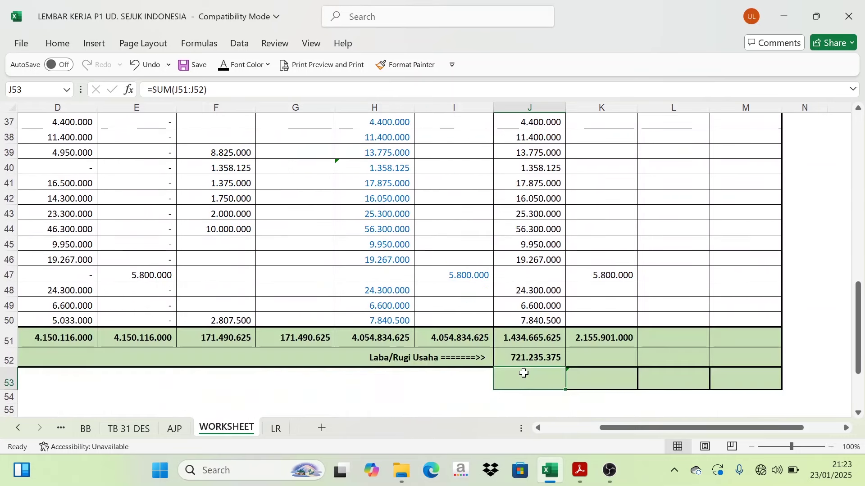
Apply the automatic black font color to the final RUGI LABA debit and credit totals in J53 and K53
left_click(600, 385)
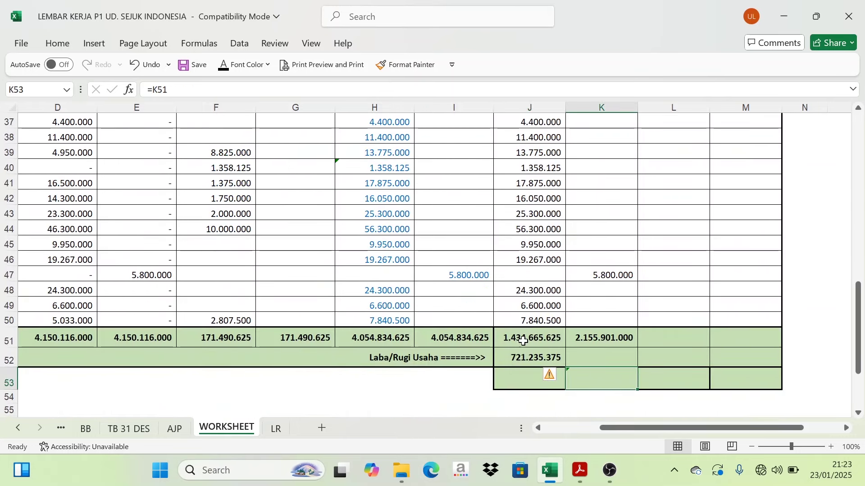
left_click_drag(527, 341, 518, 377)
left_click(517, 377)
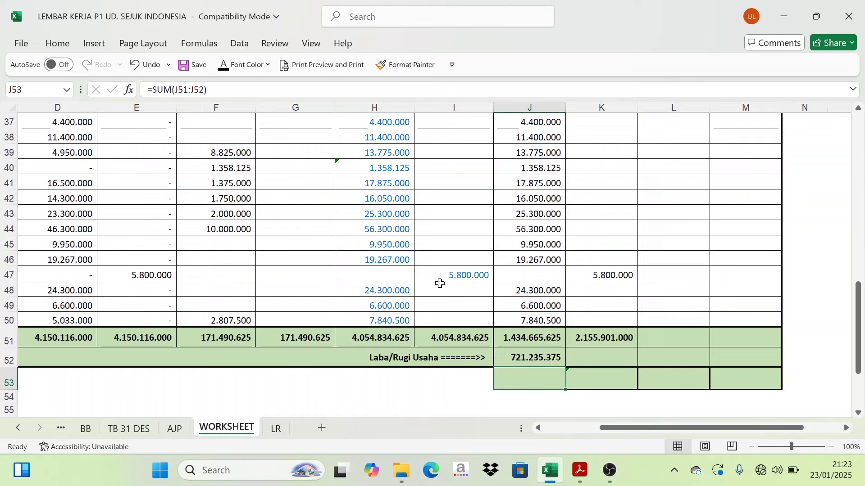
left_click(239, 65)
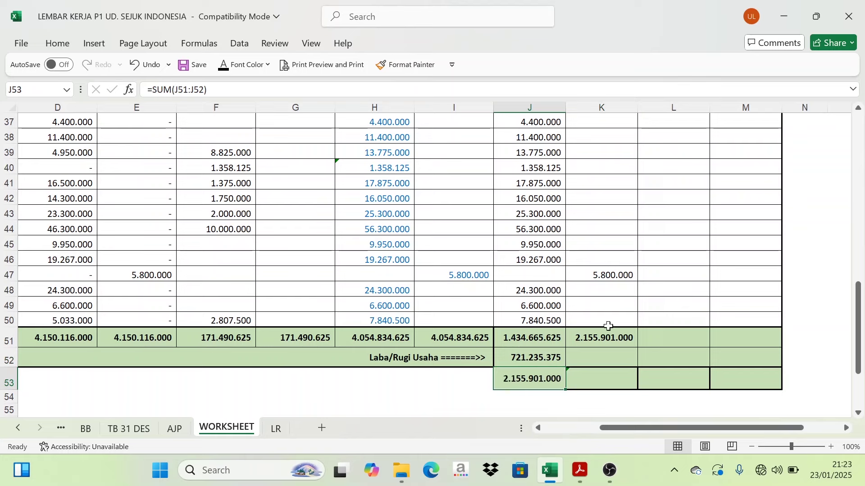
left_click(604, 376)
left_click(231, 72)
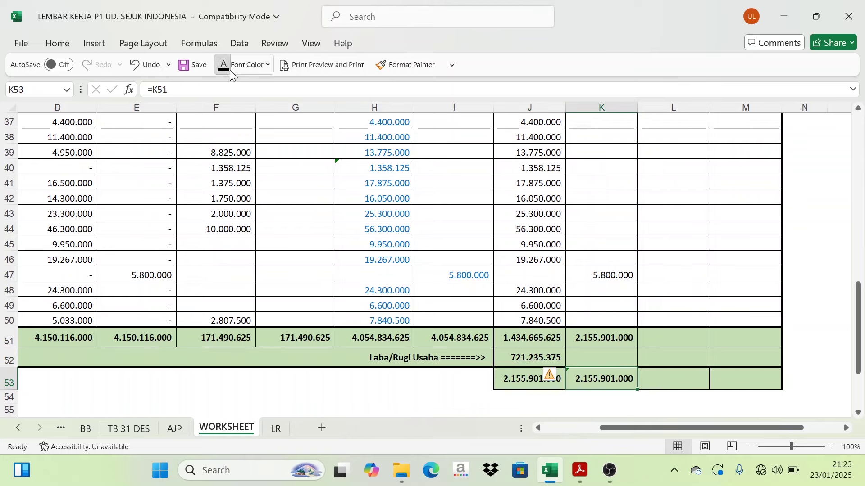
left_click(562, 379)
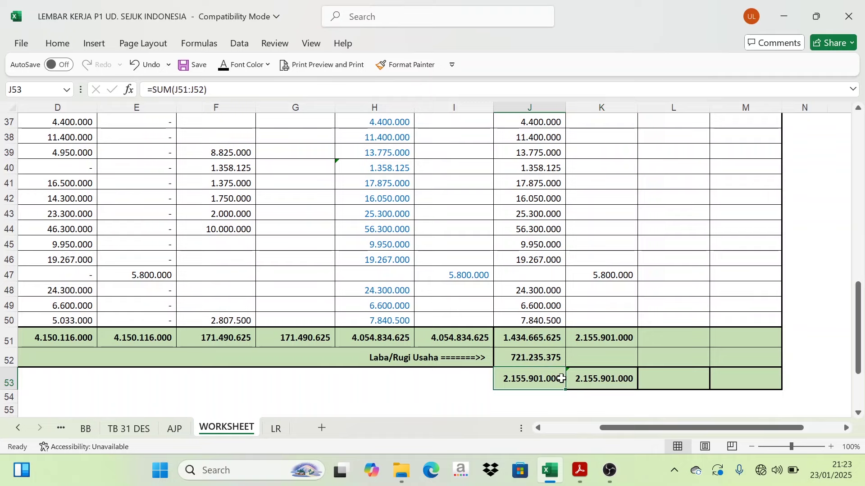
Review the RUGI LABA section against the blue NERACA SALDO DISESUAIKAN amounts from row 31 downward
left_click(735, 359)
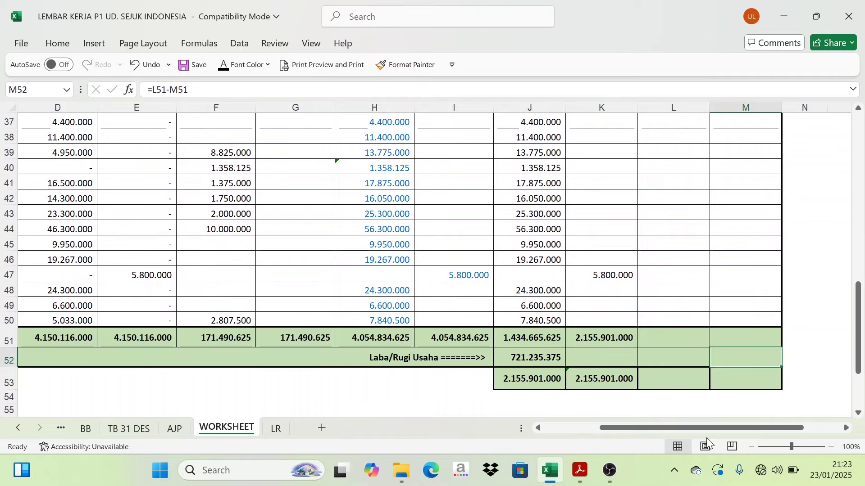
scroll(721, 396, "up", 12)
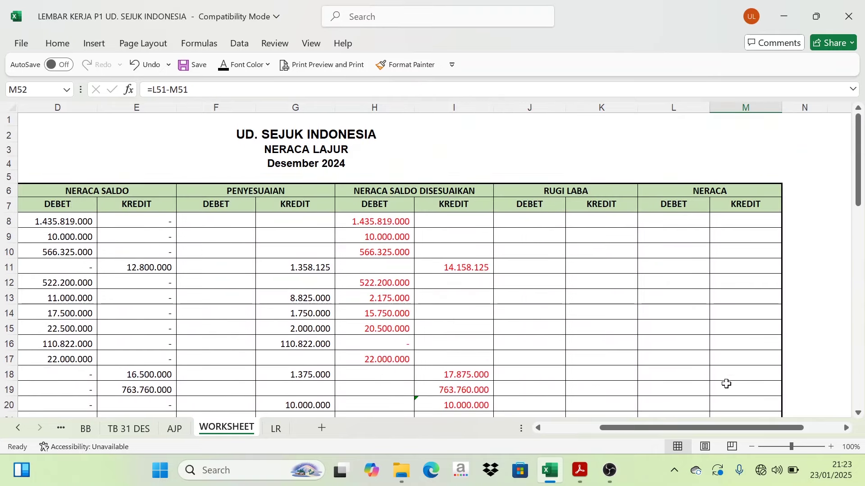
left_click(553, 188)
scroll(523, 306, "down", 1)
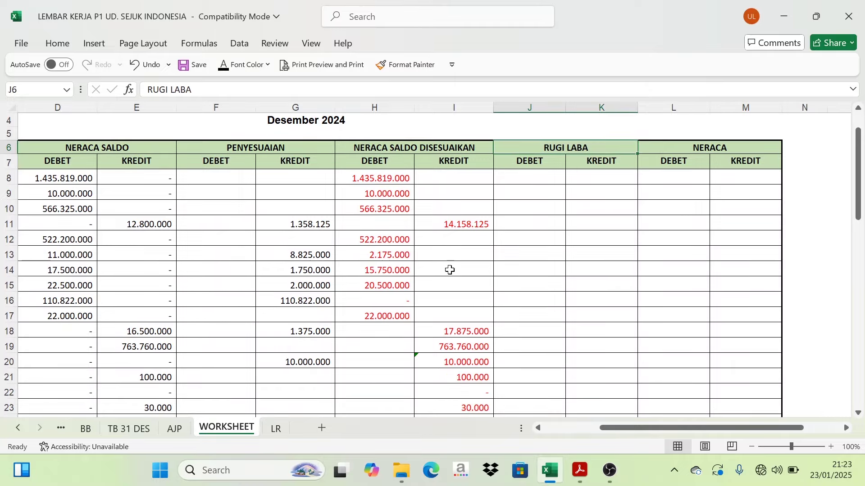
scroll(446, 280, "down", 5)
left_click_drag(374, 305, 434, 408)
scroll(386, 303, "down", 1)
scroll(440, 304, "down", 5)
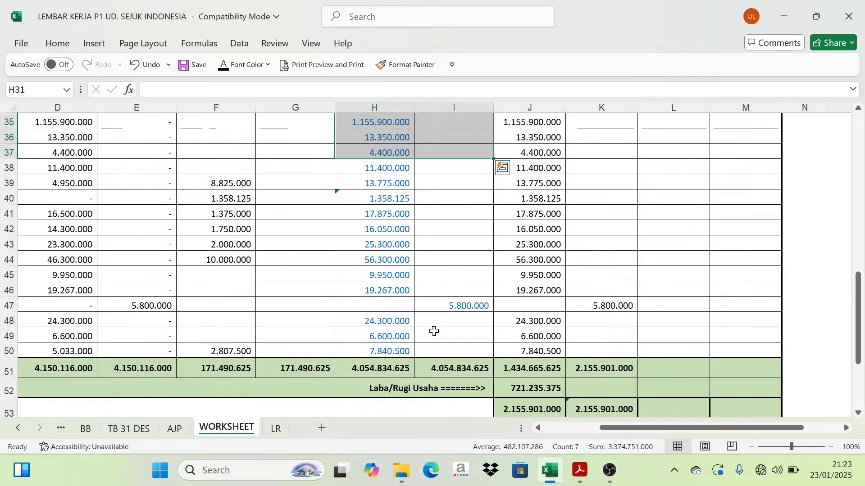
scroll(434, 340, "up", 11)
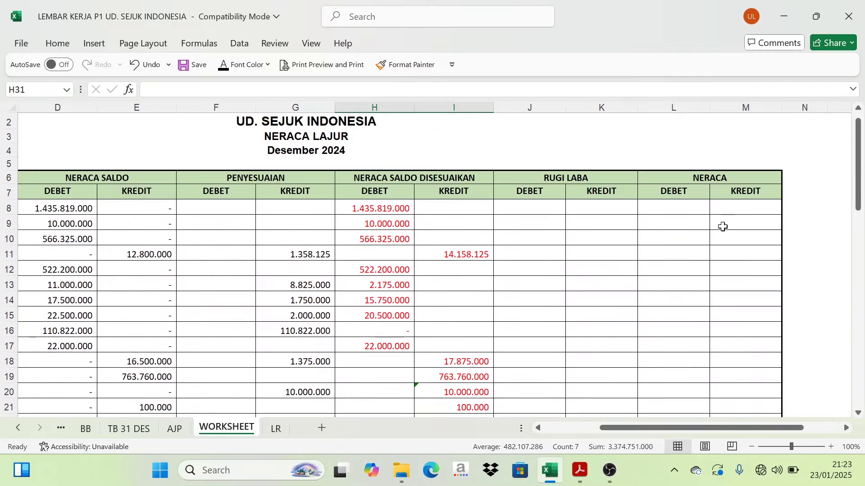
Color the balance sheet account codes and names in B8:C30, from Cash In Bank to Income Summary, in standard red
left_click_drag(680, 210, 729, 209)
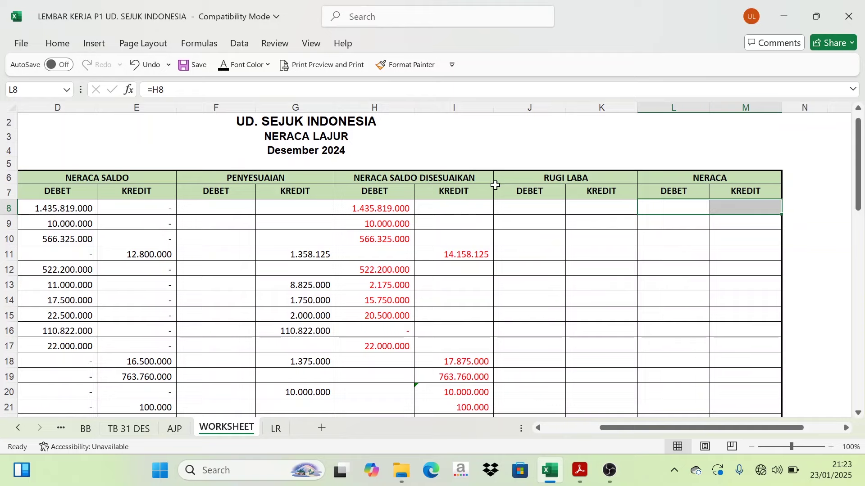
left_click(372, 210)
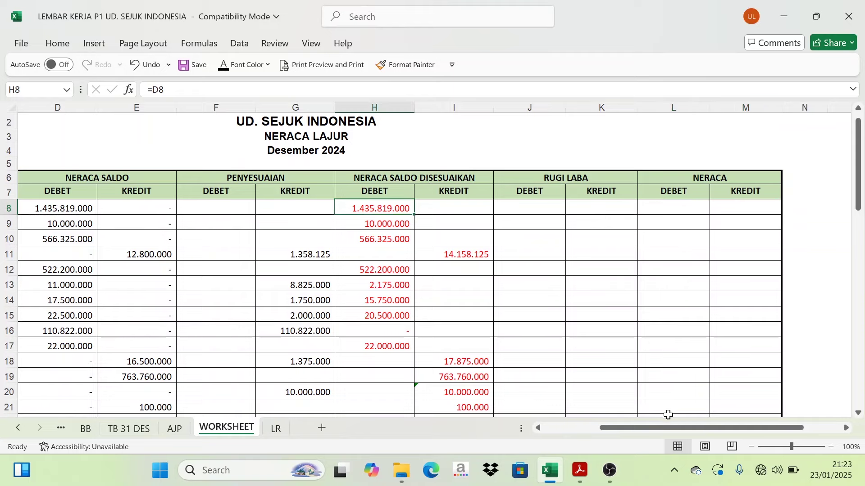
left_click_drag(663, 426, 589, 432)
left_click(41, 207)
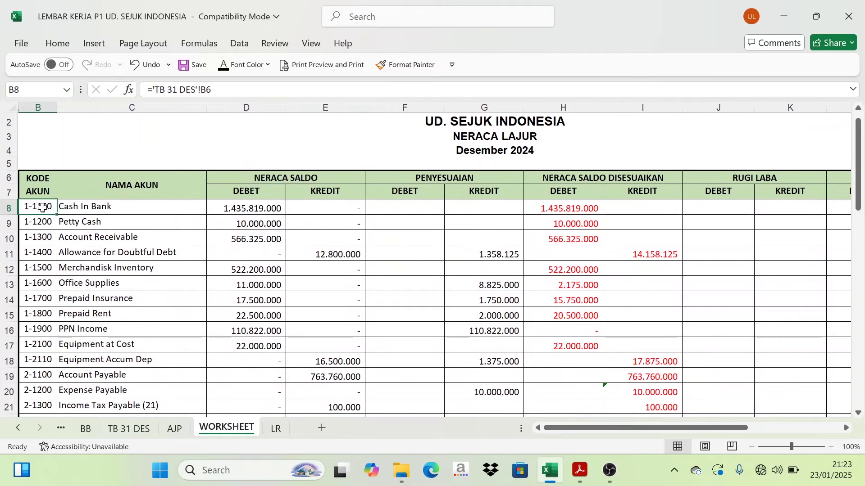
left_click_drag(42, 207, 93, 304)
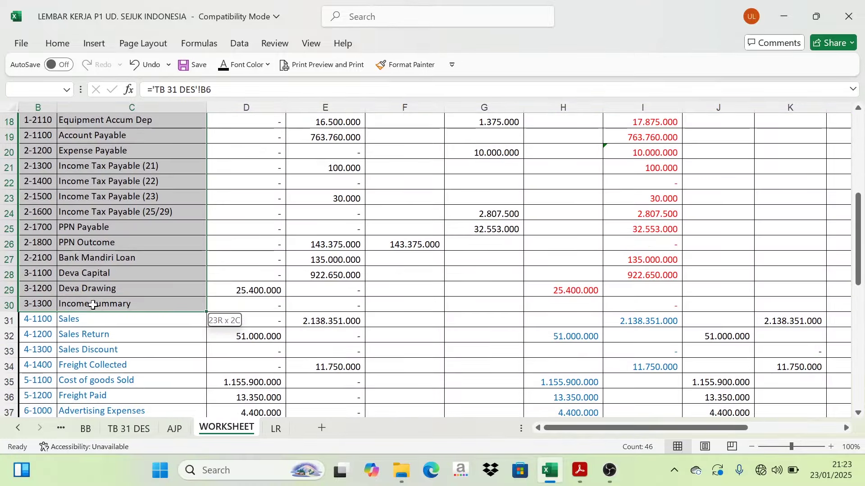
left_click(267, 64)
left_click(243, 290)
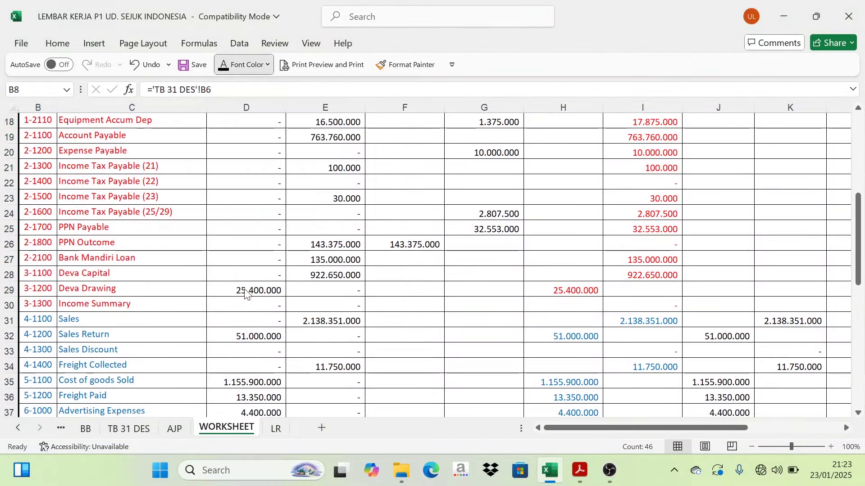
scroll(187, 242, "up", 6)
scroll(75, 280, "down", 1)
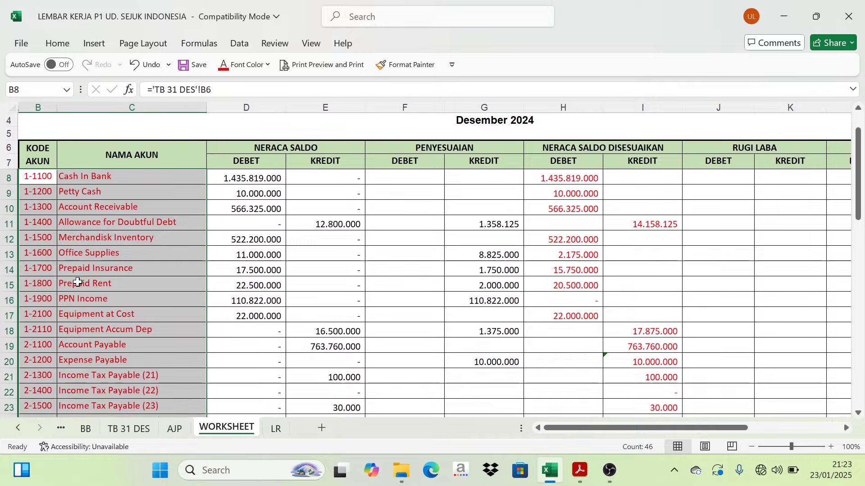
scroll(191, 294, "up", 1)
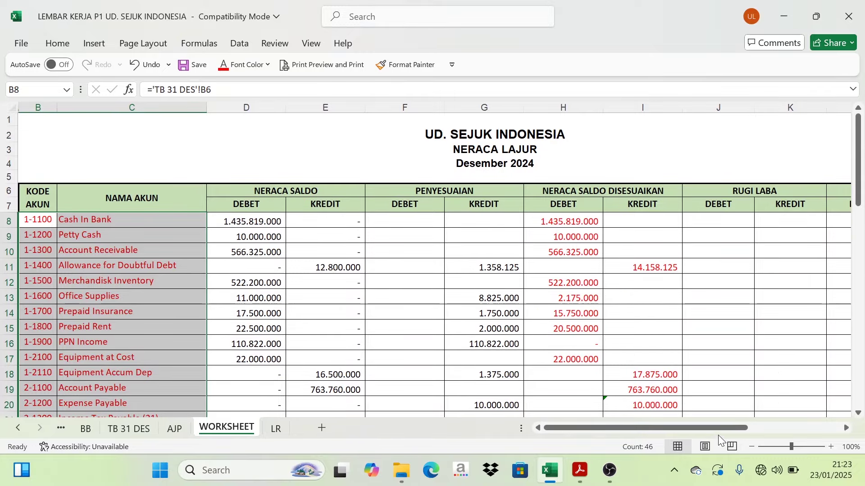
Examine how the blue NERACA SALDO DISESUAIKAN amounts from row 31 onward correspond to the RUGI LABA debit and credit entries
left_click_drag(722, 426, 790, 420)
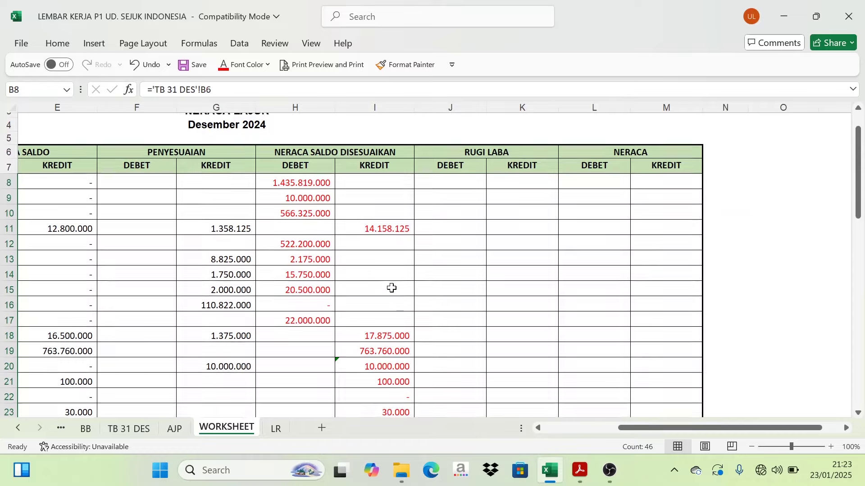
scroll(366, 272, "down", 1)
left_click(482, 148)
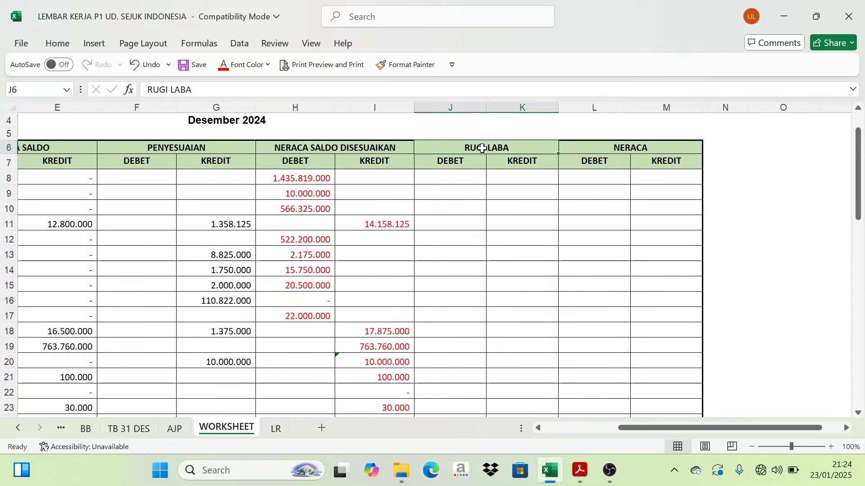
scroll(432, 270, "down", 6)
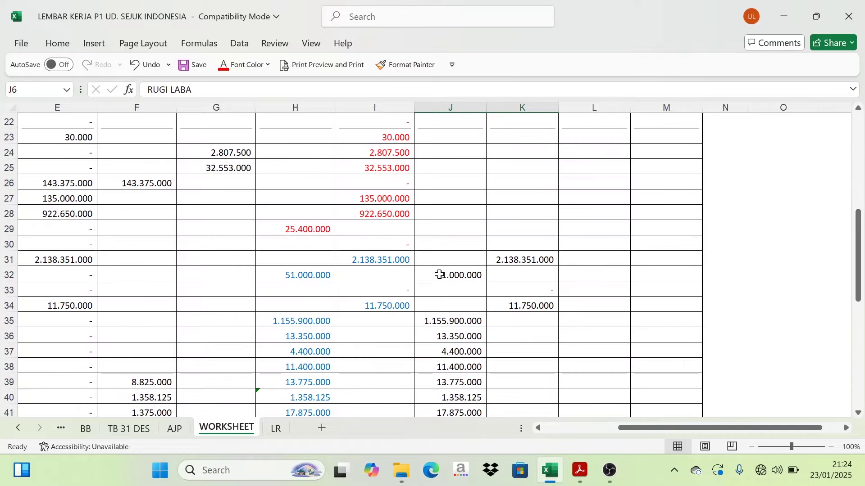
scroll(345, 236, "up", 5)
scroll(345, 236, "up", 1)
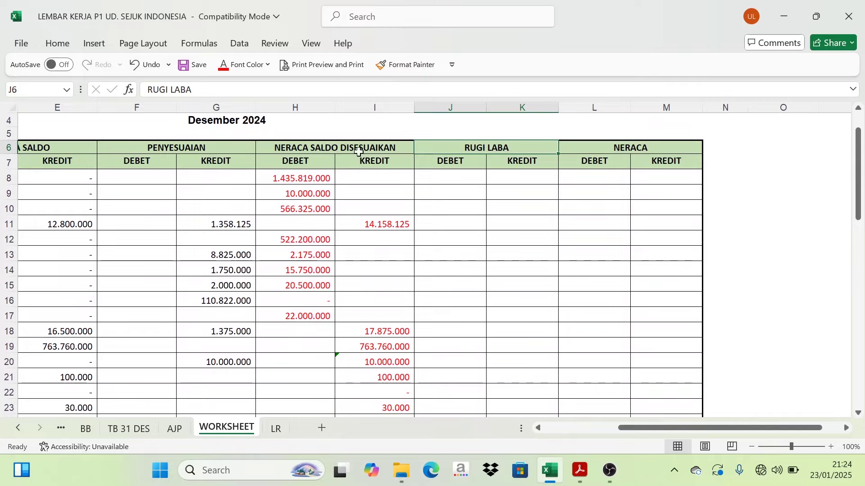
scroll(360, 306, "down", 5)
scroll(304, 322, "down", 1)
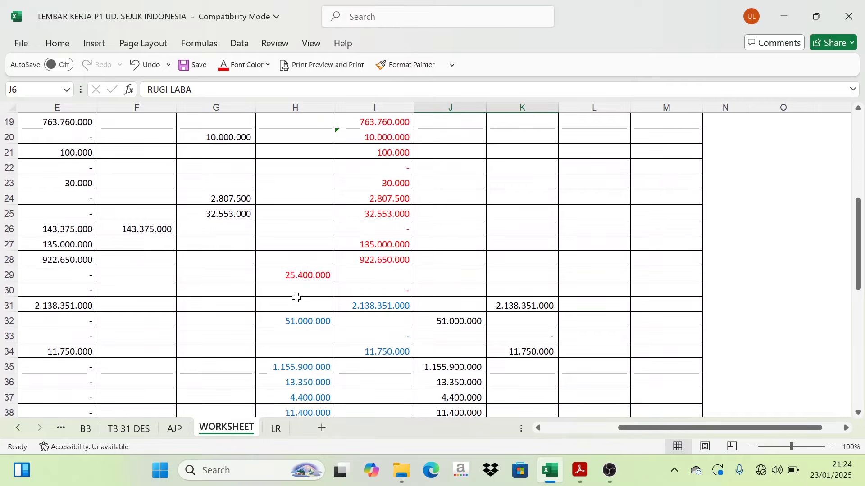
left_click_drag(297, 304, 374, 397)
left_click_drag(443, 300, 528, 410)
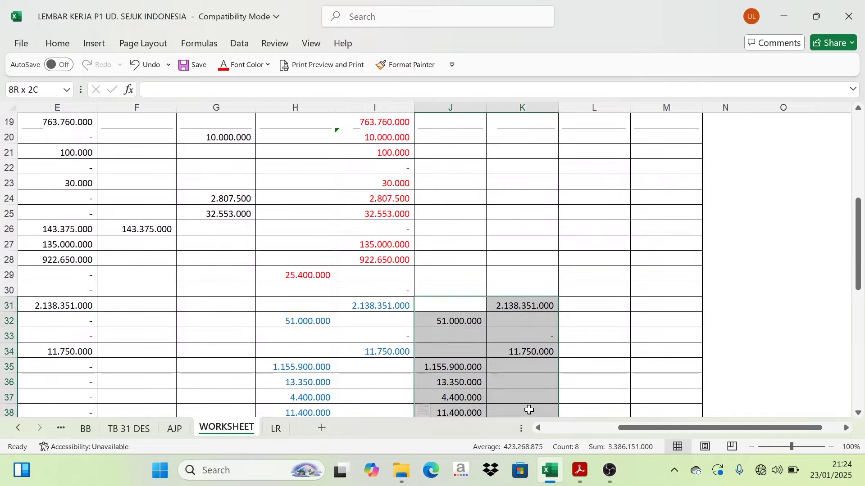
scroll(514, 363, "up", 2)
scroll(514, 362, "up", 3)
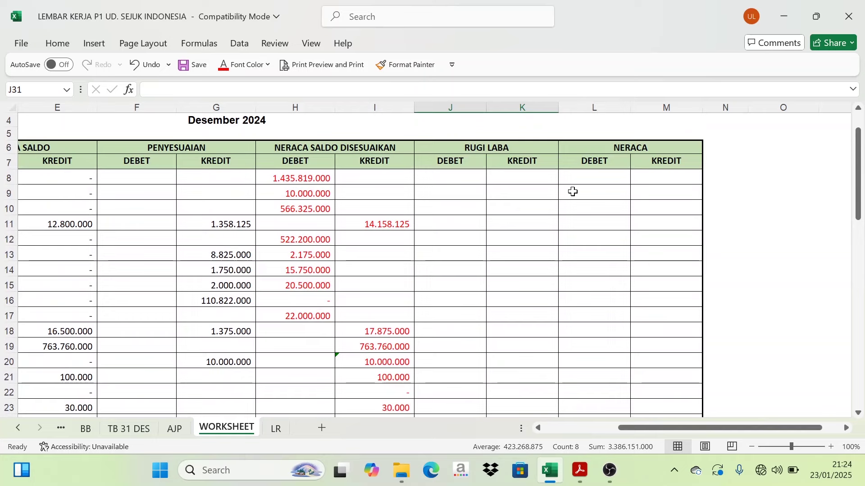
Apply the automatic black font color to the NERACA debit and credit amounts in L8:M30, drawn from the red adjusted balances
left_click_drag(283, 177, 372, 314)
scroll(587, 312, "up", 6)
left_click_drag(591, 224, 689, 219)
left_click(269, 64)
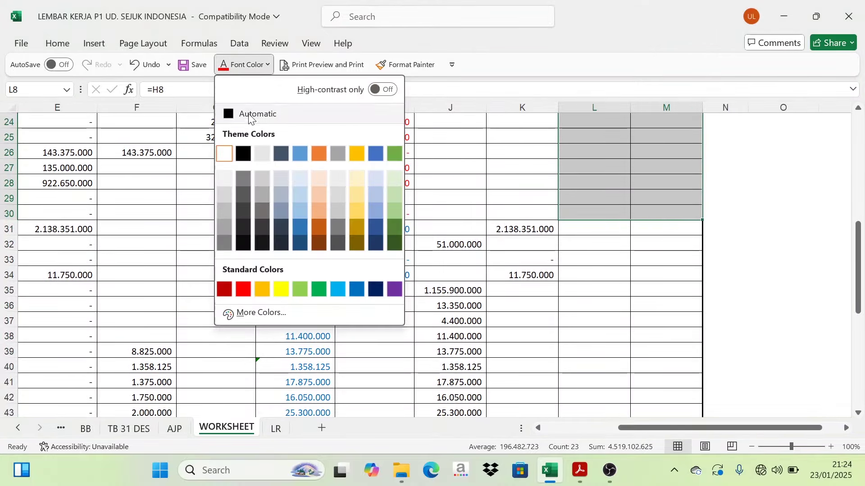
left_click(244, 116)
scroll(701, 222, "up", 8)
left_click(640, 223)
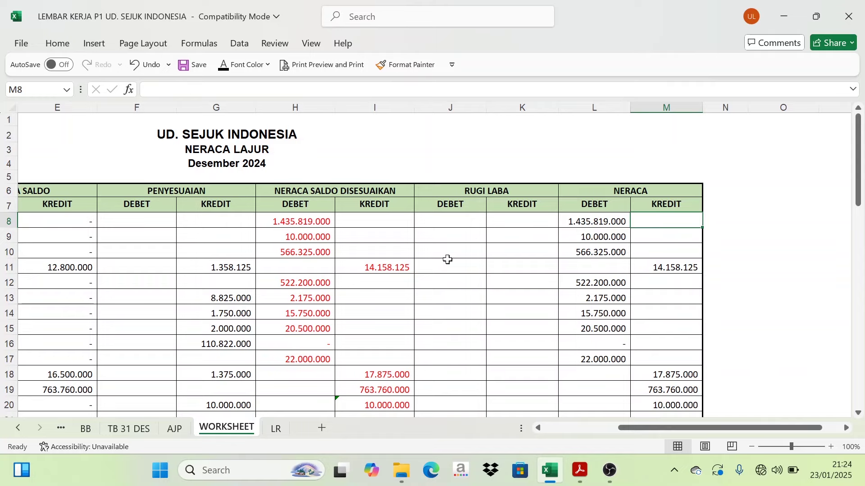
Apply the automatic black font color to the NERACA debit and credit totals in L51:M51
scroll(631, 252, "down", 12)
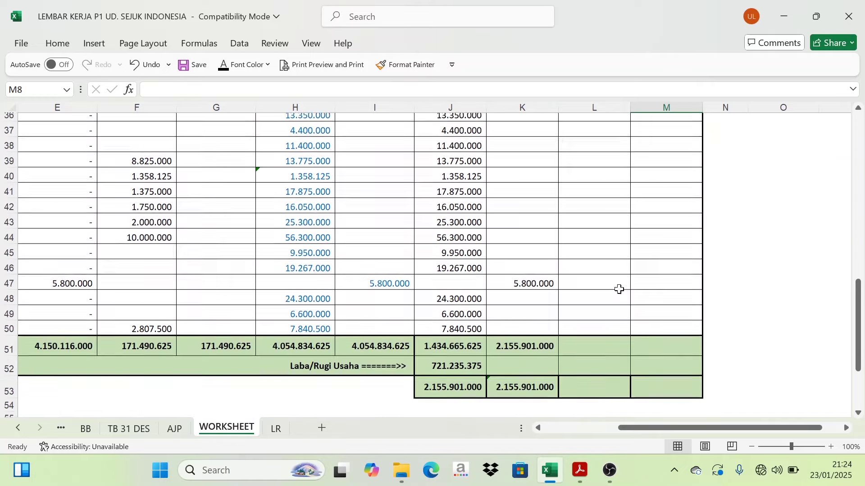
scroll(619, 289, "down", 1)
left_click(601, 343)
left_click(642, 344, "shift")
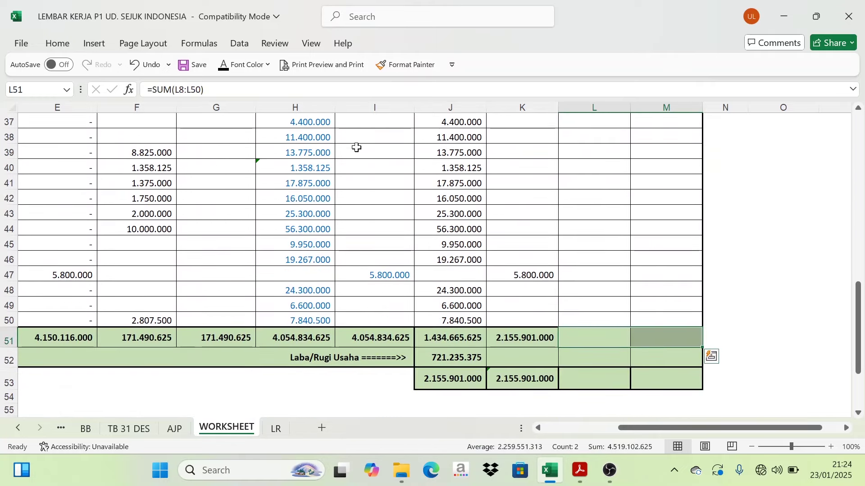
left_click(232, 68)
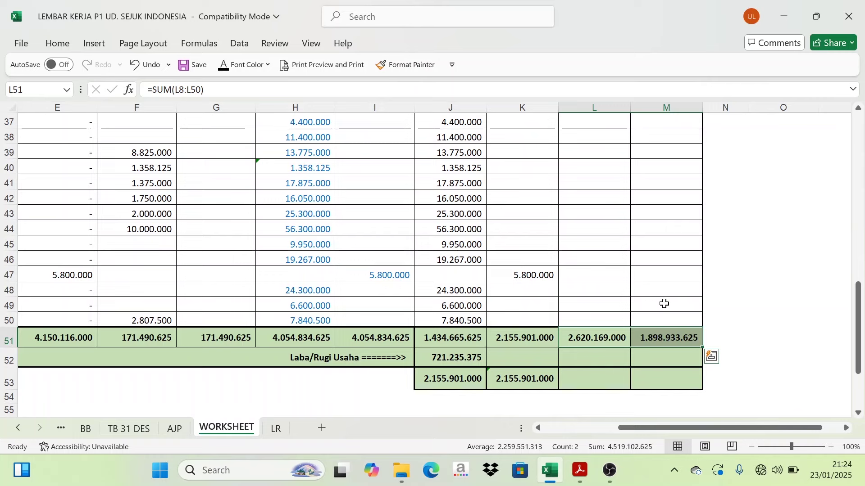
left_click(586, 358)
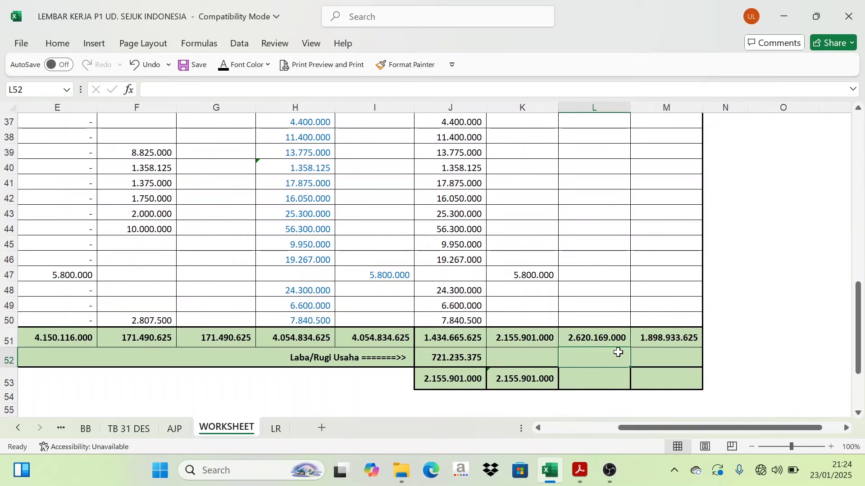
Examine the NERACA debit and credit amounts from row 8 down together with their totals in L51:M51
left_click(680, 342)
left_click(582, 337)
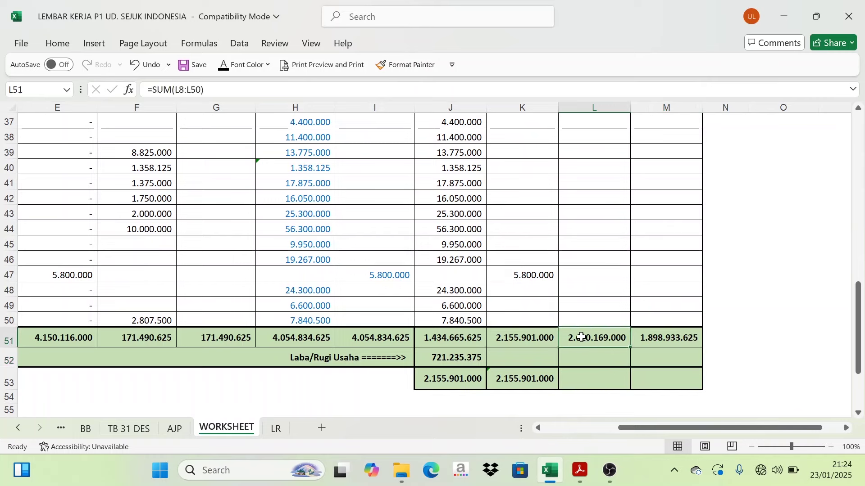
left_click(667, 338)
left_click(661, 288)
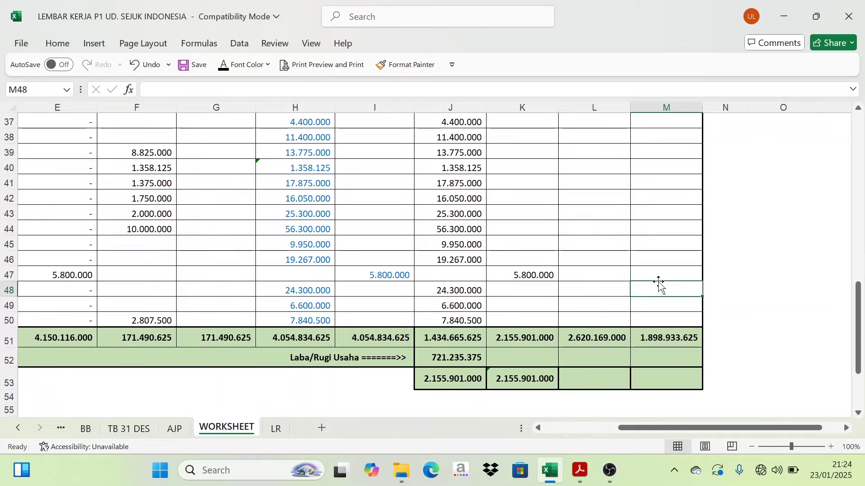
scroll(660, 285, "up", 9)
scroll(661, 285, "up", 3)
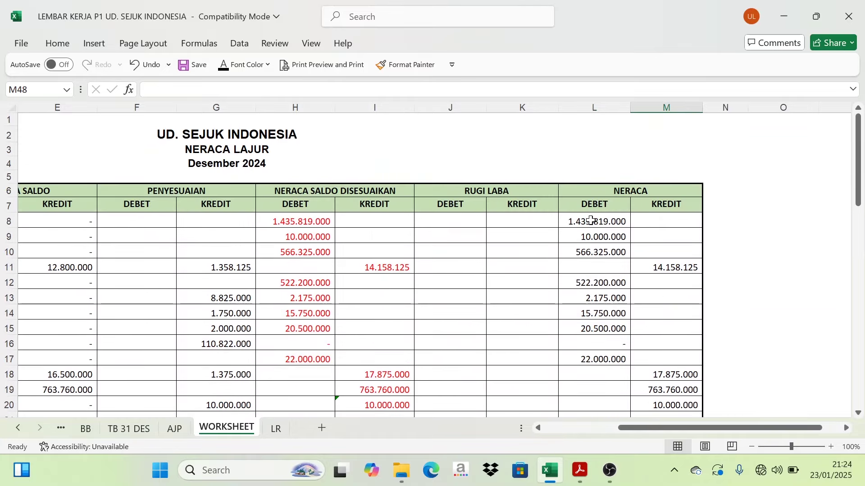
left_click_drag(591, 220, 609, 268)
scroll(623, 265, "up", 6)
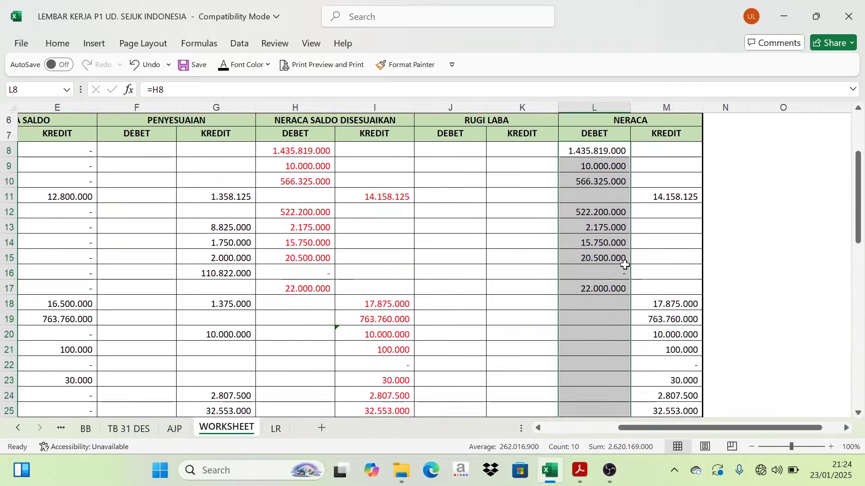
left_click_drag(668, 189, 667, 281)
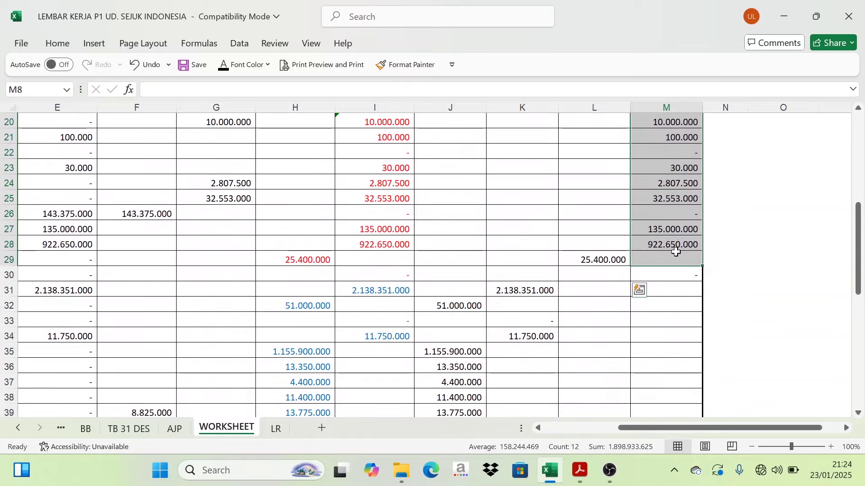
scroll(661, 294, "down", 6)
left_click(599, 324)
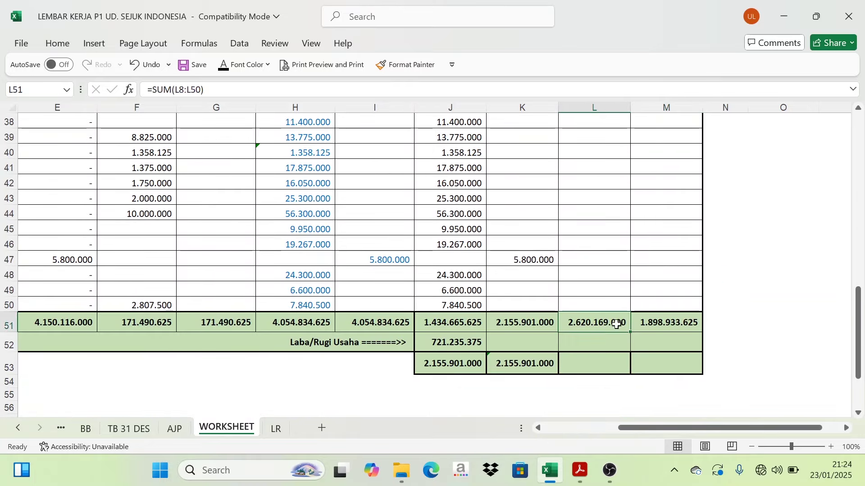
left_click(667, 326)
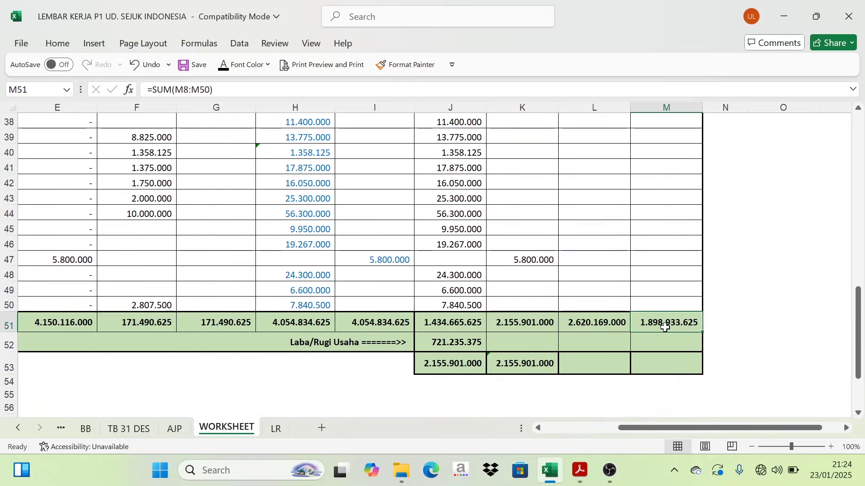
Compare the difference between the NERACA totals in L51 and M51 with the Laba/Rugi Usaha amount in J52
left_click(593, 326)
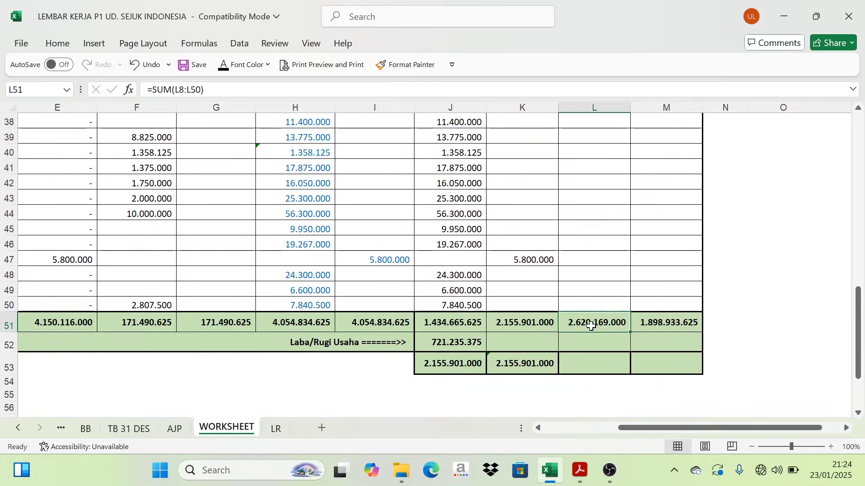
left_click(676, 324)
left_click(670, 346)
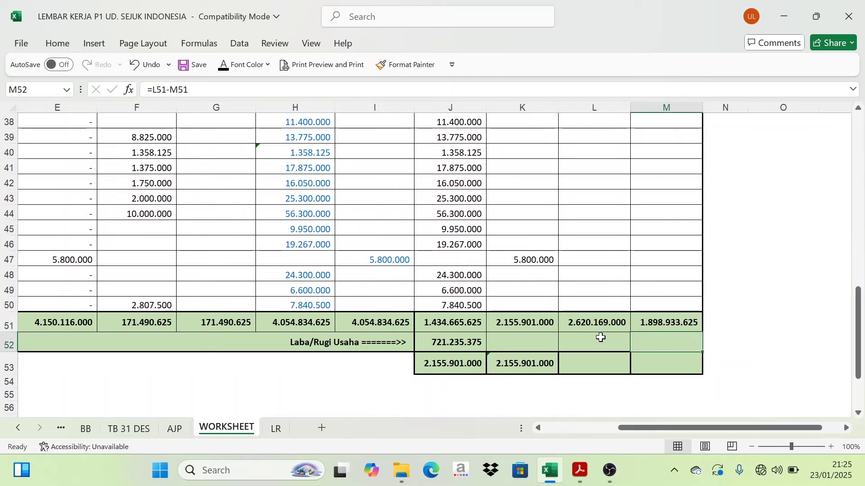
left_click(594, 326)
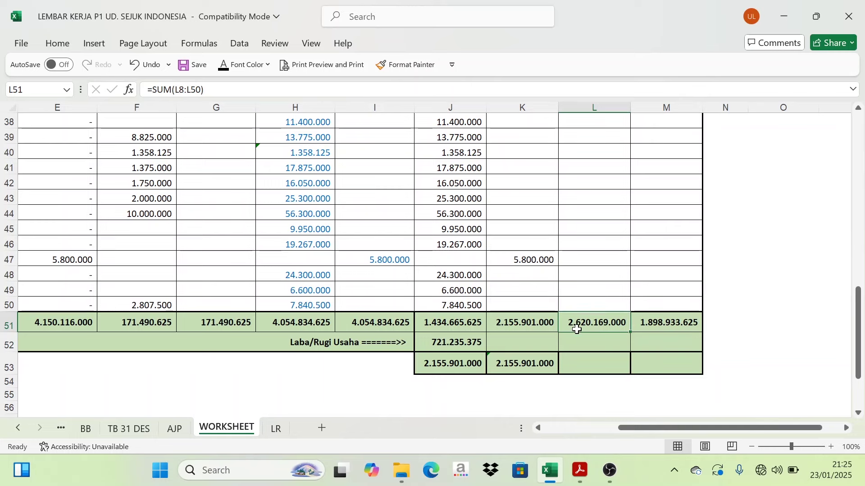
left_click(664, 327)
left_click(661, 340)
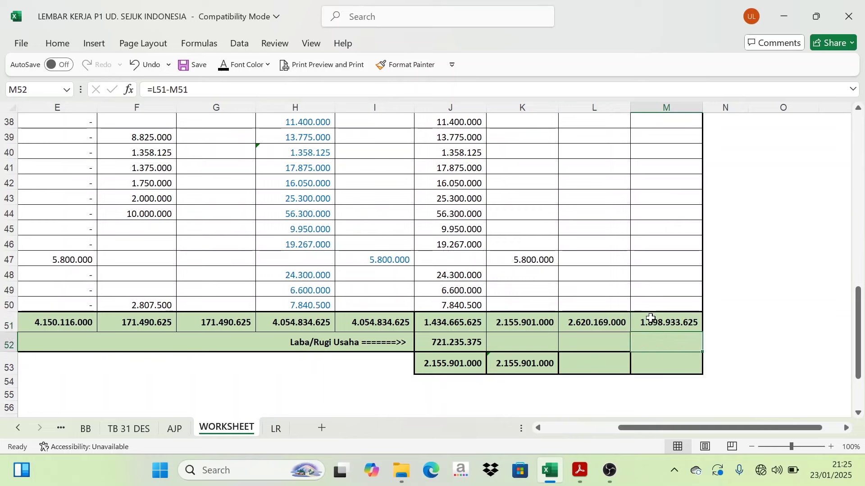
left_click(460, 346)
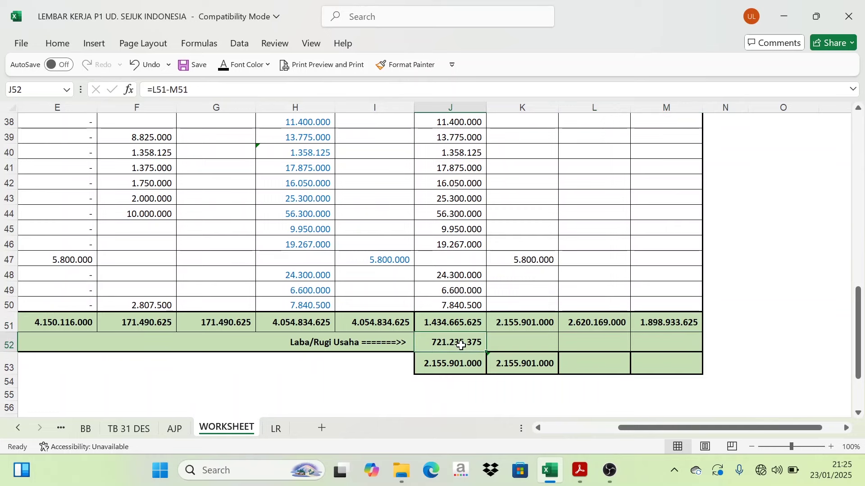
left_click(596, 324)
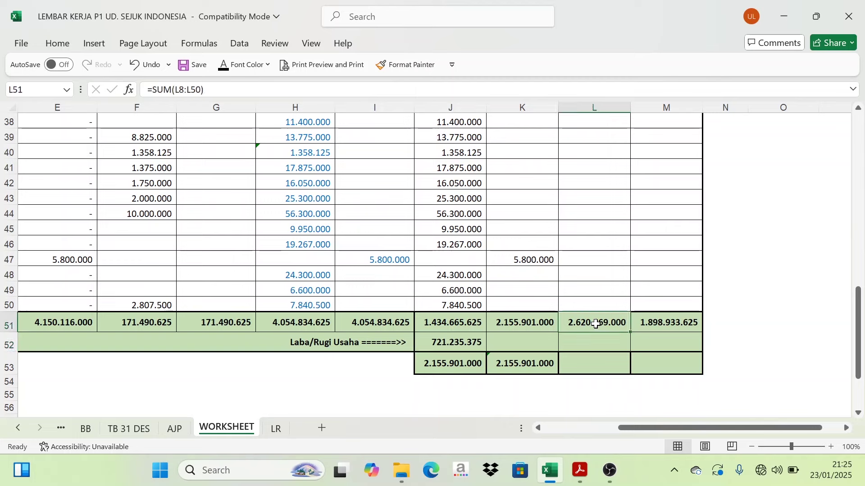
left_click(667, 326)
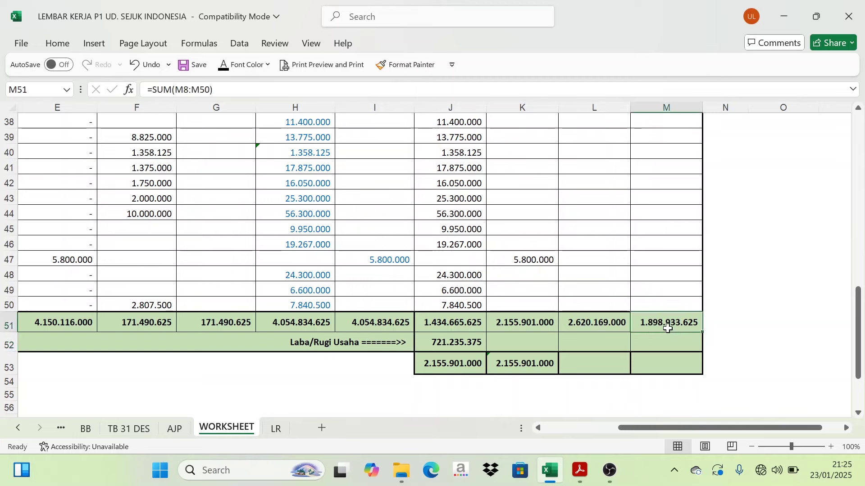
Apply the automatic black font color to the NERACA credit difference in M52 and compare it with the profit in J52
left_click(658, 344)
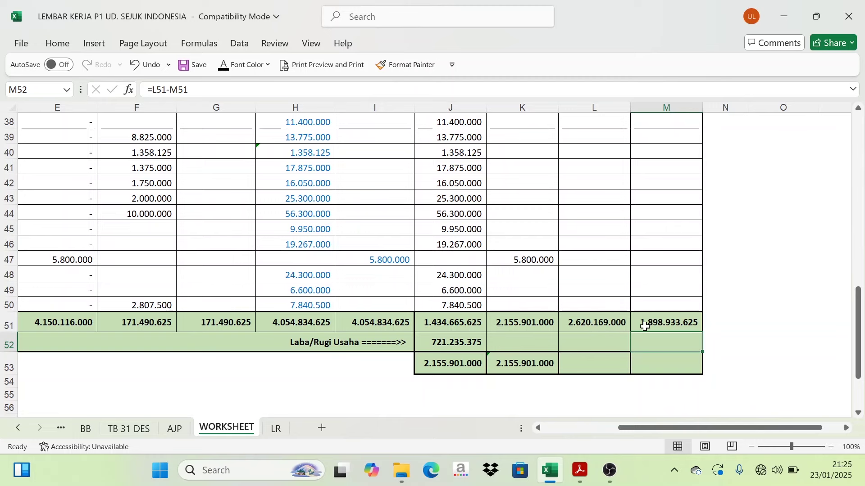
left_click(223, 65)
left_click(447, 347)
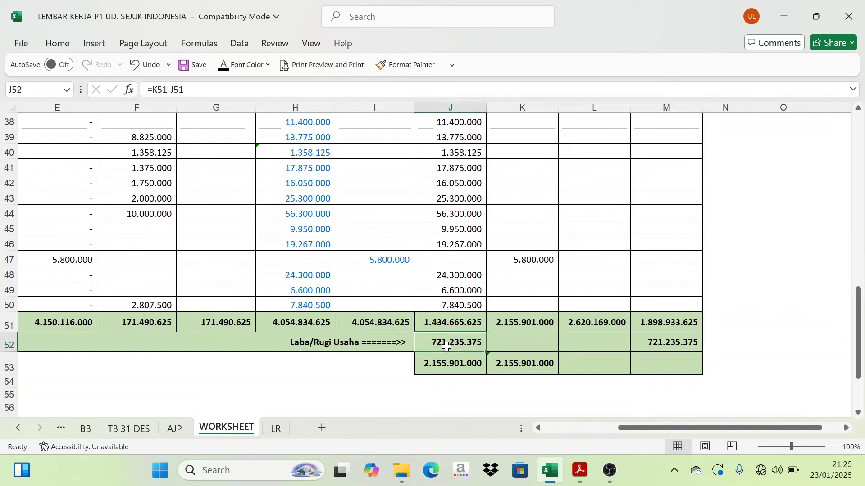
Apply the automatic black font color to the final NERACA credit and debit totals in M53 and L53
scroll(503, 336, "up", 12)
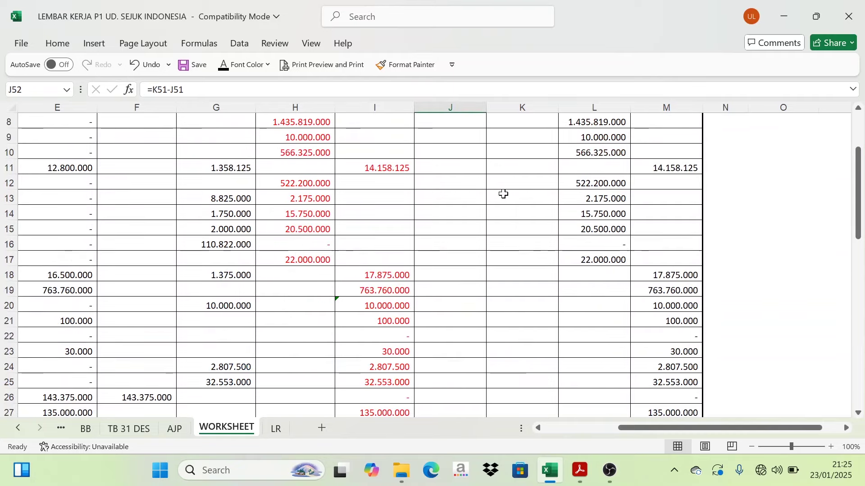
scroll(527, 315, "down", 13)
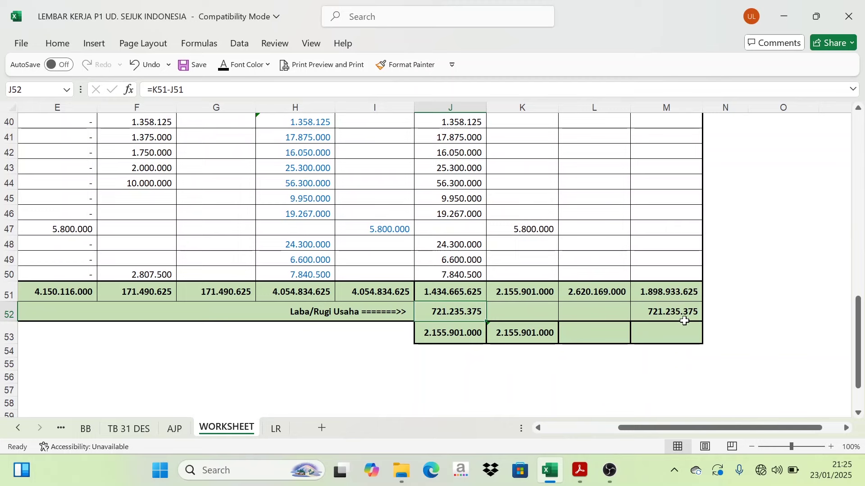
left_click(676, 332)
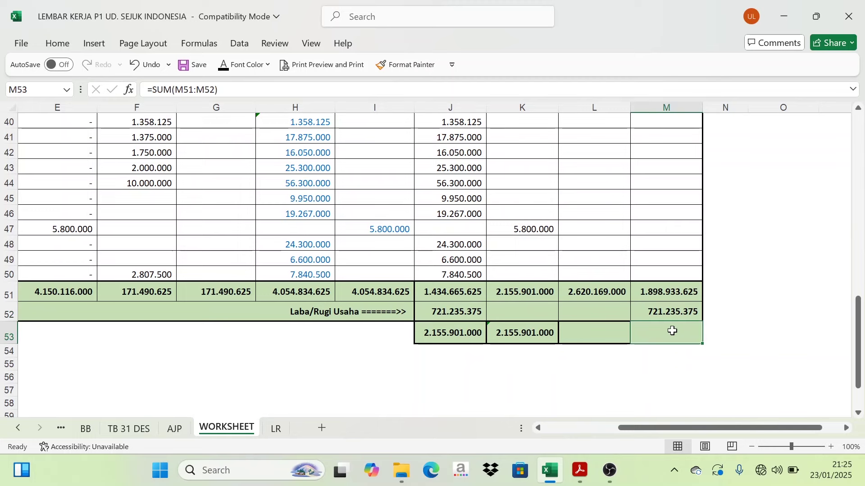
left_click_drag(668, 295, 658, 328)
left_click(658, 328)
left_click(246, 66)
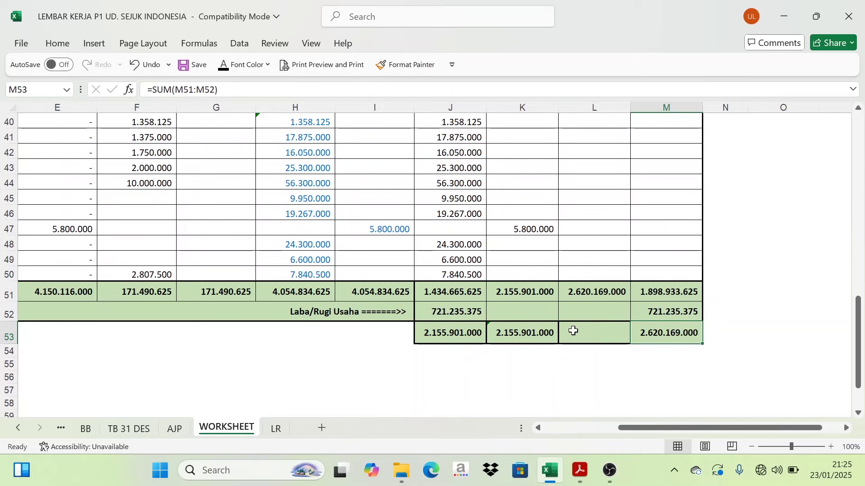
left_click(573, 331)
left_click(246, 66)
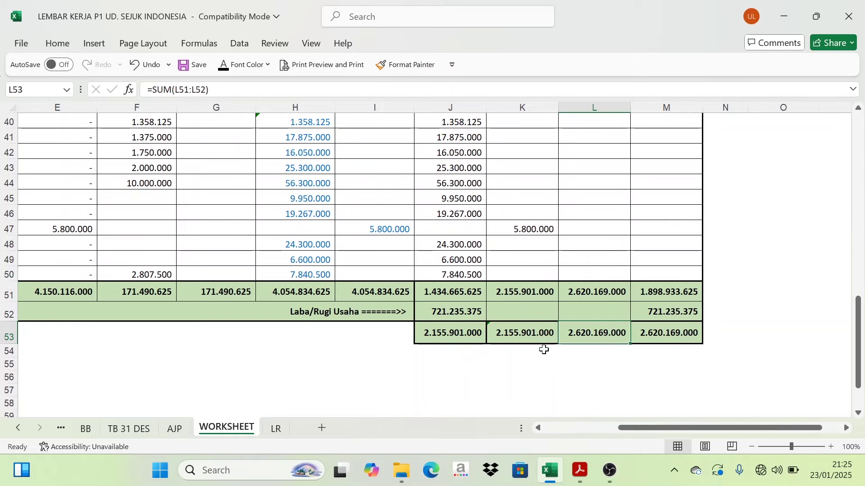
Check the final RUGI LABA and NERACA totals in row 53 and return to the start of the worksheet
left_click(610, 346)
left_click(646, 332)
left_click(594, 334)
left_click(523, 334)
left_click(469, 333)
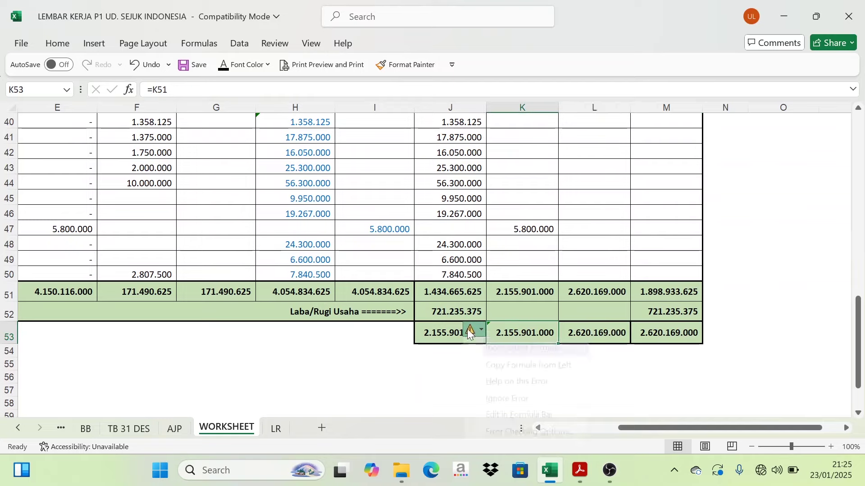
left_click(667, 333)
left_click_drag(710, 425, 647, 430)
scroll(521, 384, "up", 13)
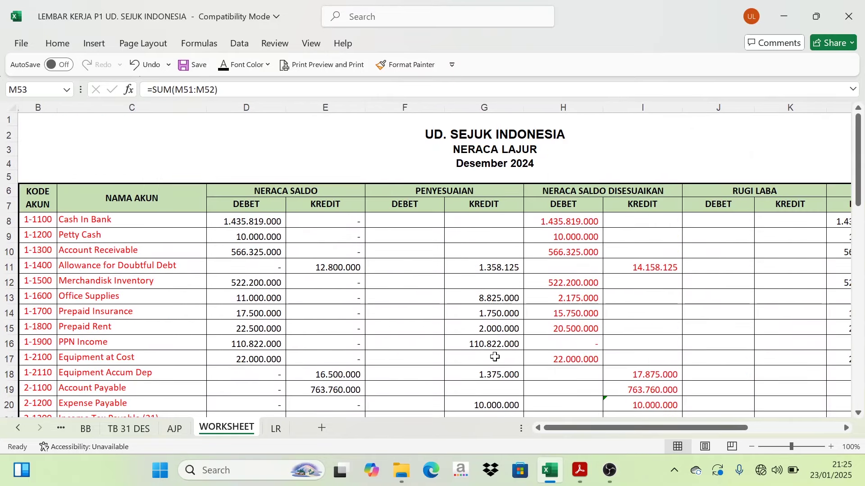